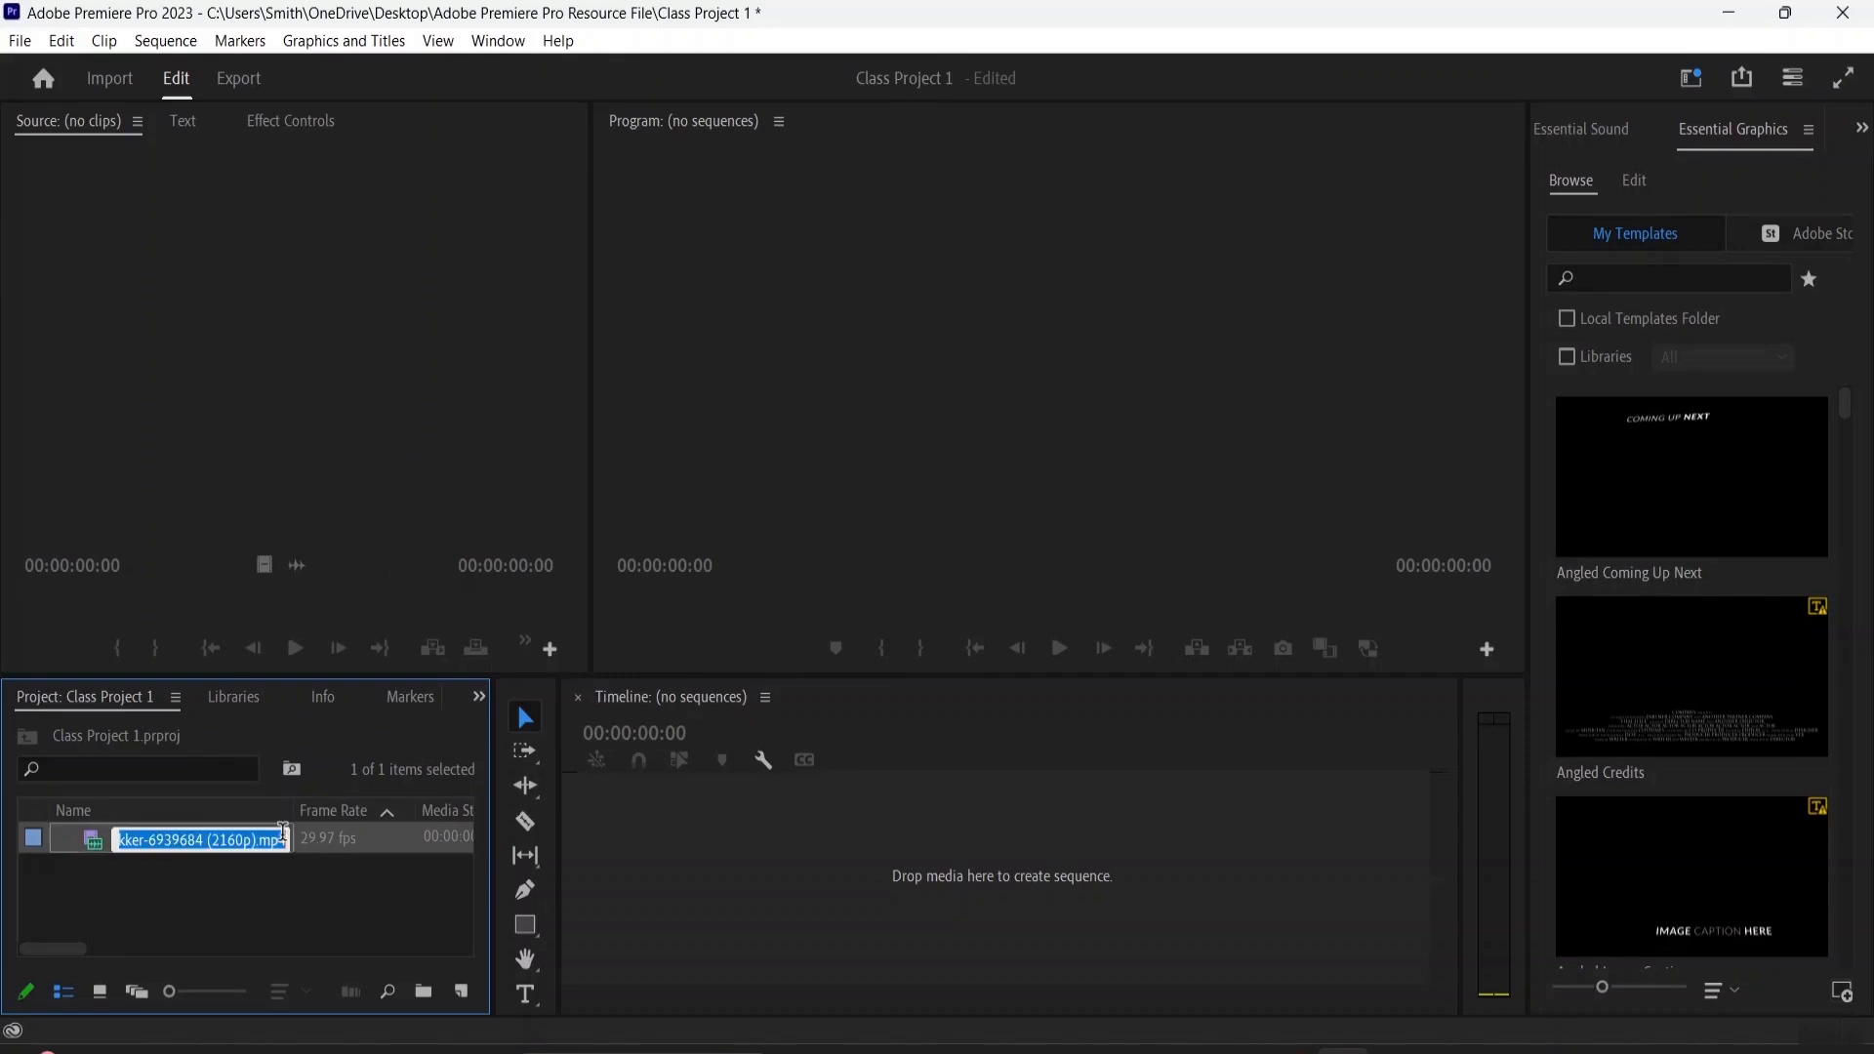
Leave the clip's name unchanged and place the pexels-krypto-trekker video in the empty timeline to create a sequence
click(338, 893)
click(252, 847)
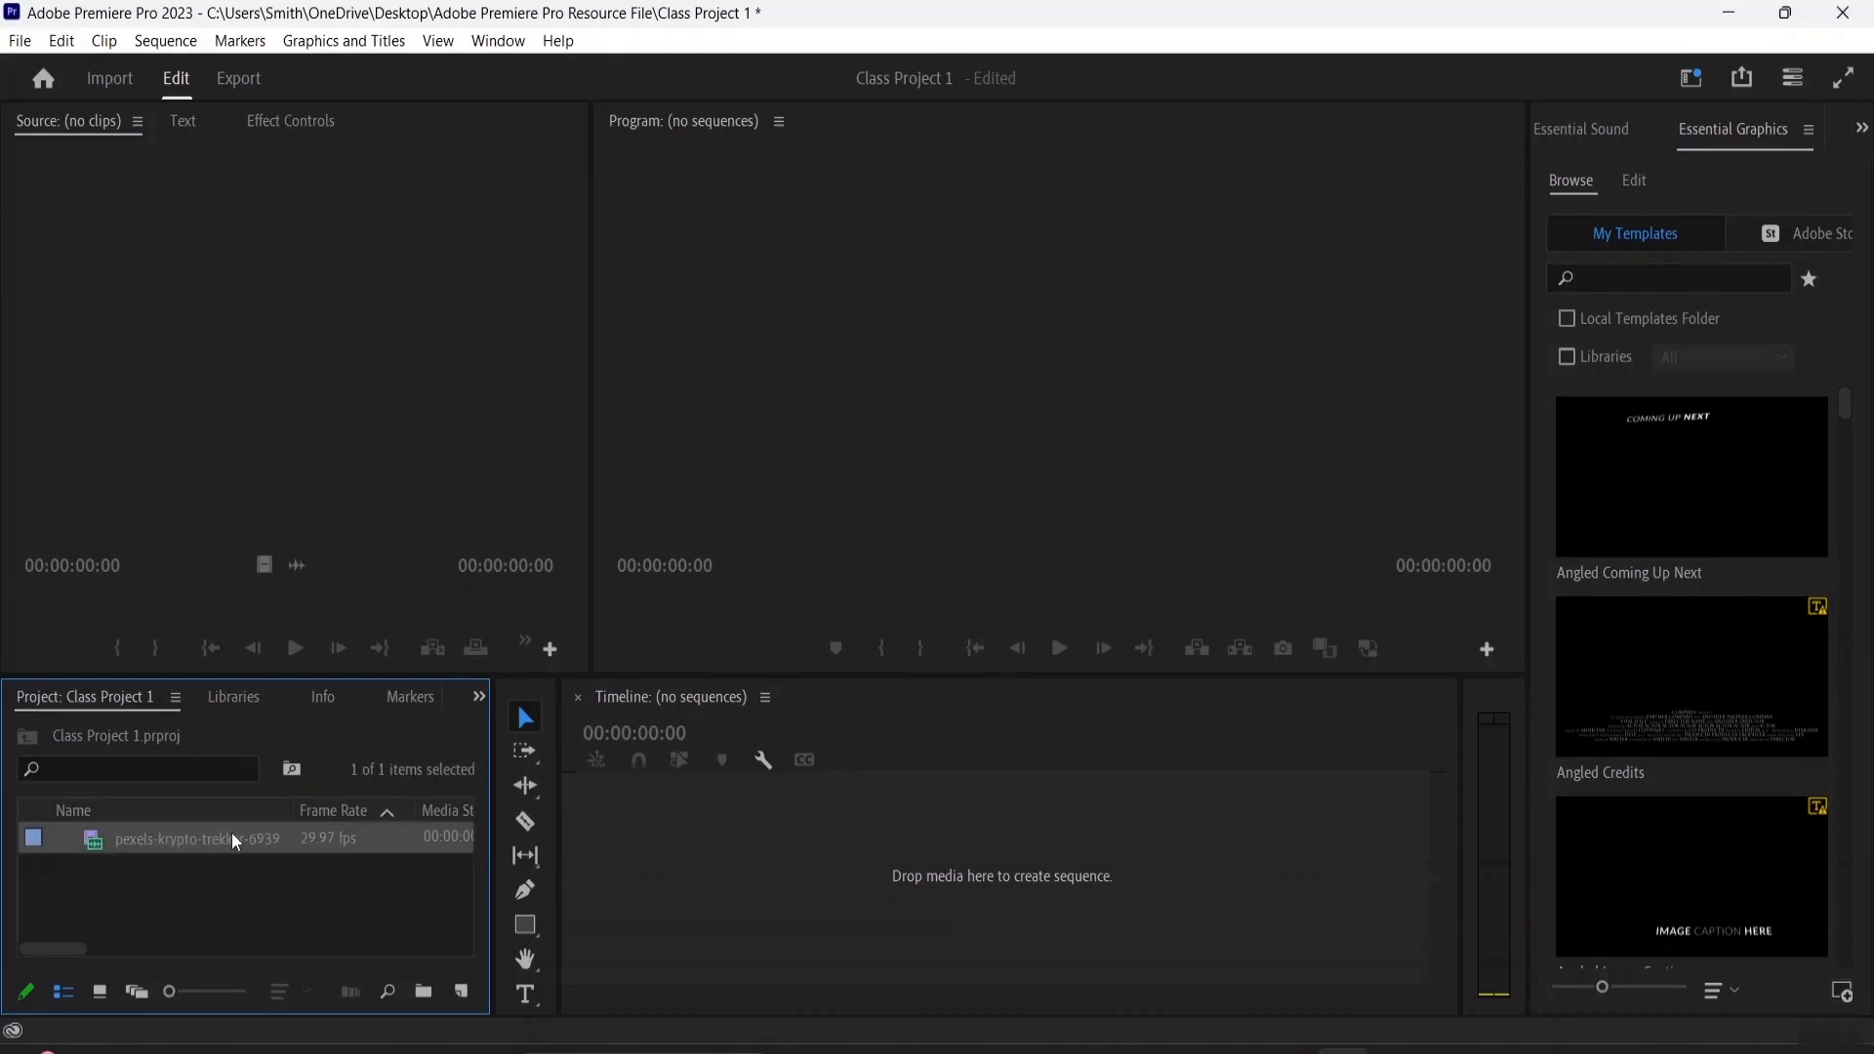
drag(214, 833, 701, 851)
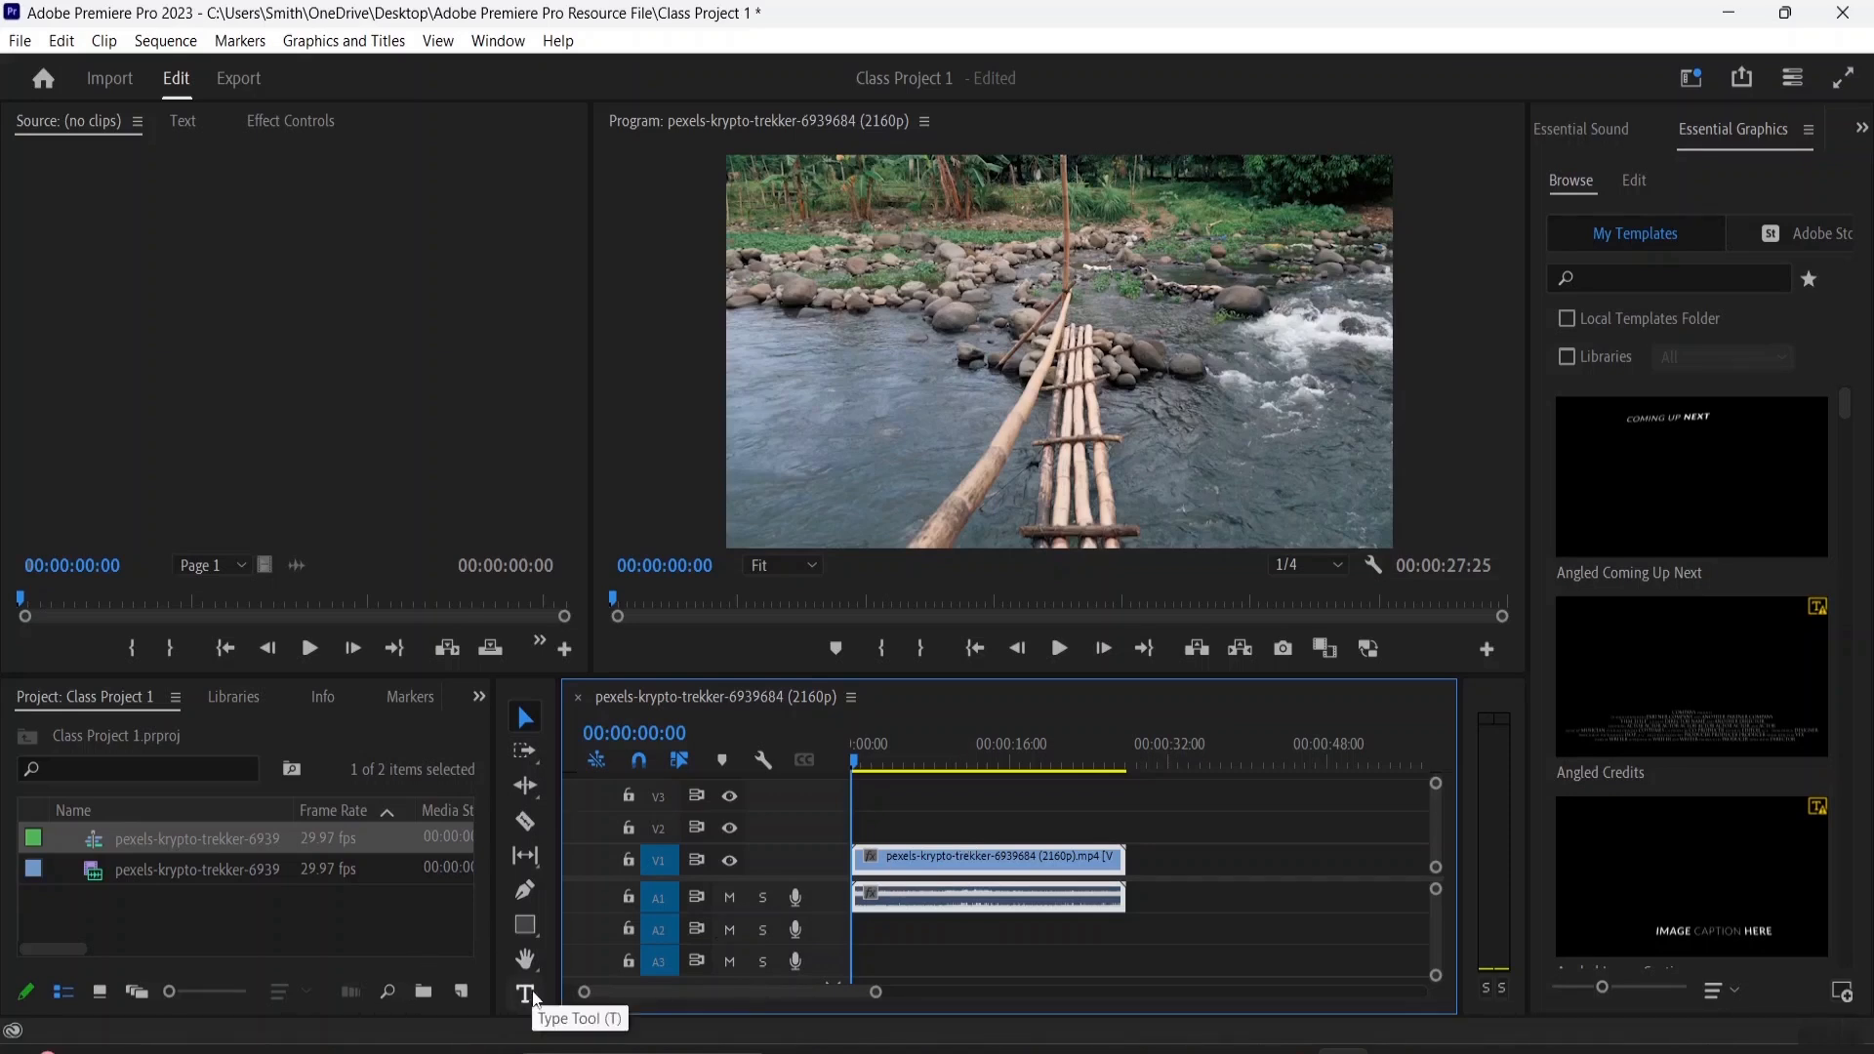
Add a text layer reading "CAFE TOWN, SOUTH AFRICA" in the lower-left area of the video frame with the Type tool
click(534, 997)
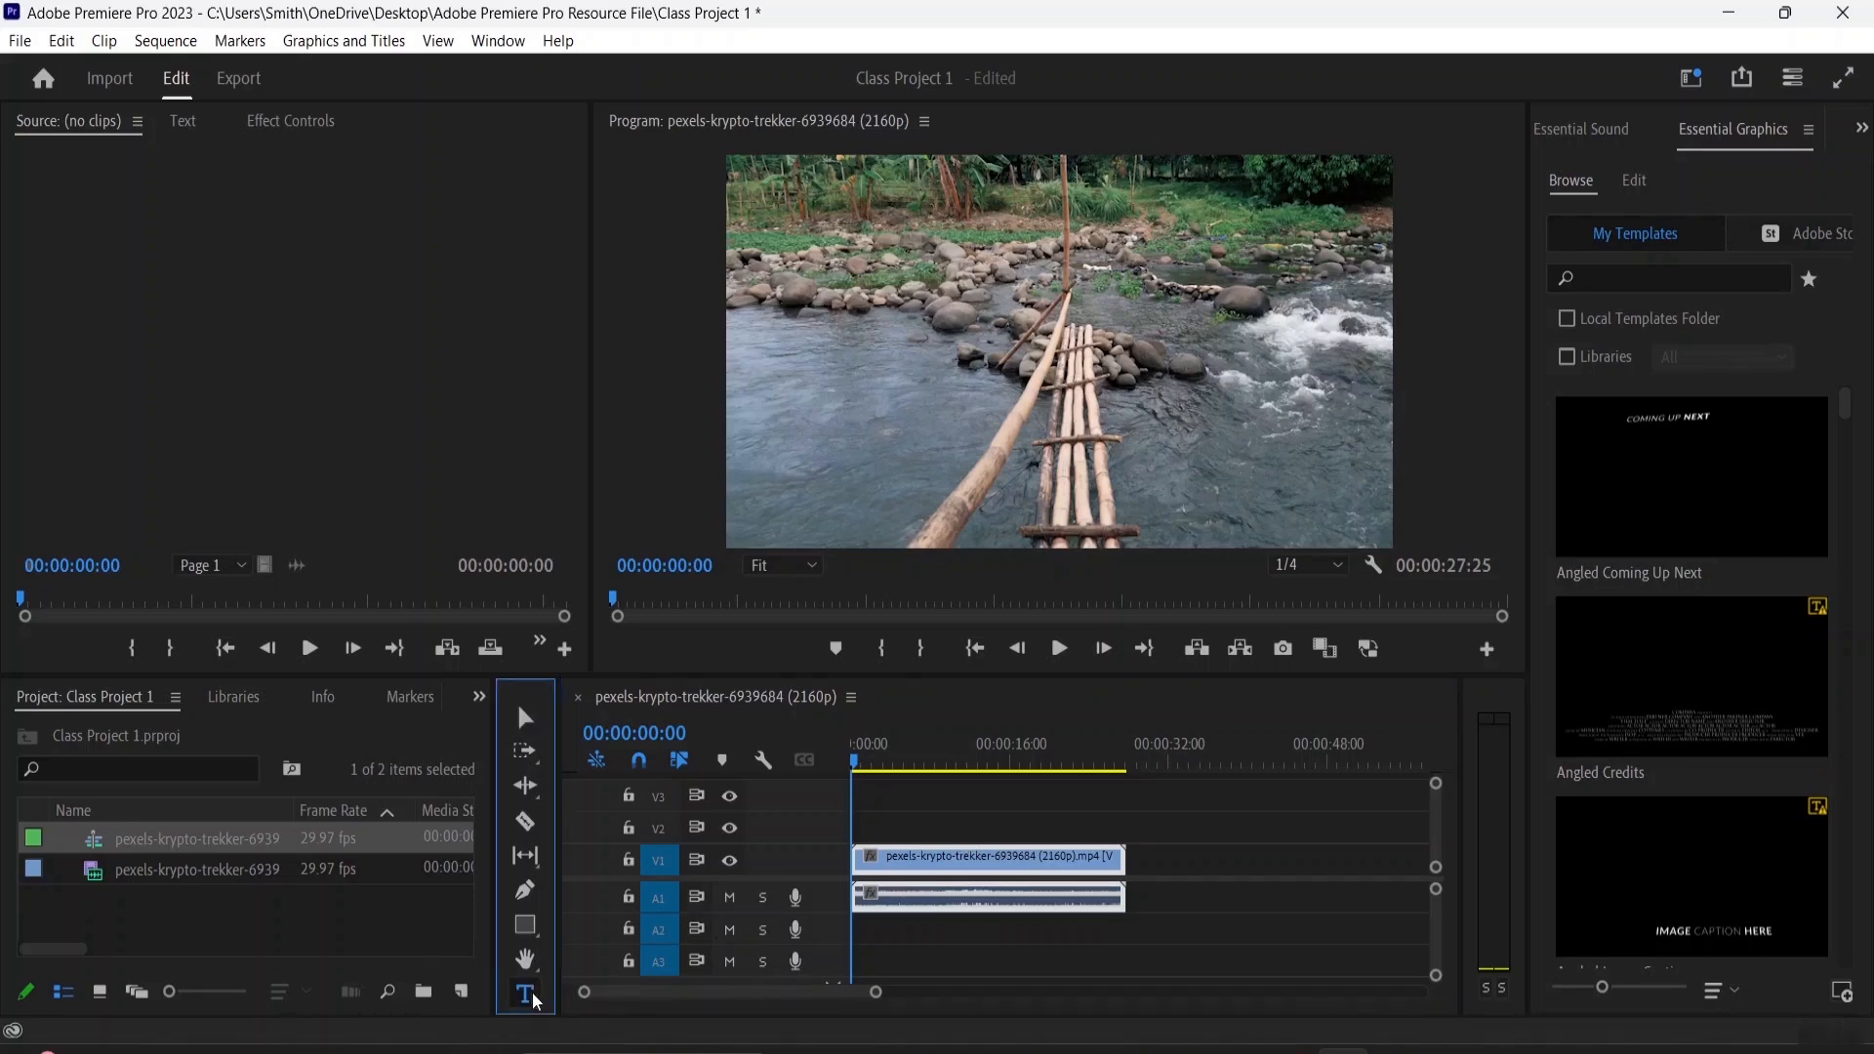
click(767, 474)
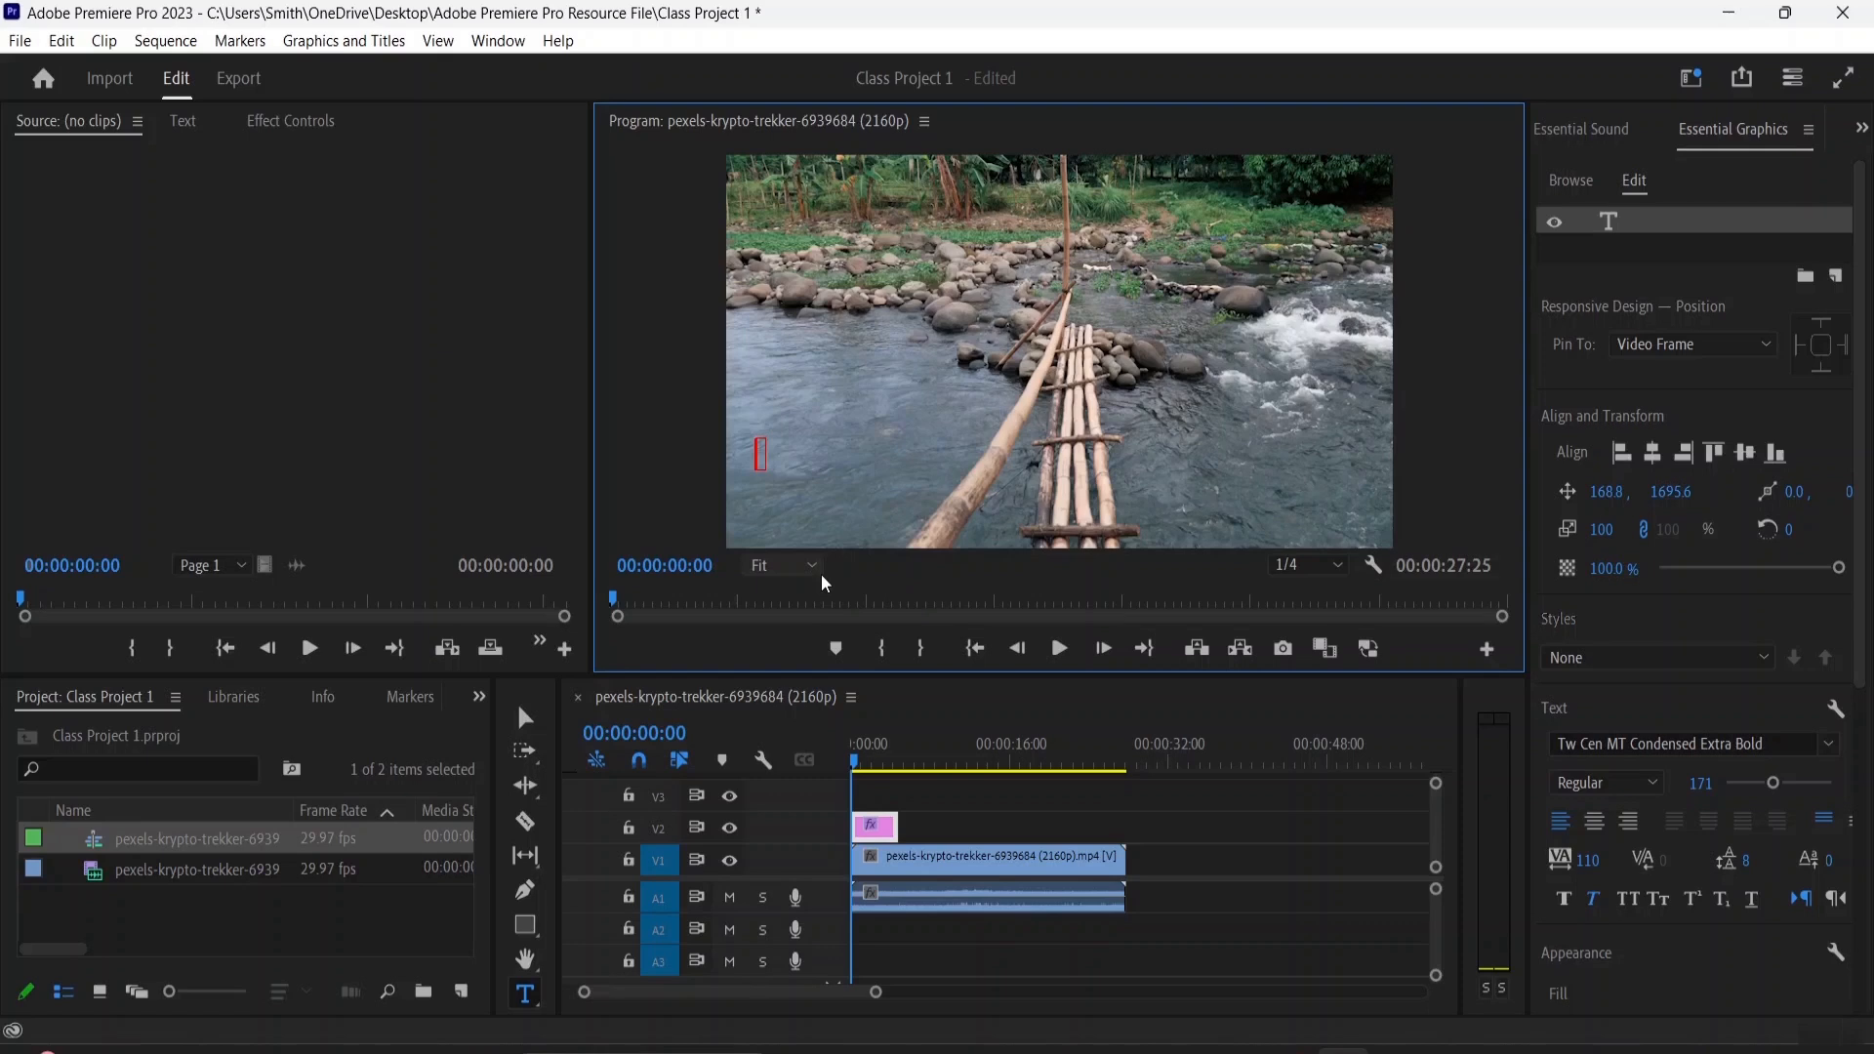
text(CAFE TOWN)
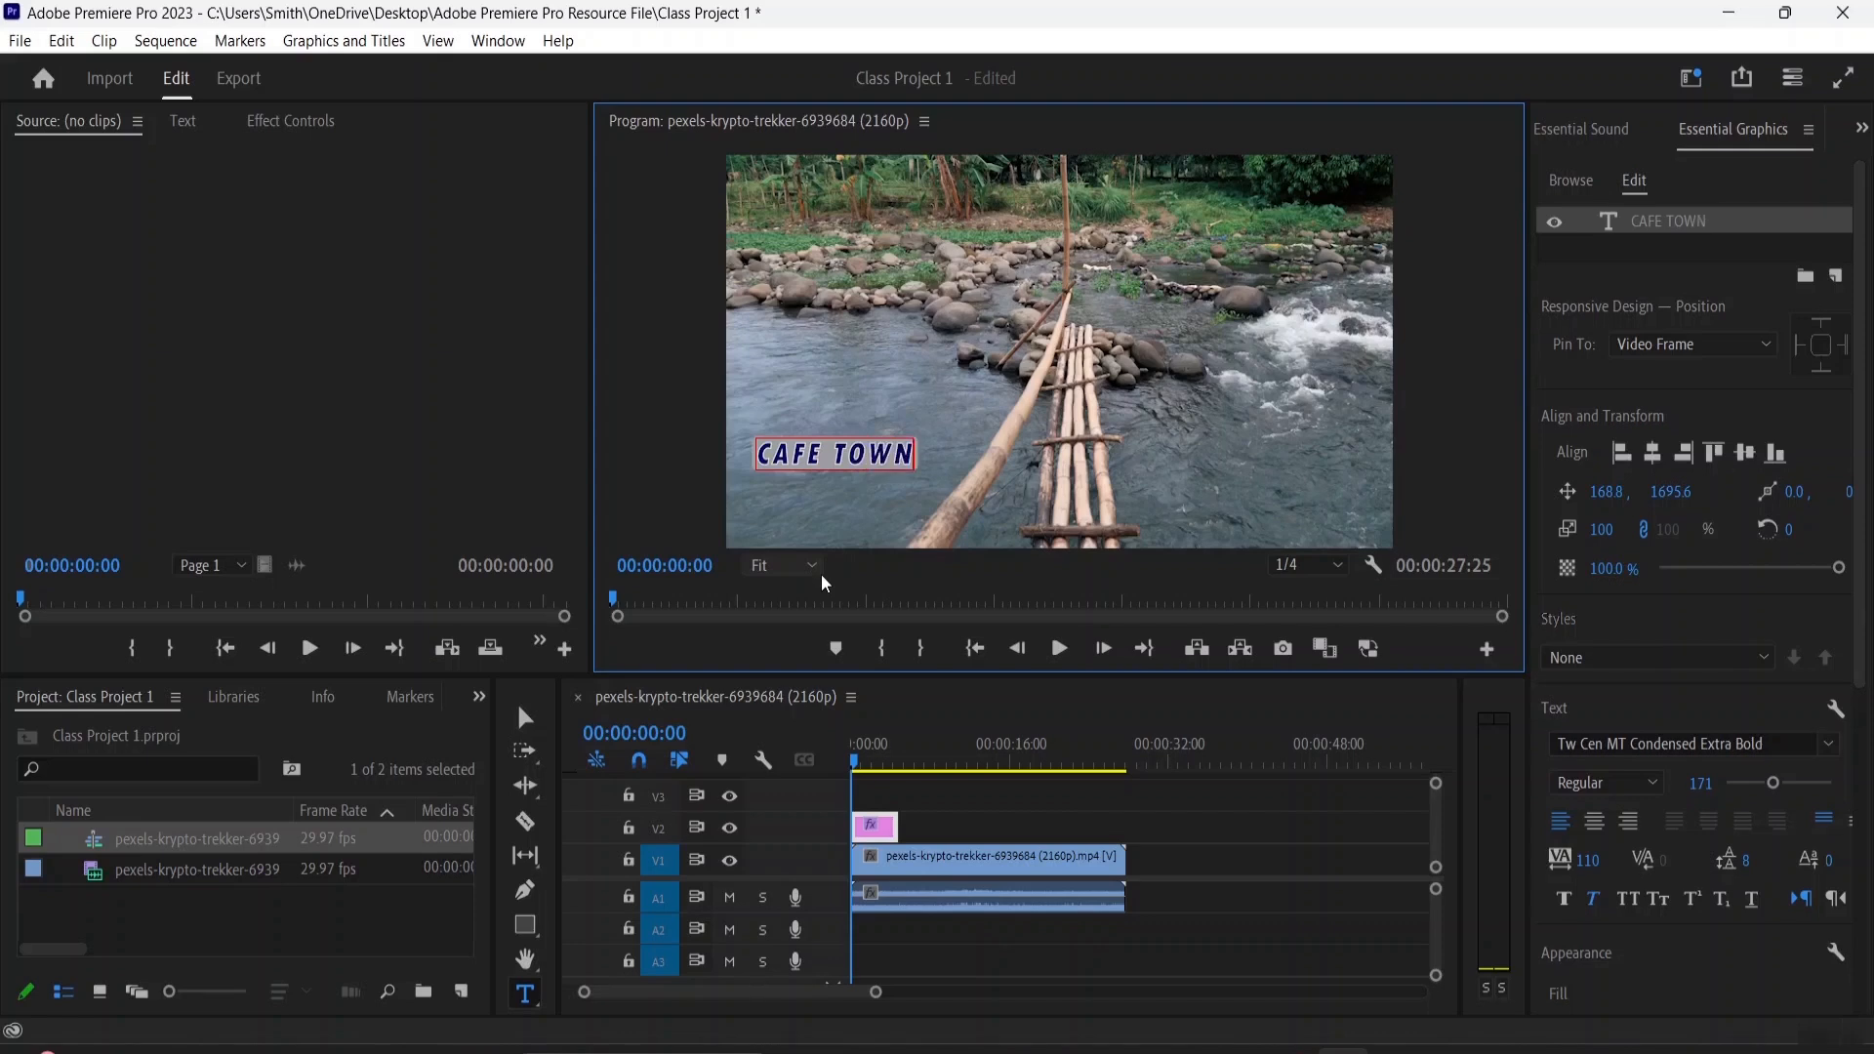
text(, SOUUTH)
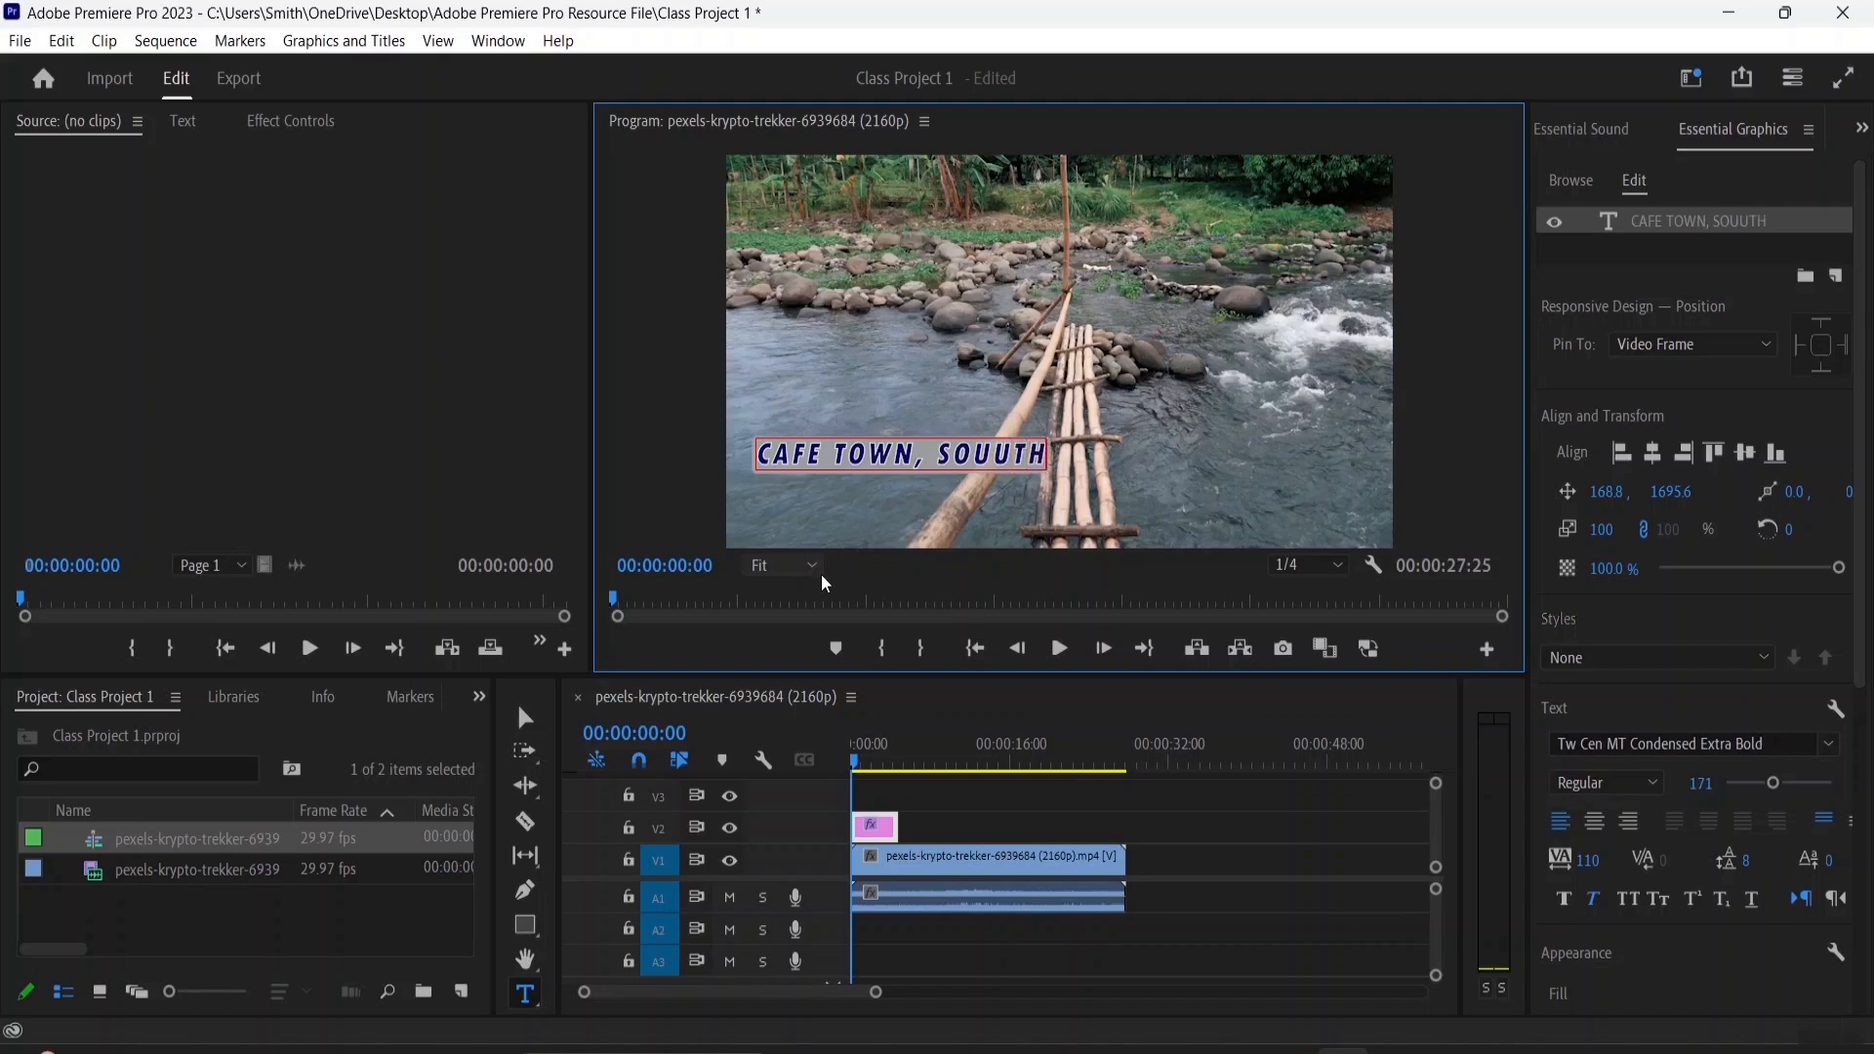
key(BackSpace)
key(BackSpace)
key(BackSpace)
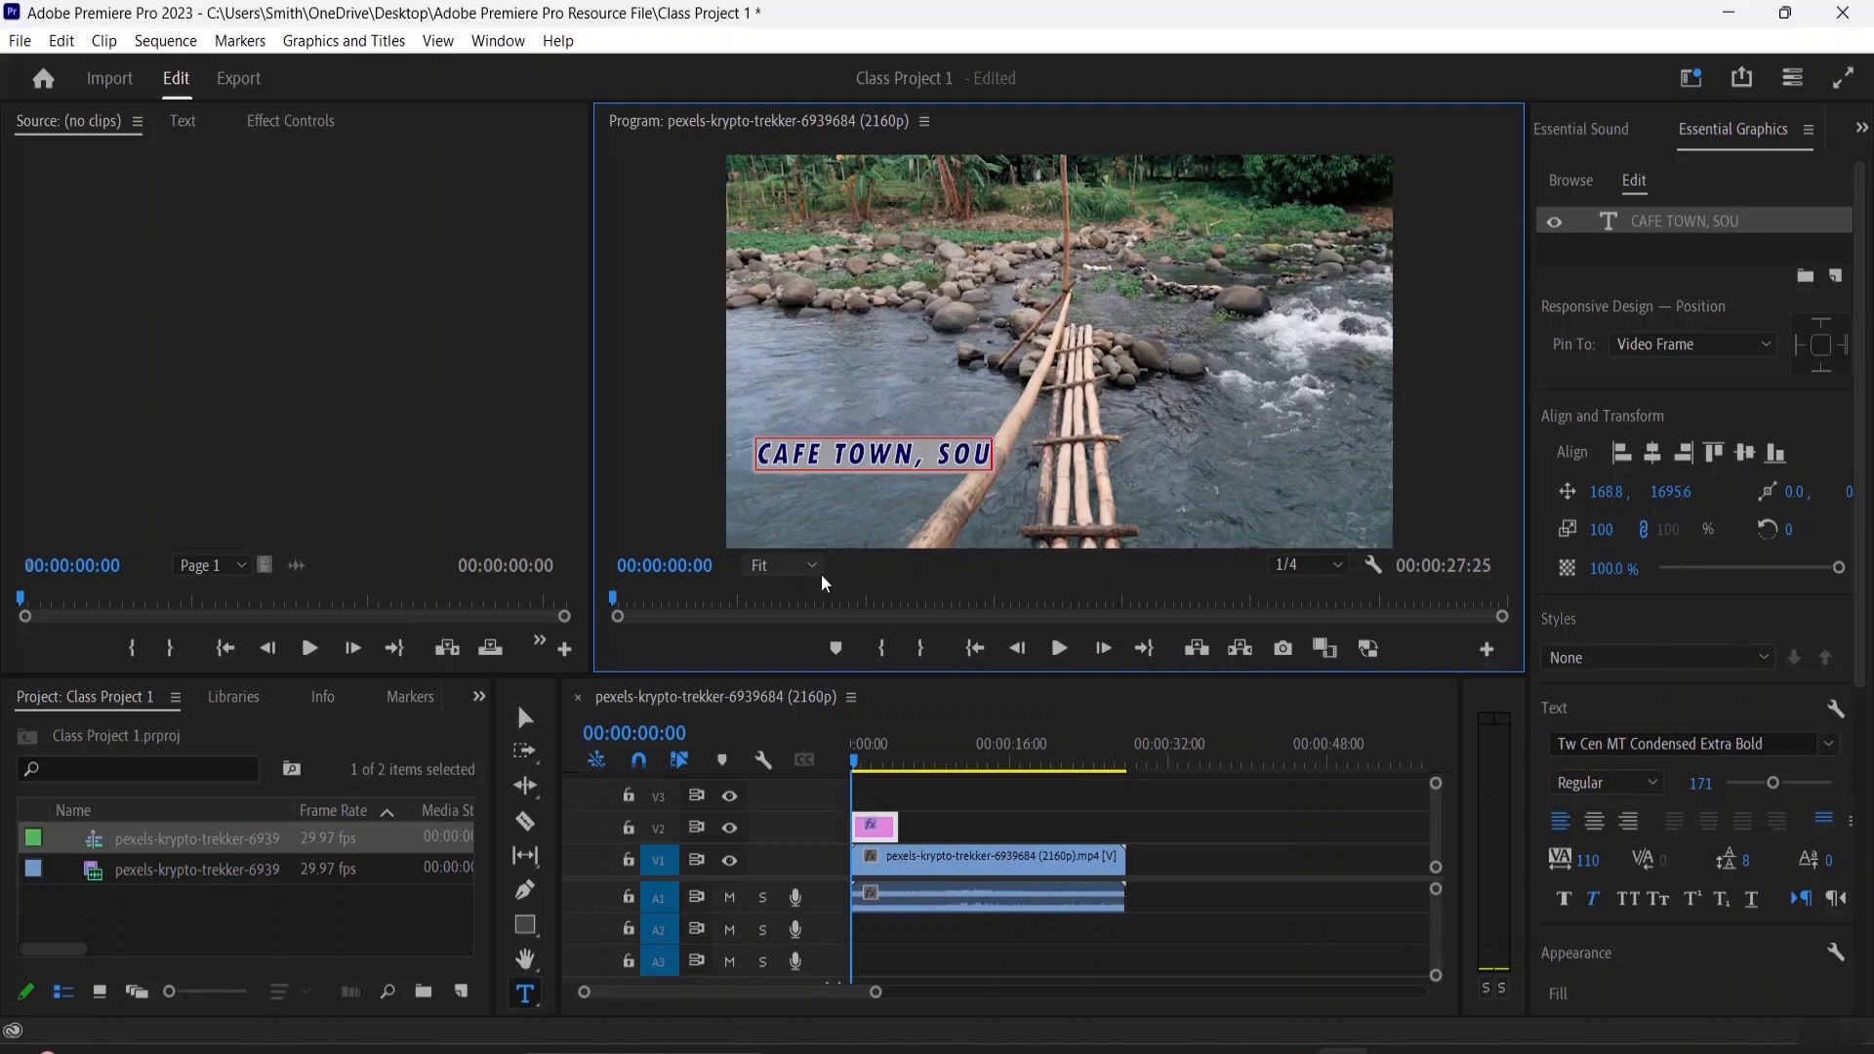
text(TH AF)
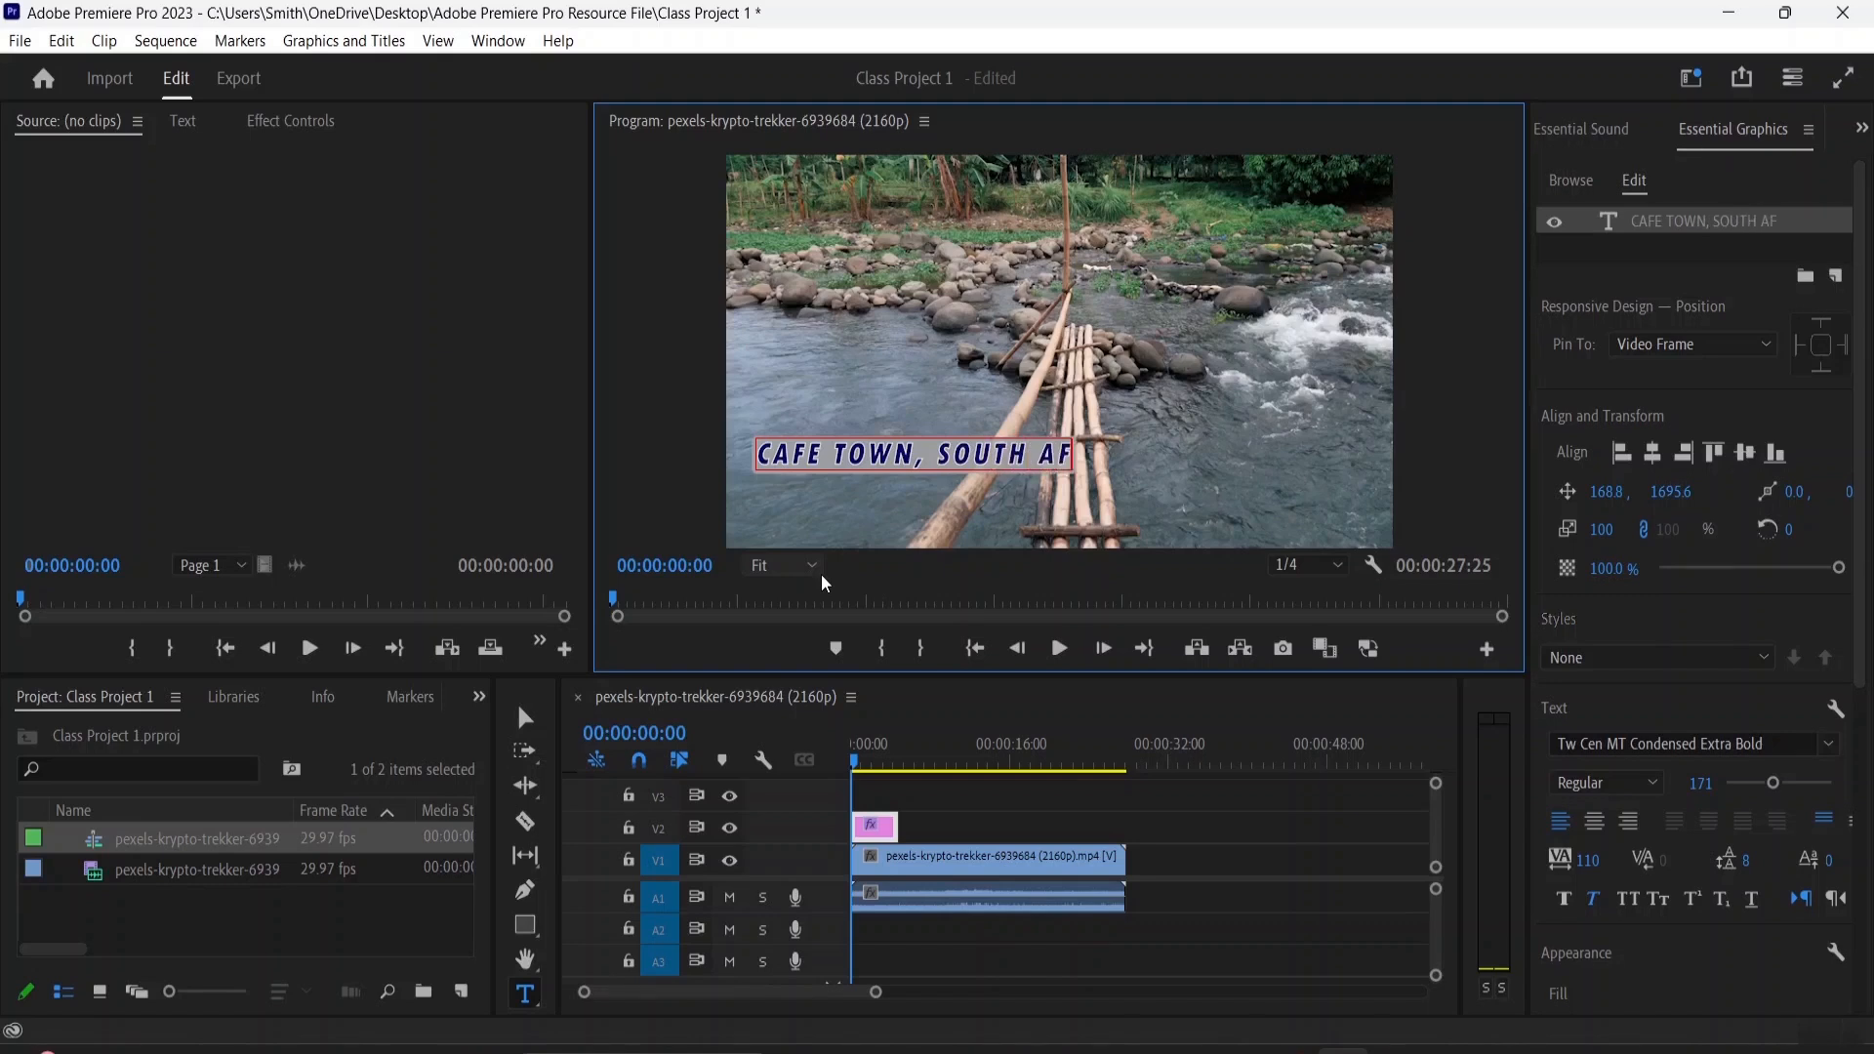
text(RU=)
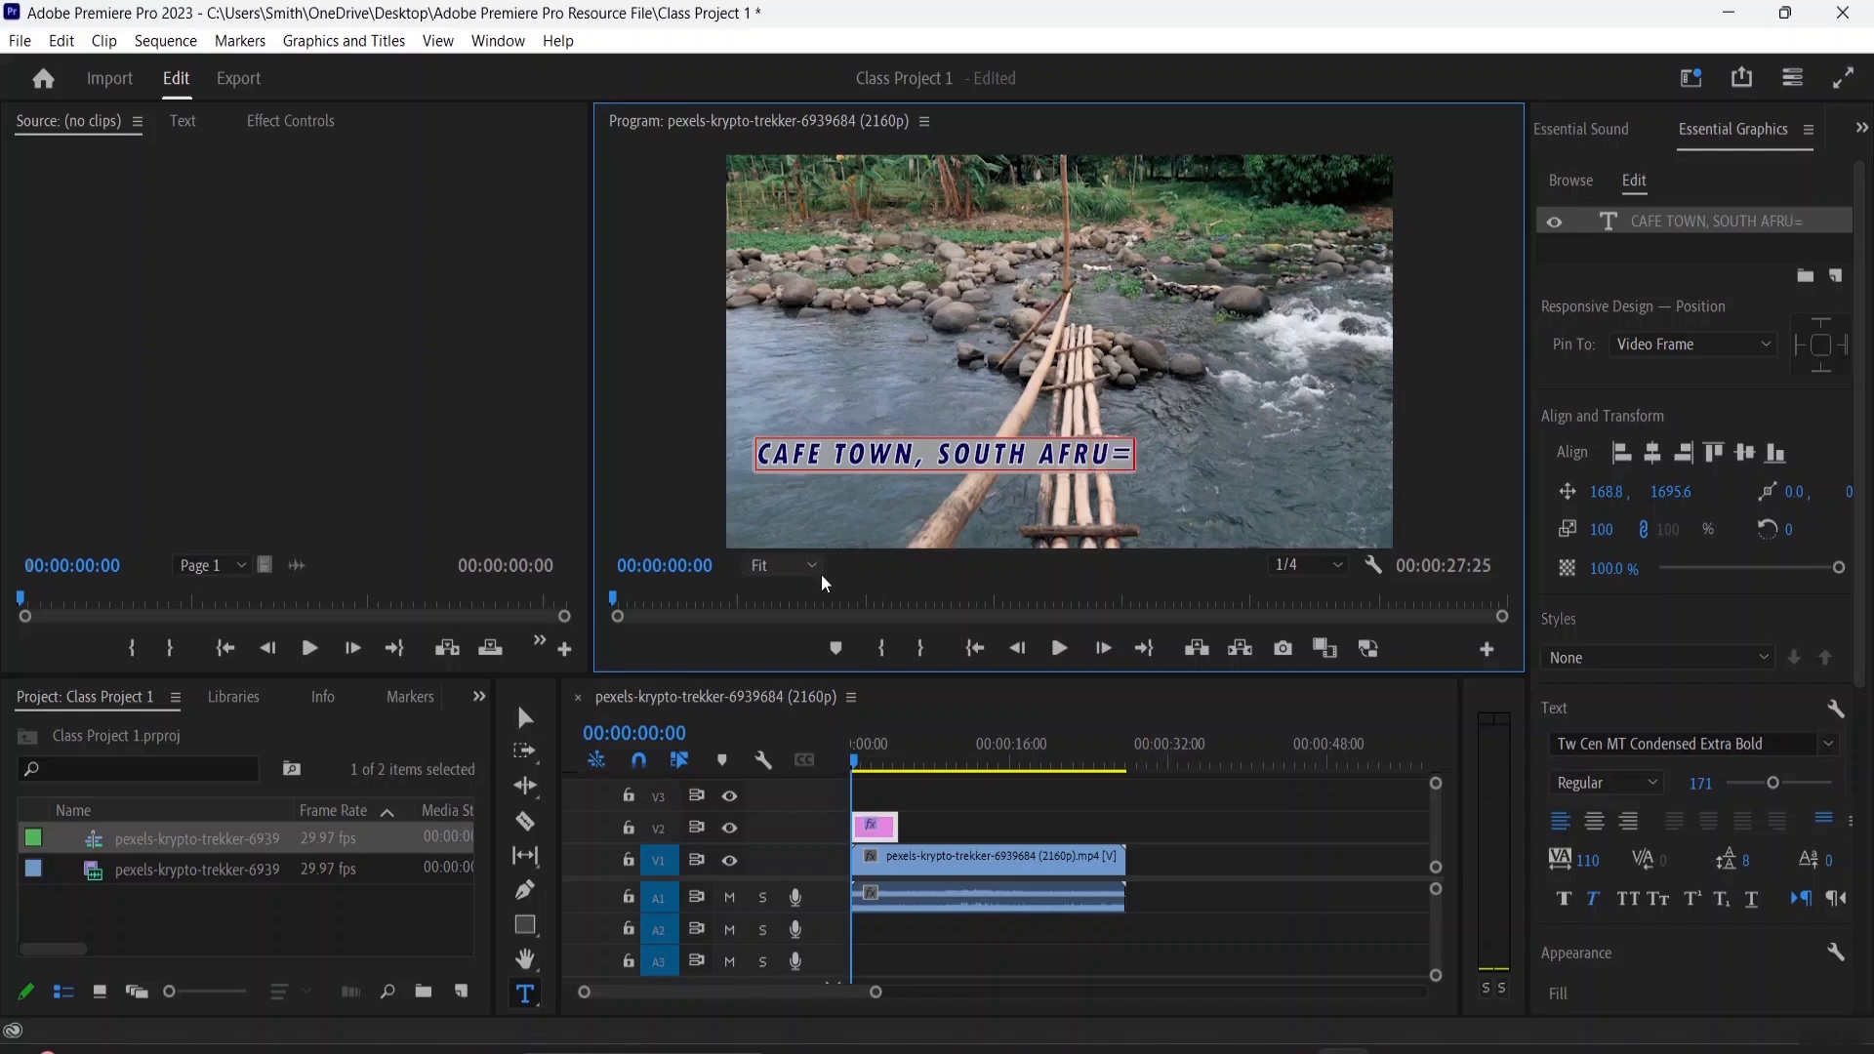
key(BackSpace)
key(BackSpace)
text(ICA)
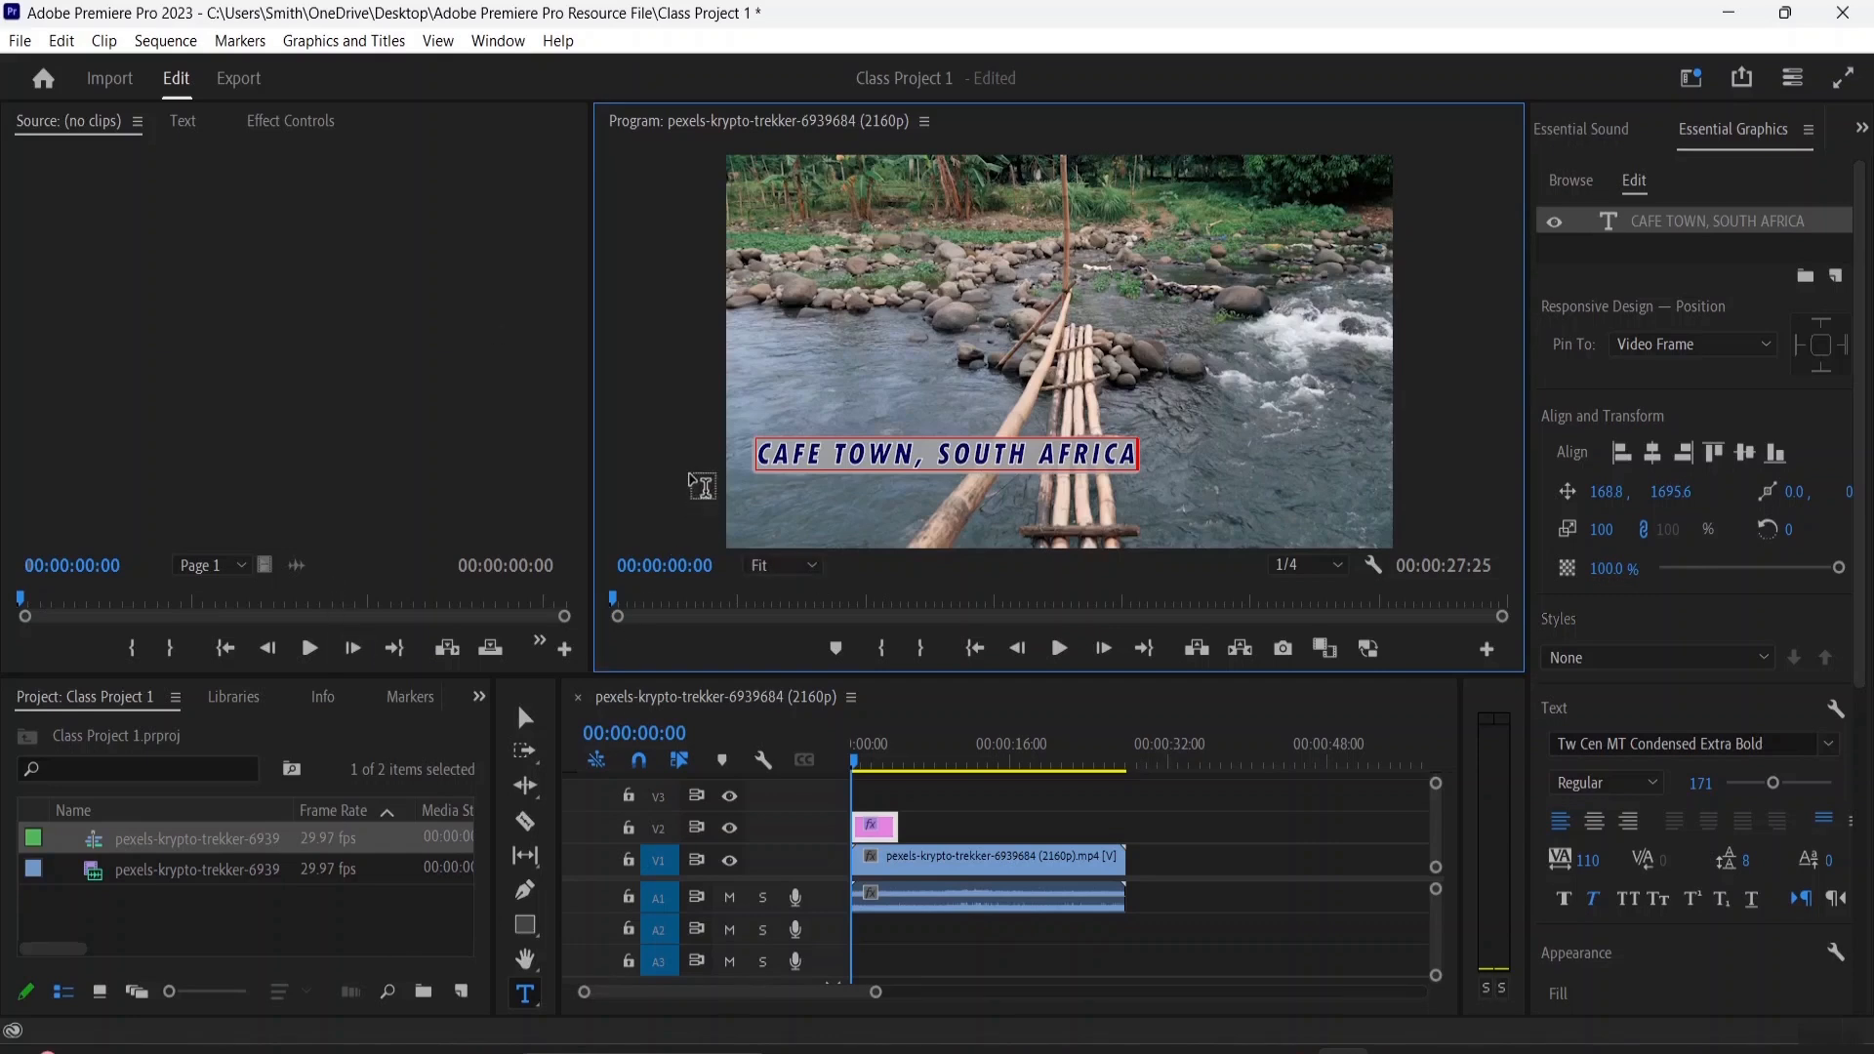
Move the title to the upper middle of the video frame and extend its V2 clip to about 9 seconds
click(527, 719)
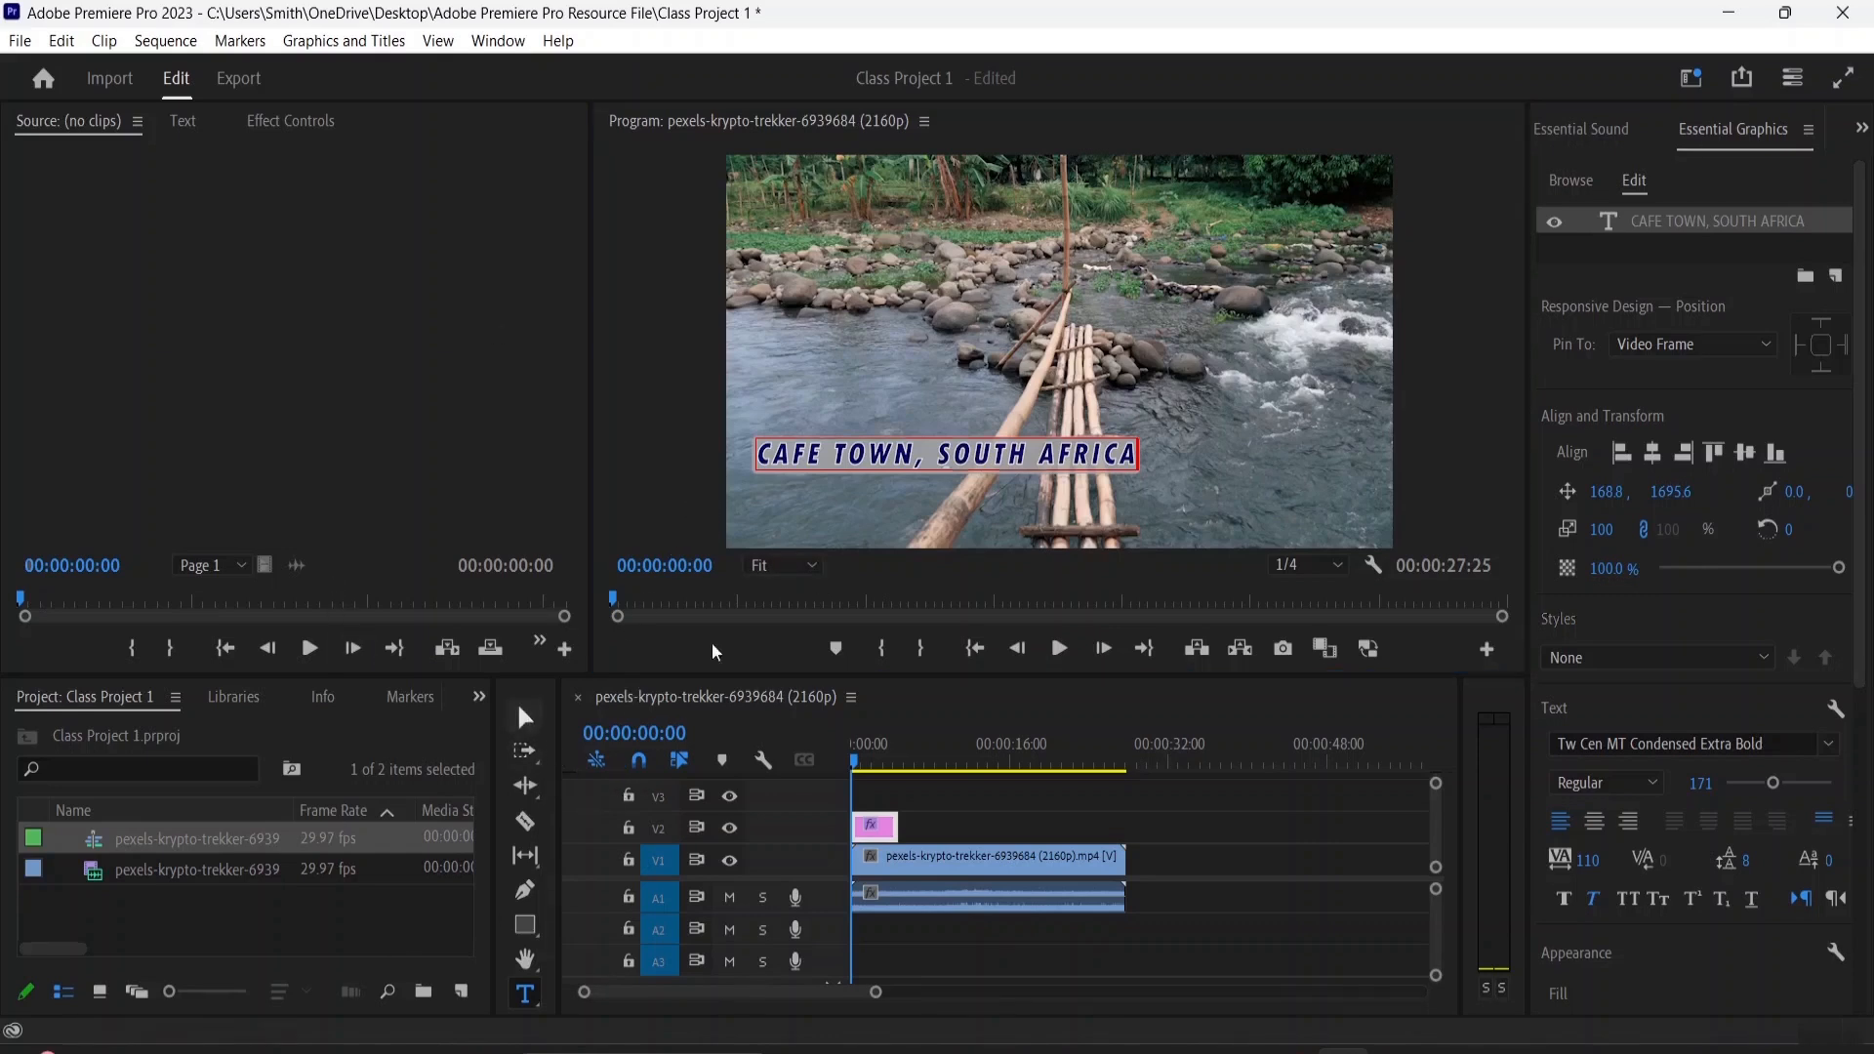
drag(921, 475, 1015, 205)
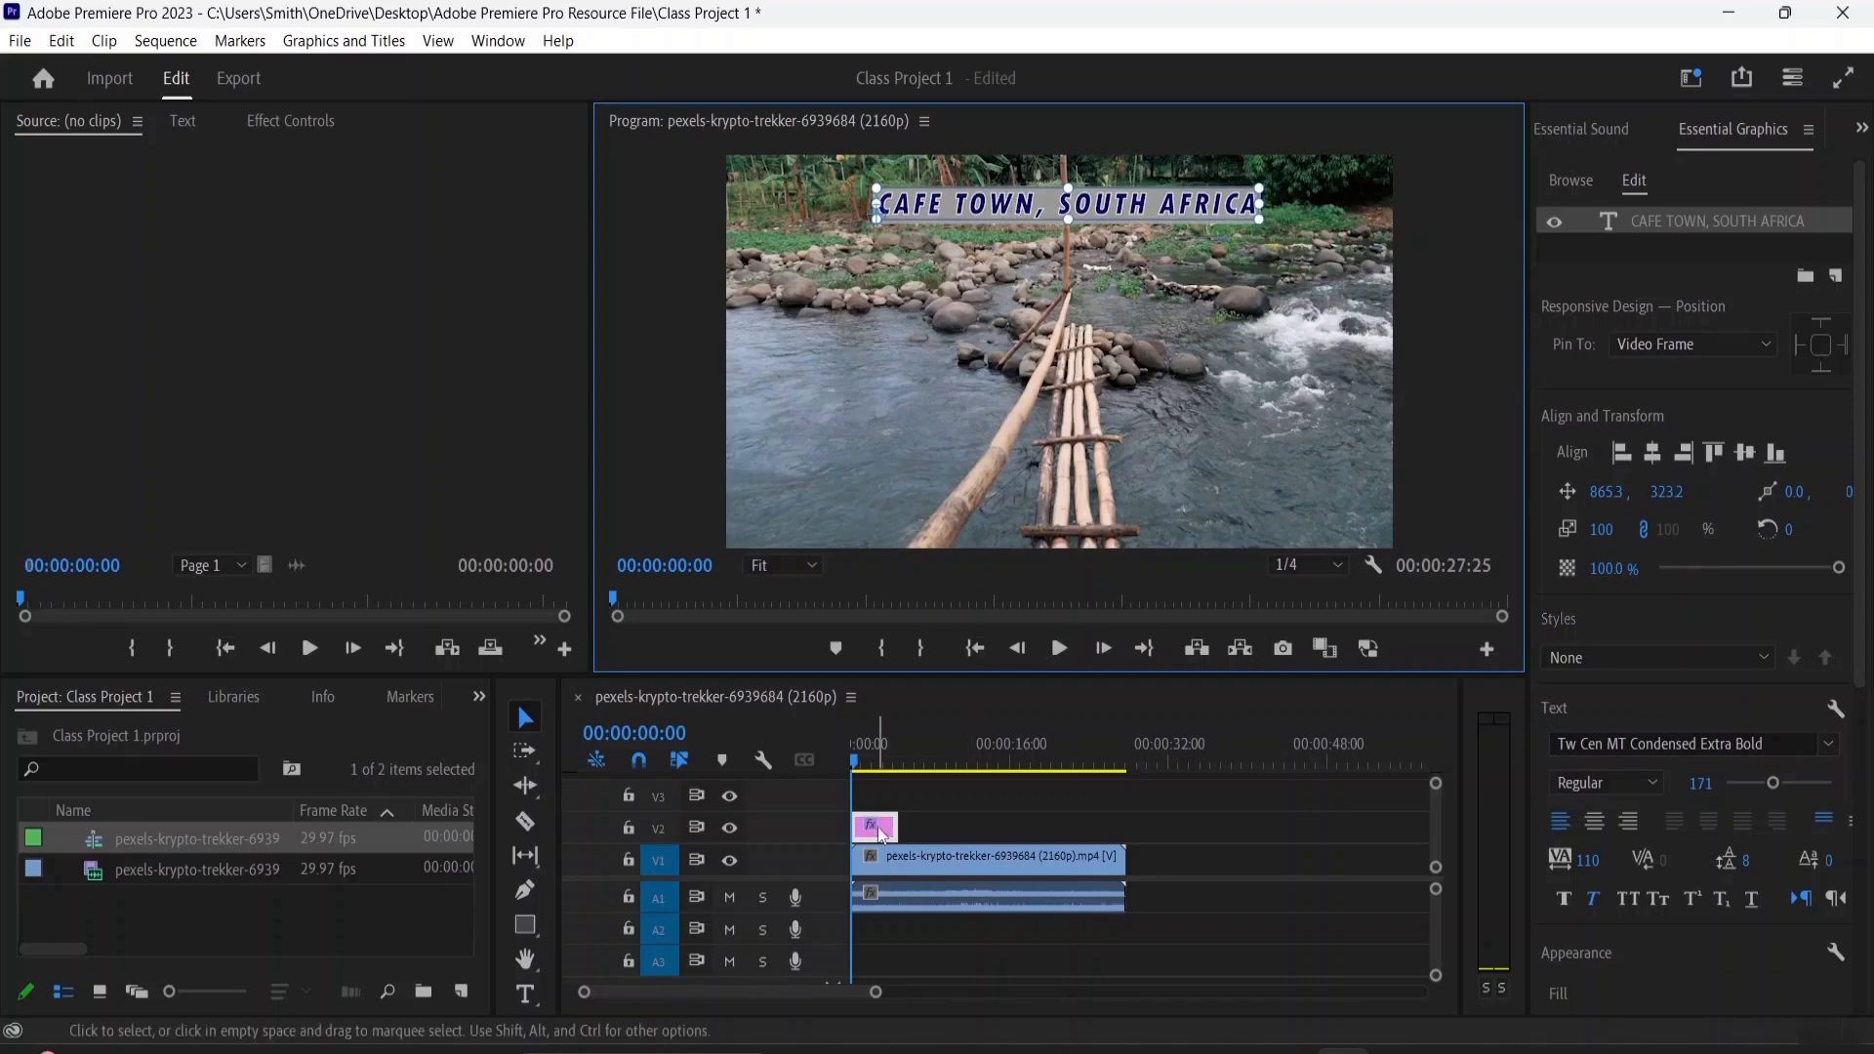
drag(897, 827, 940, 827)
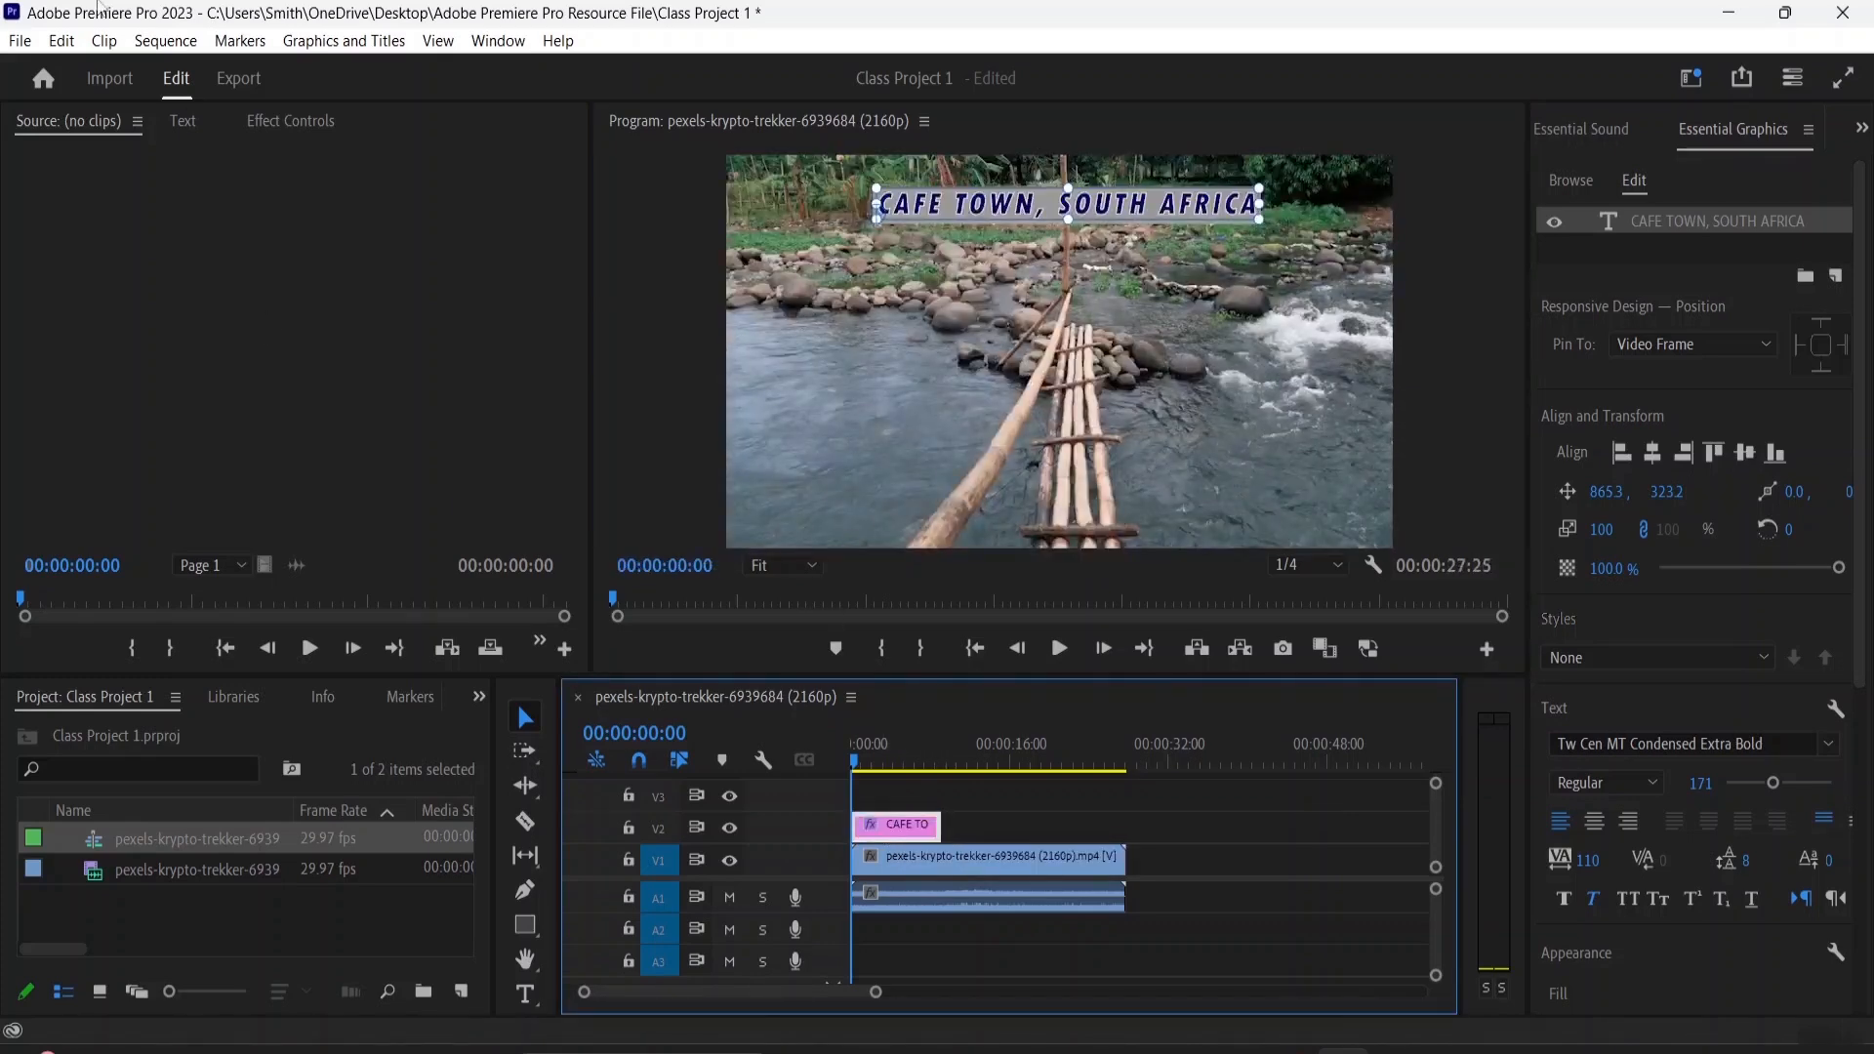
Change the title's source text font to Wide Latin in the effect controls
click(264, 121)
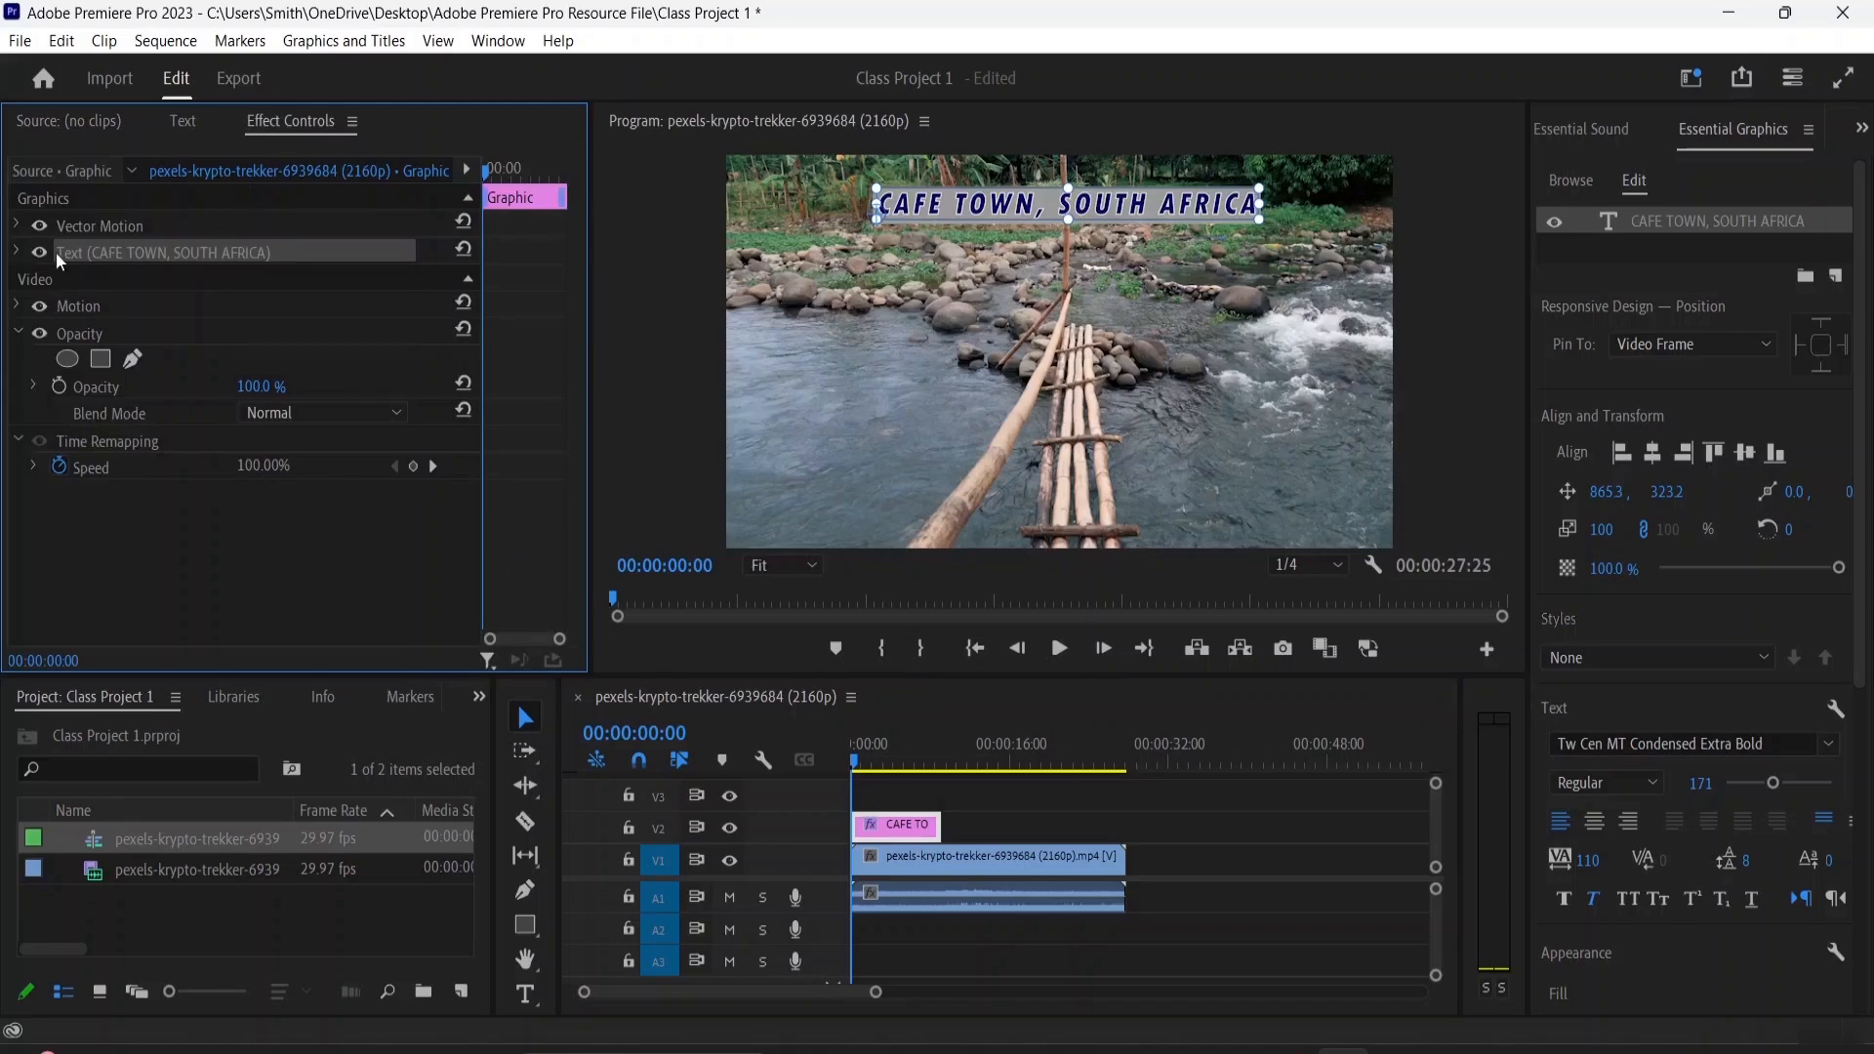
click(17, 252)
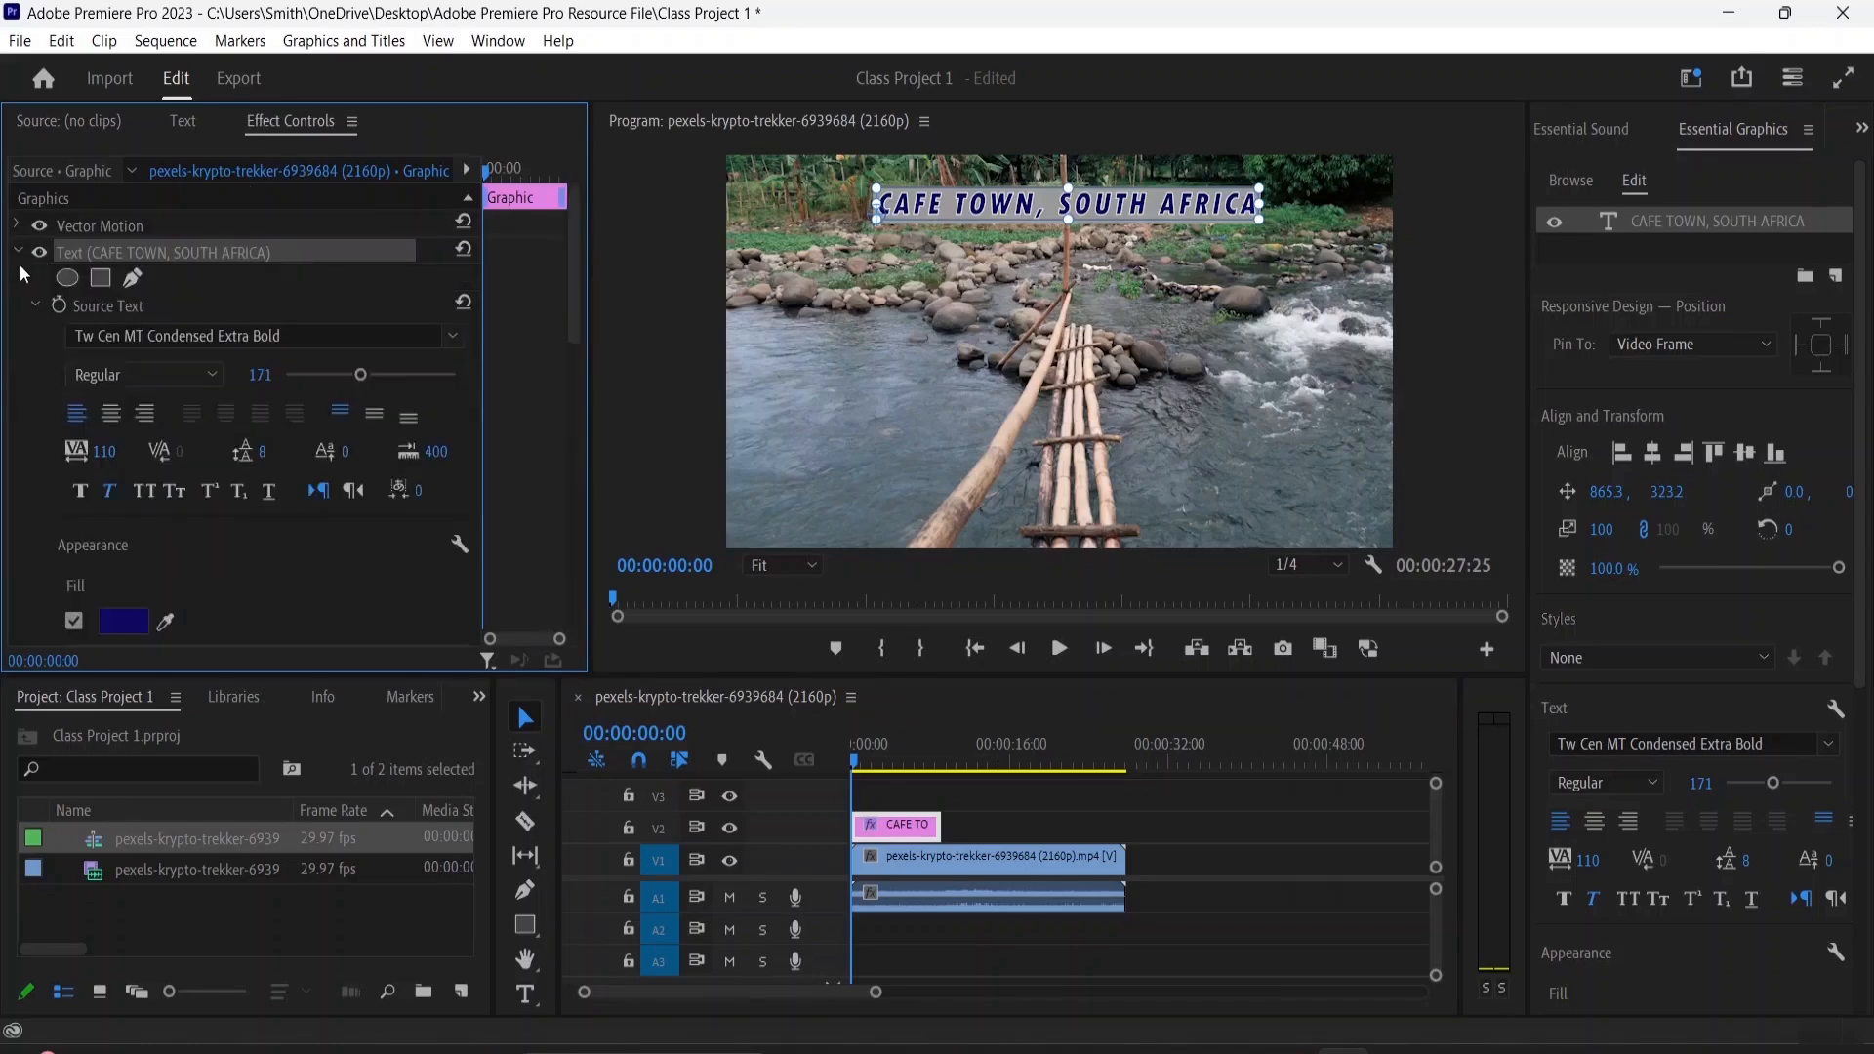
click(453, 336)
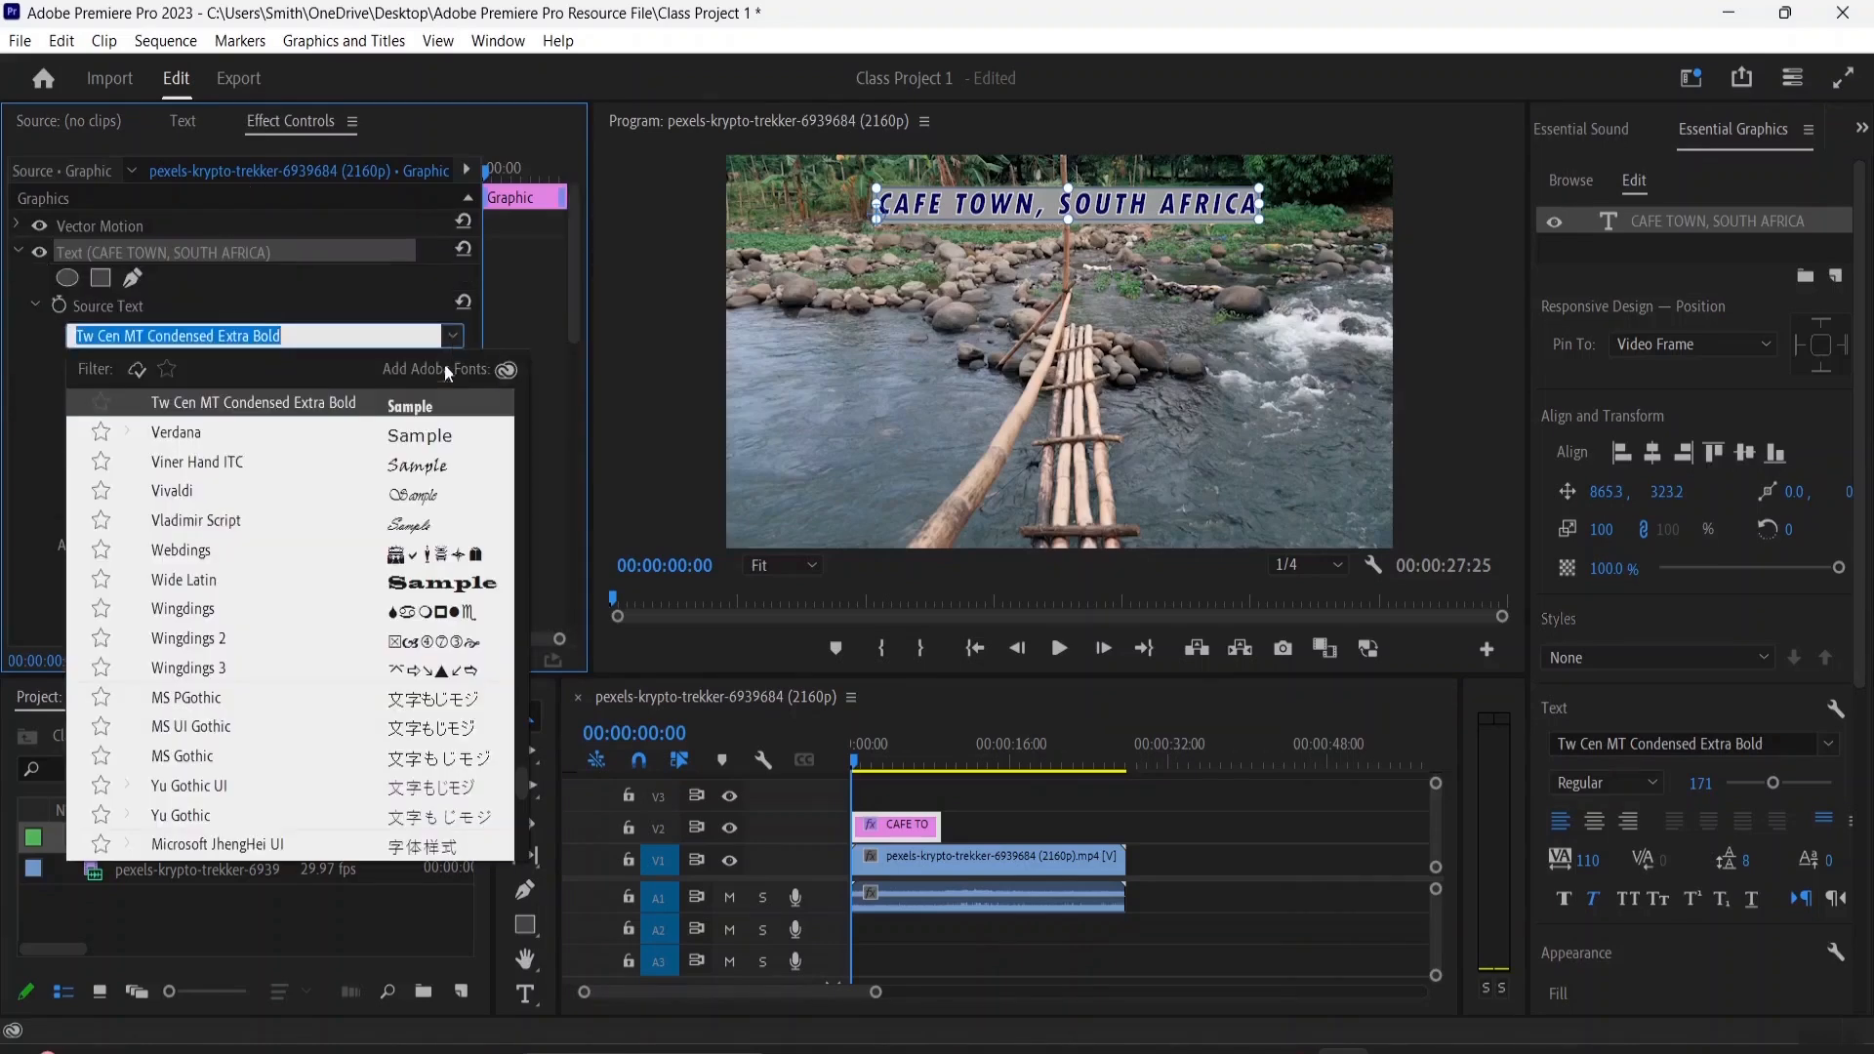
click(404, 589)
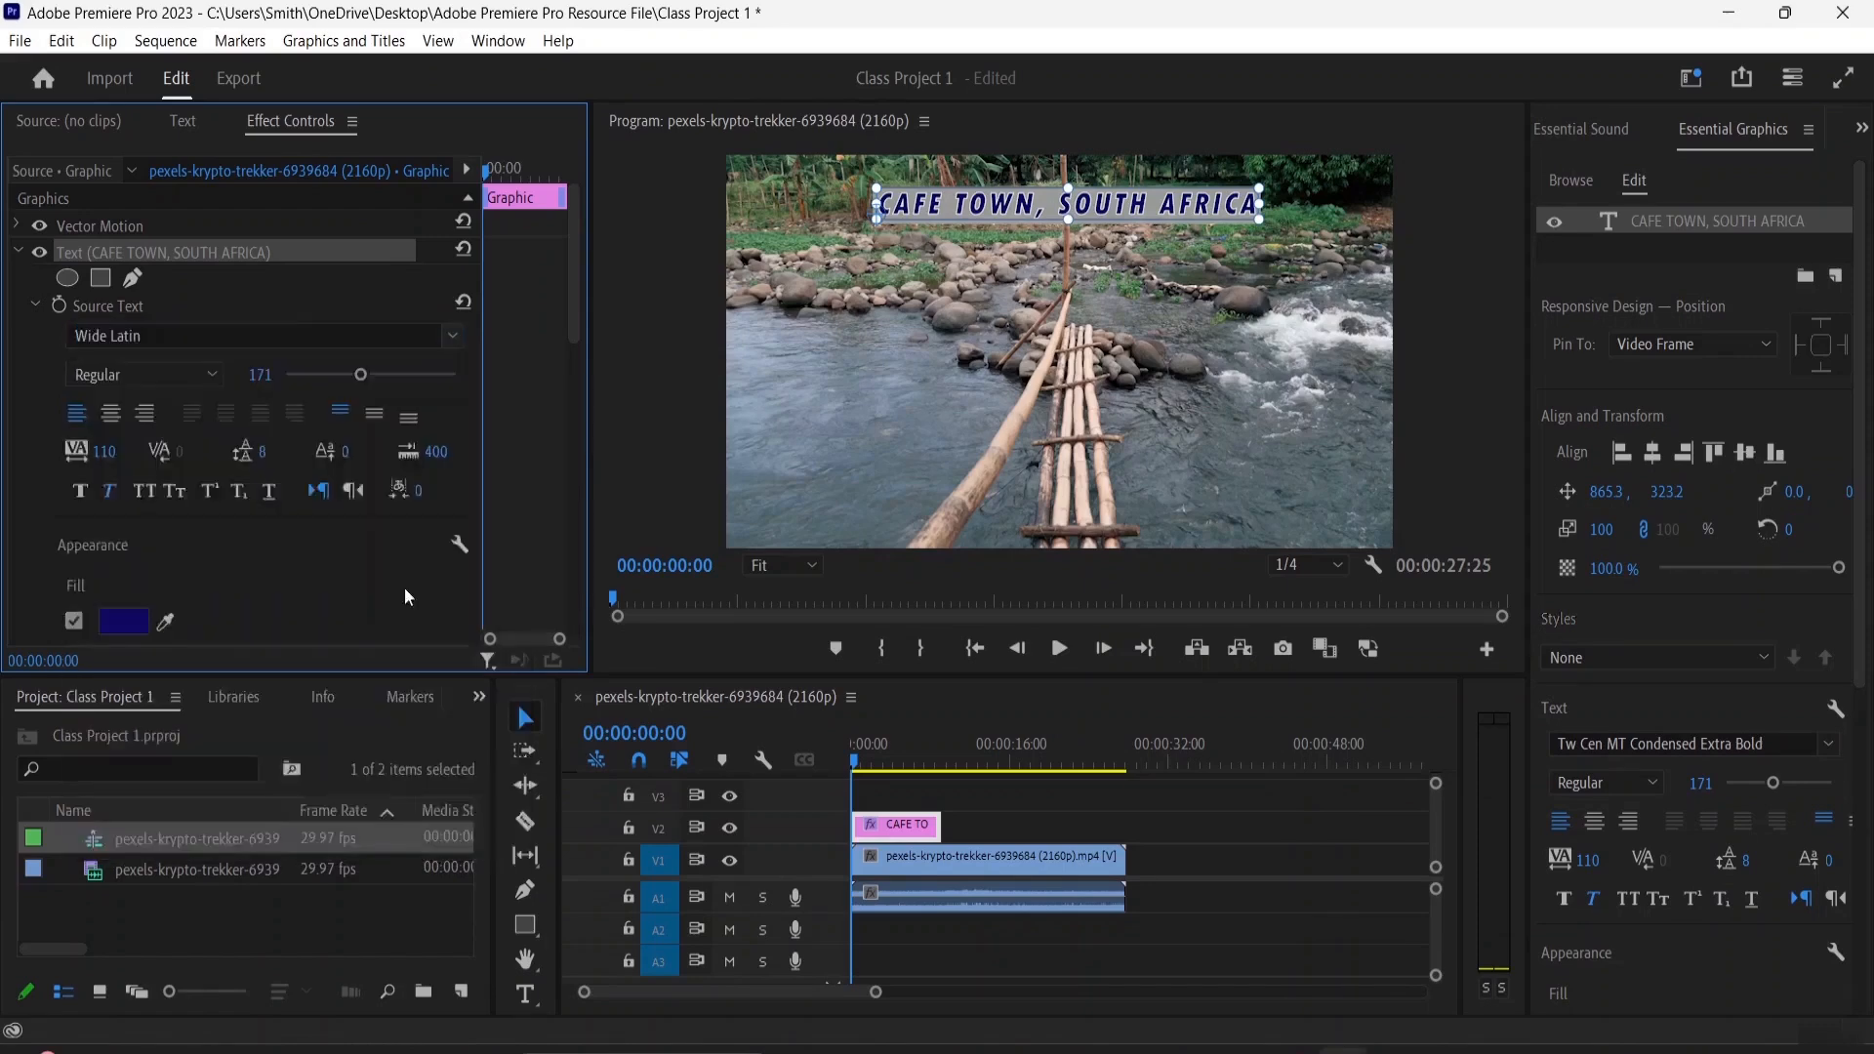
Change the title's font to Rockwell Extra Bold
click(453, 335)
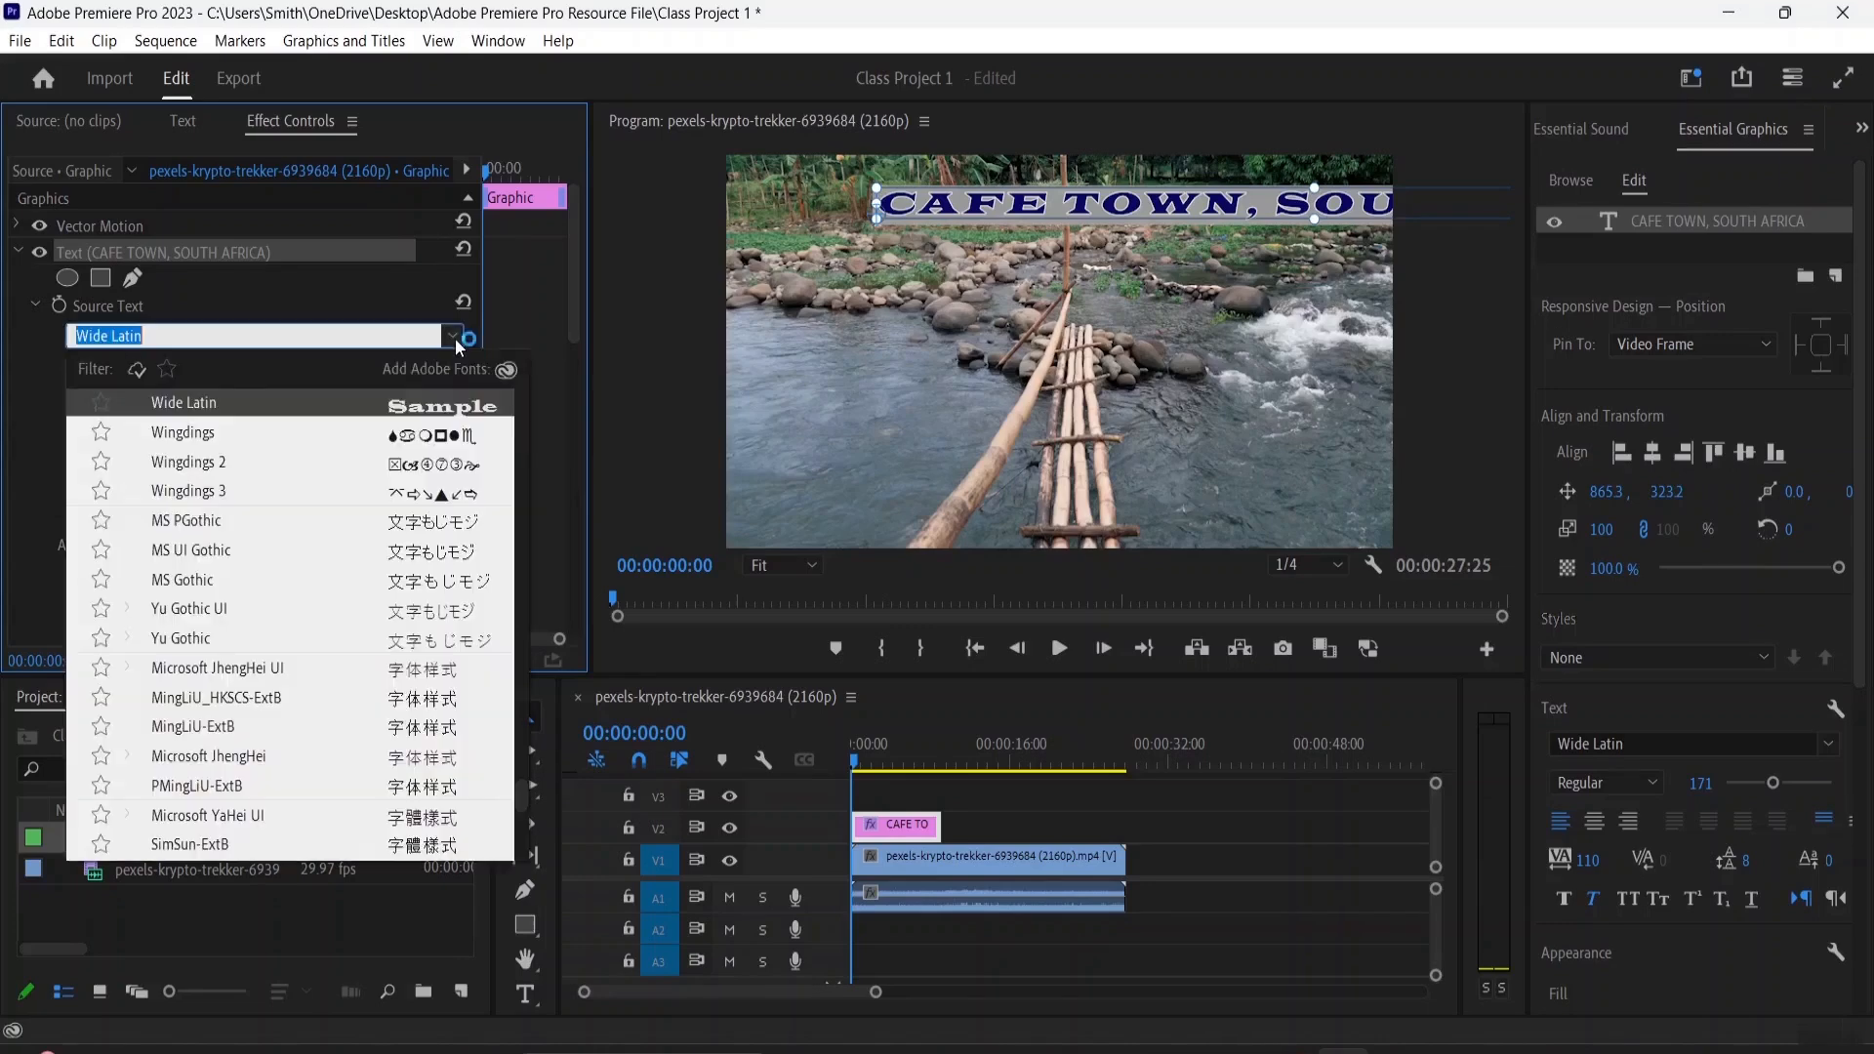
scroll(303, 564, up, 4)
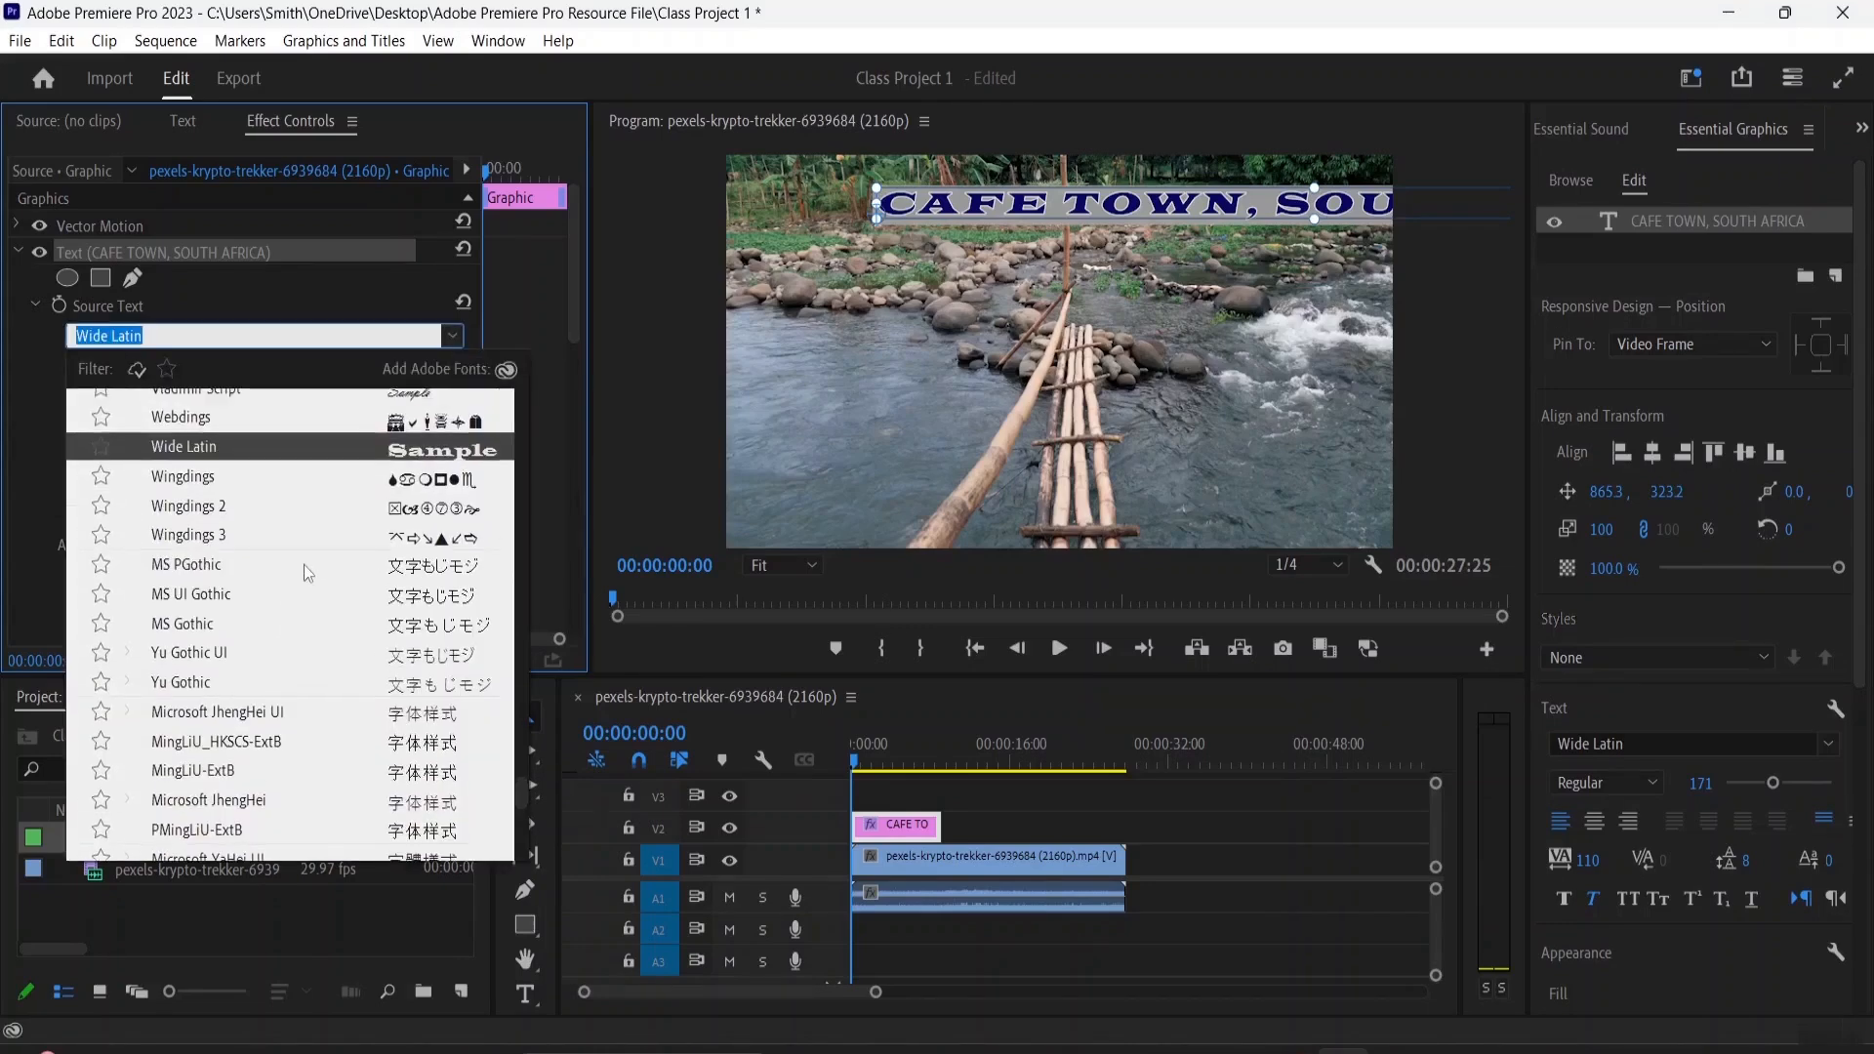
scroll(303, 544, up, 3)
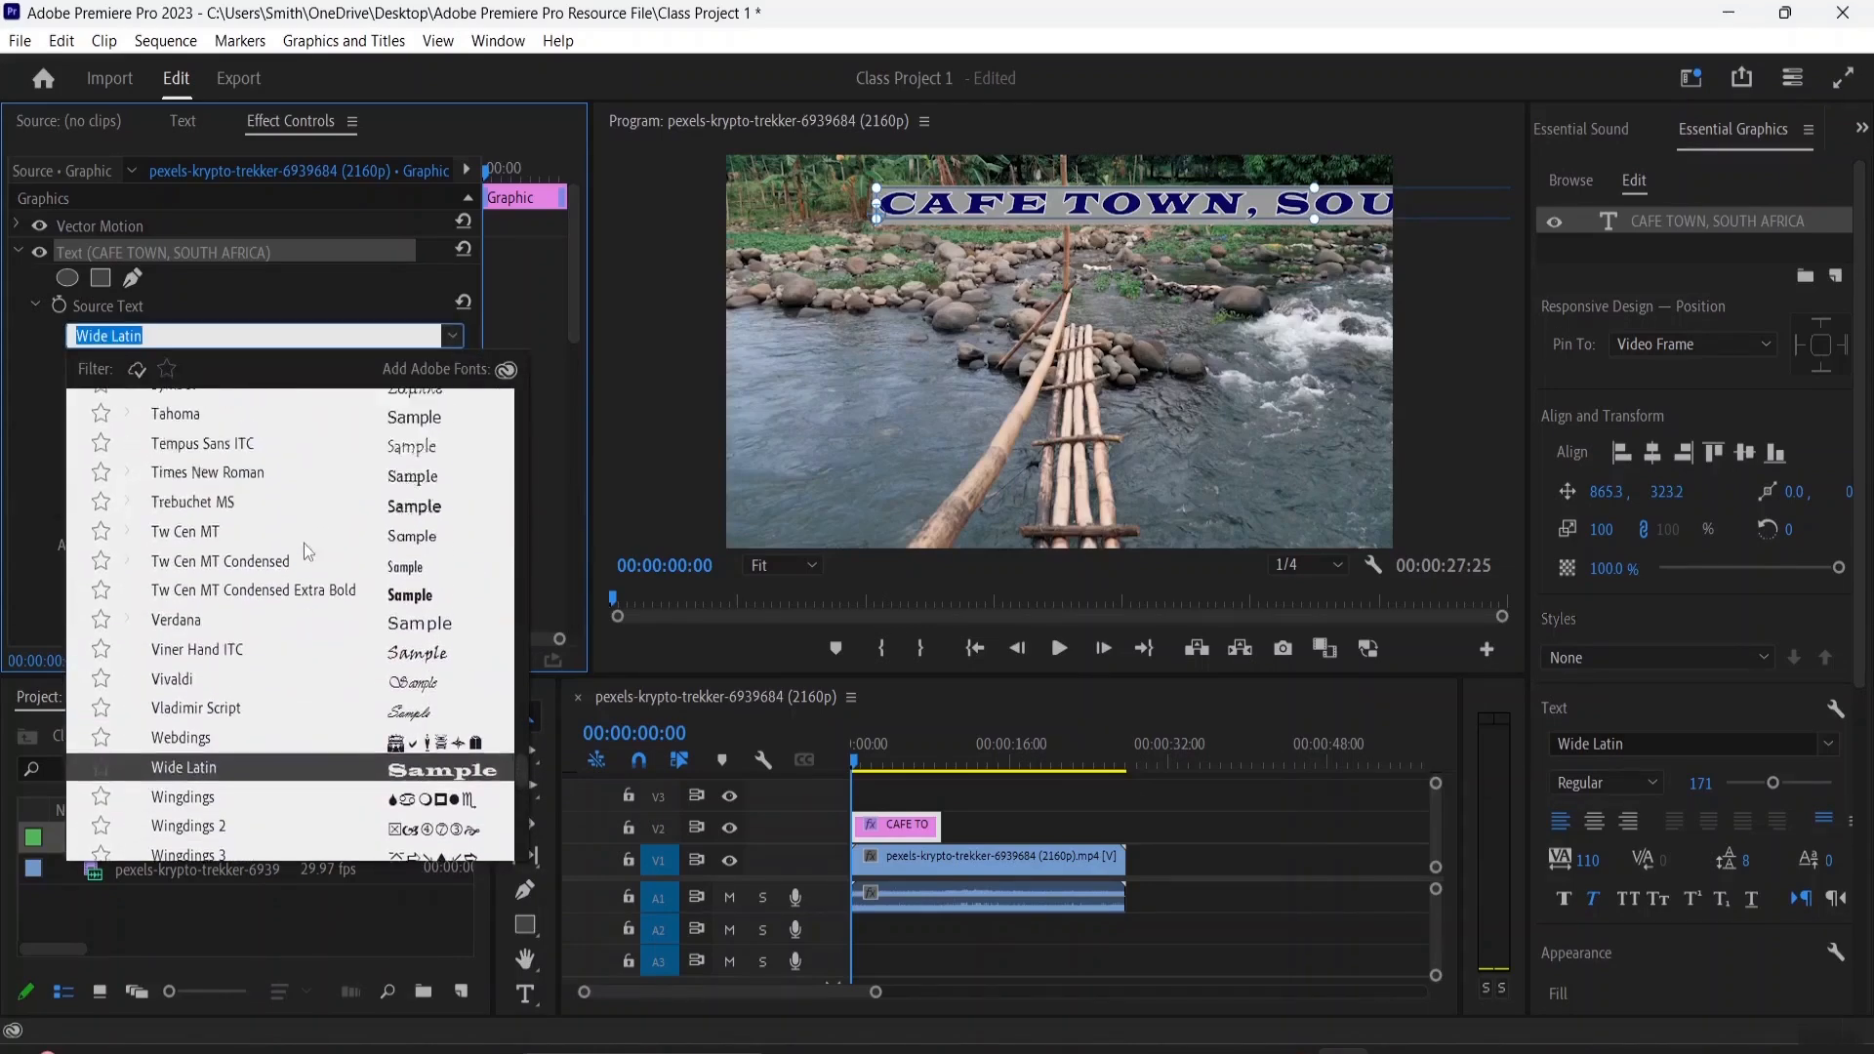
scroll(295, 542, up, 3)
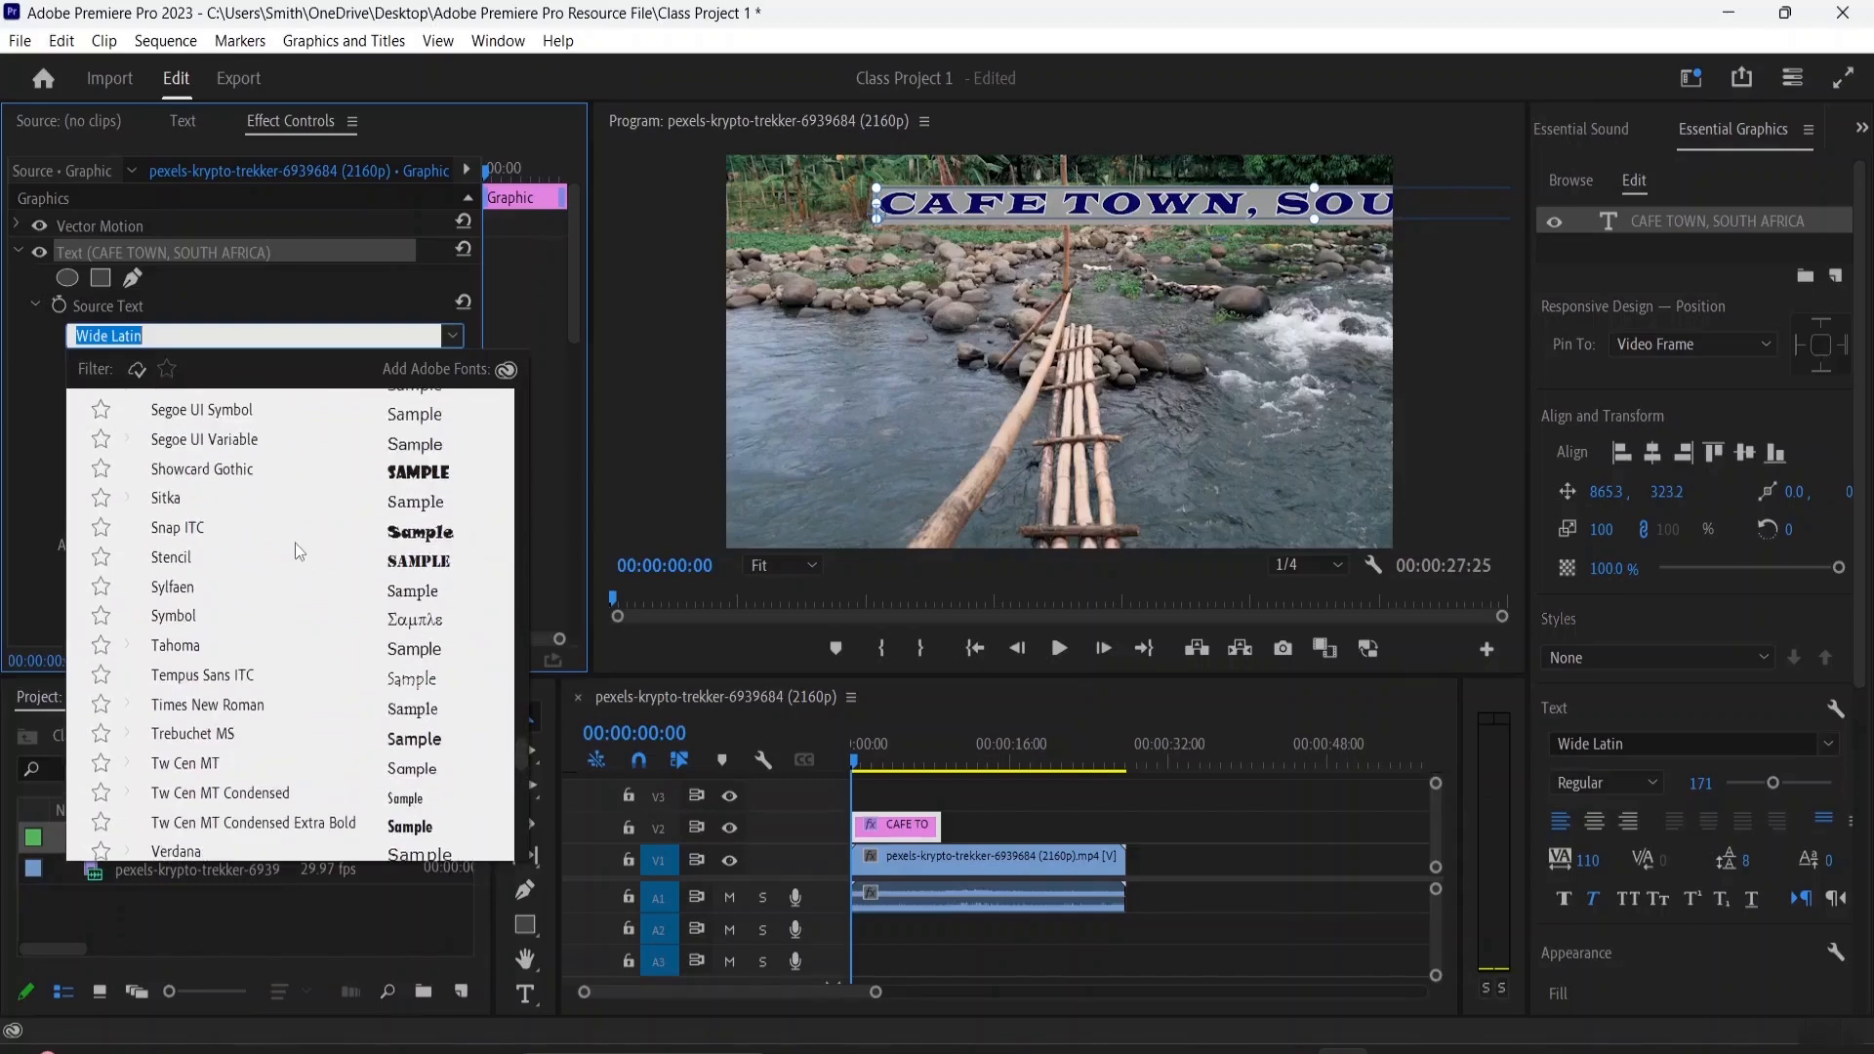
scroll(286, 556, up, 2)
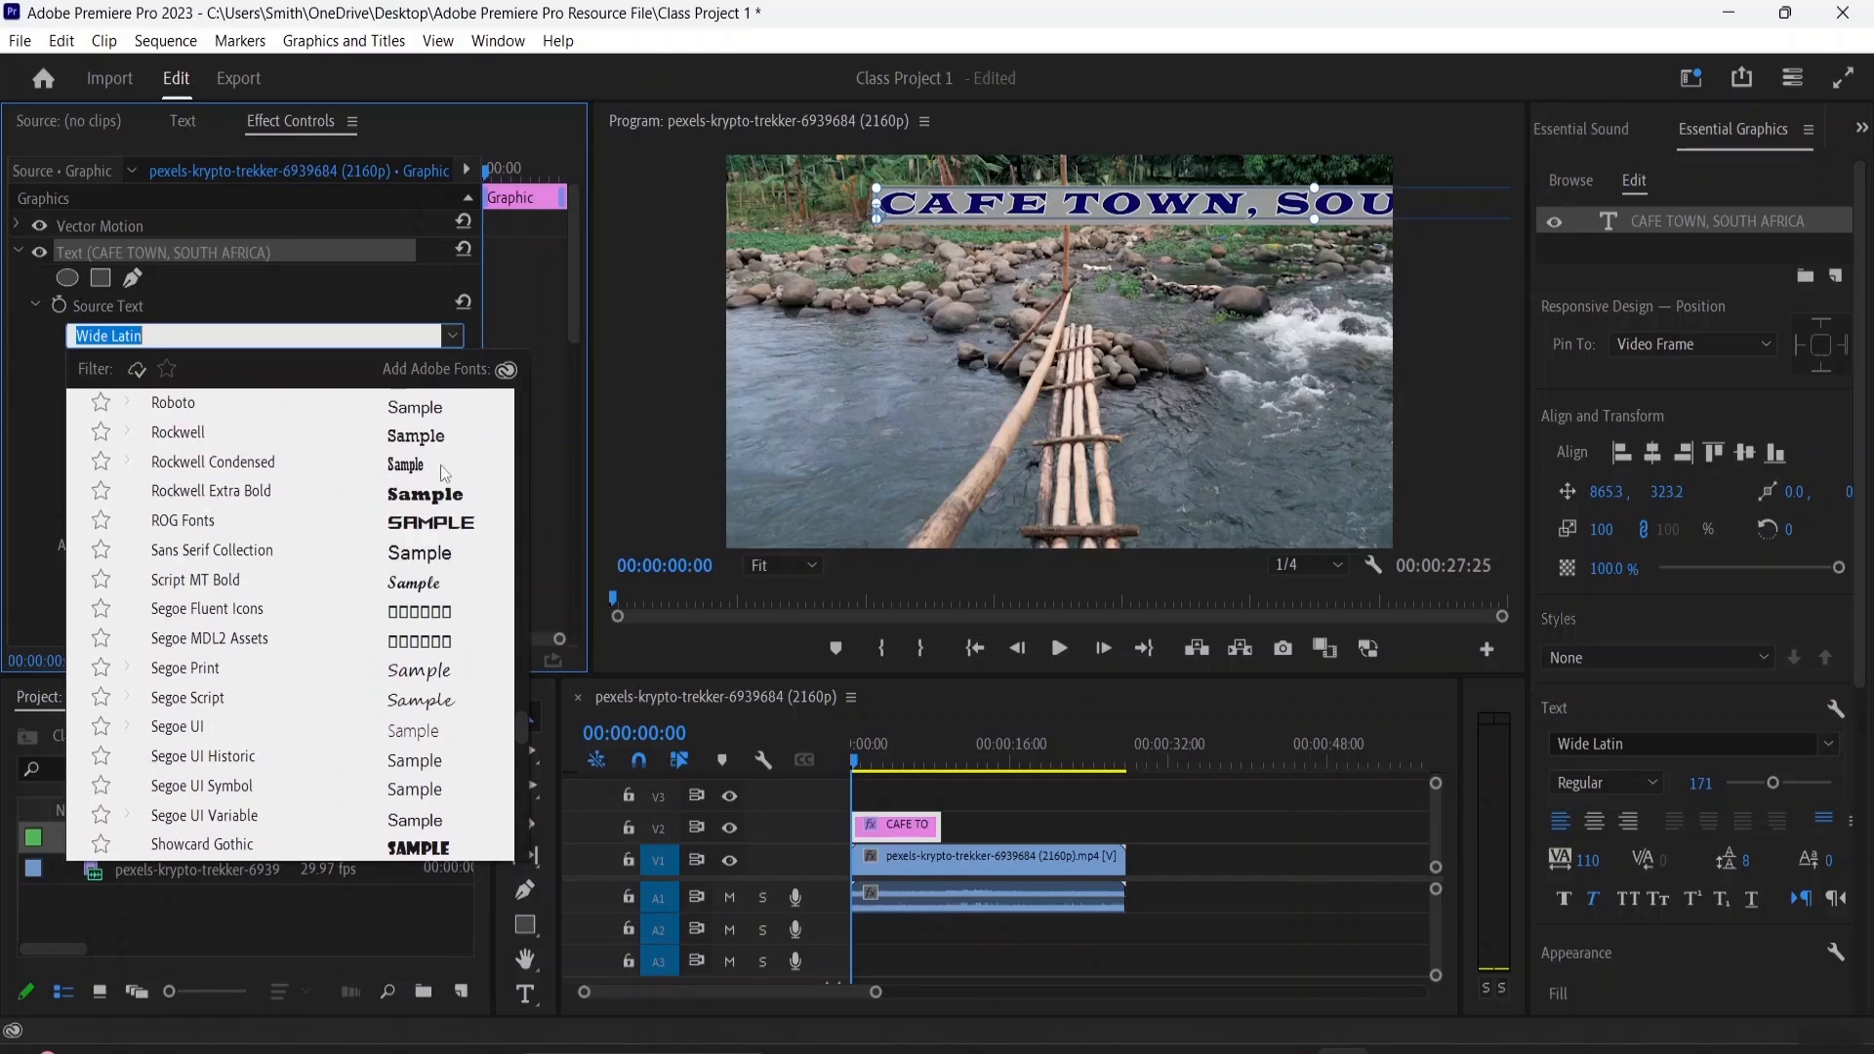
scroll(423, 498, up, 1)
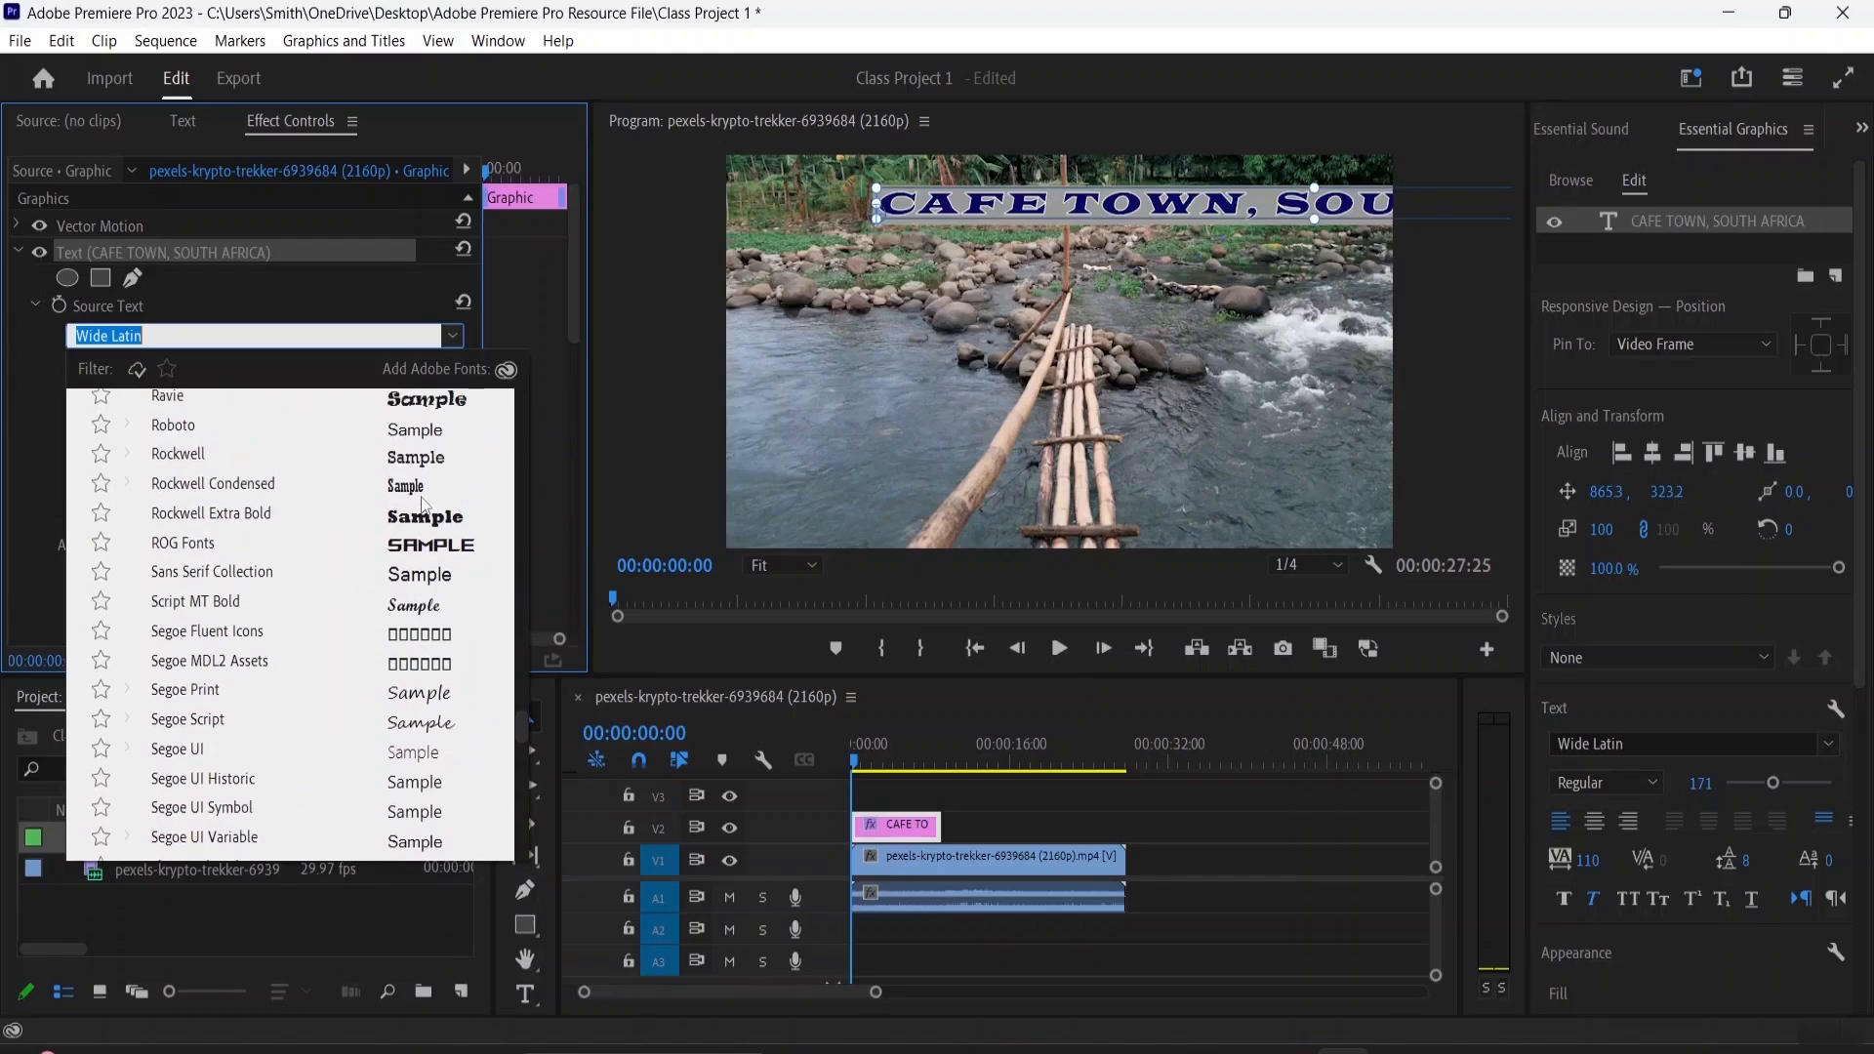
click(425, 515)
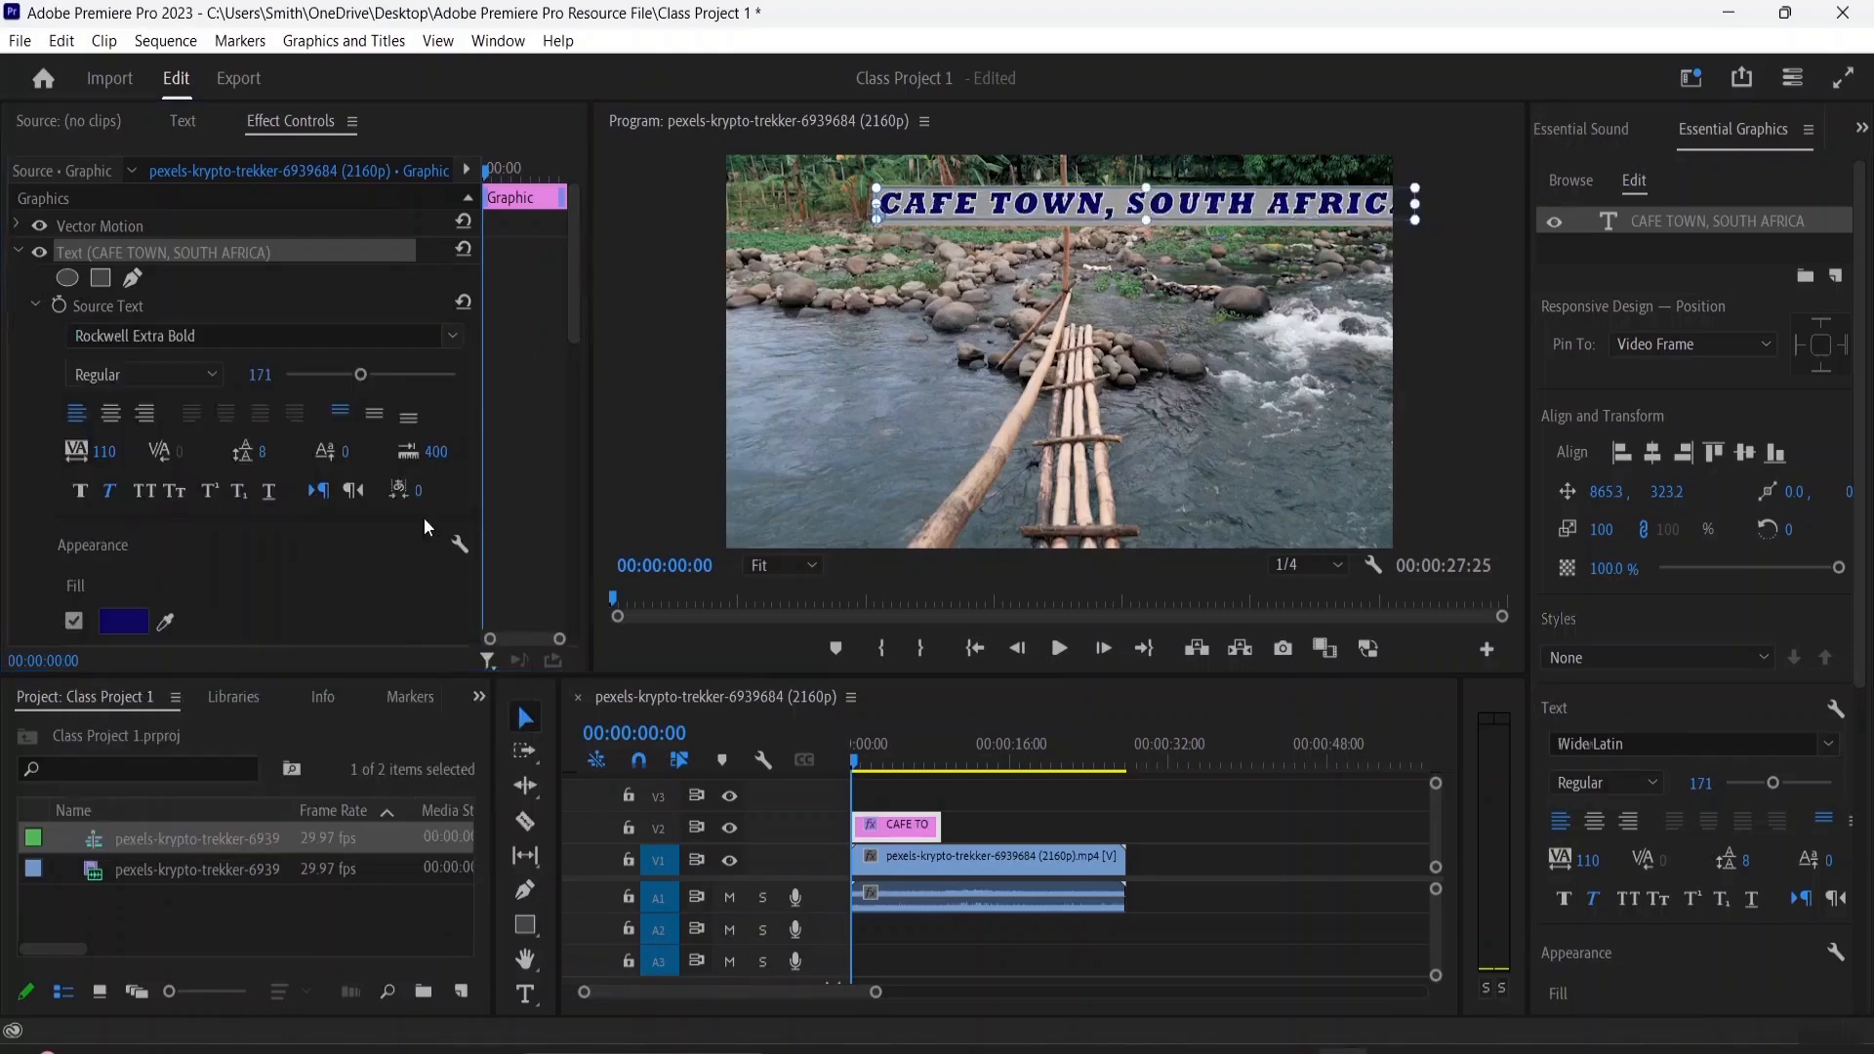
Set the title's font size to 179 and reposition it near the top of the frame, at about 255.1, 337.2
drag(1167, 214, 1084, 228)
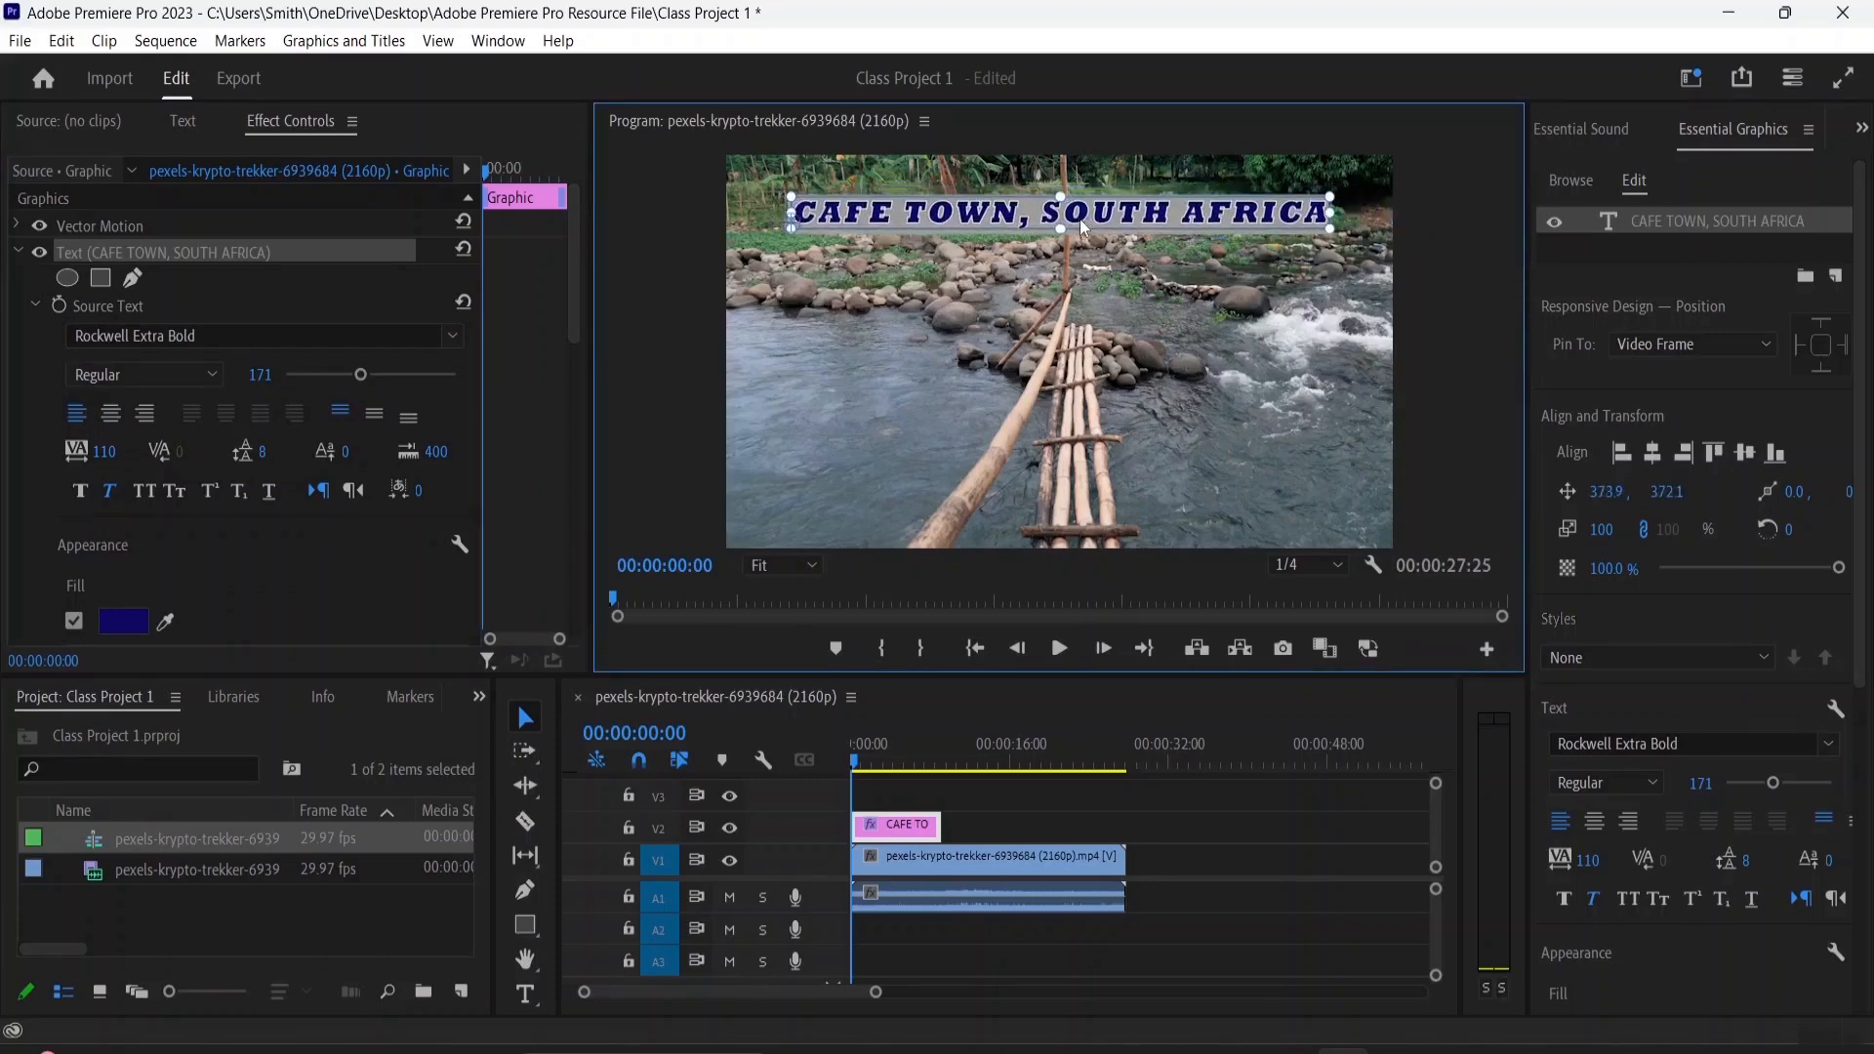
drag(358, 375, 364, 377)
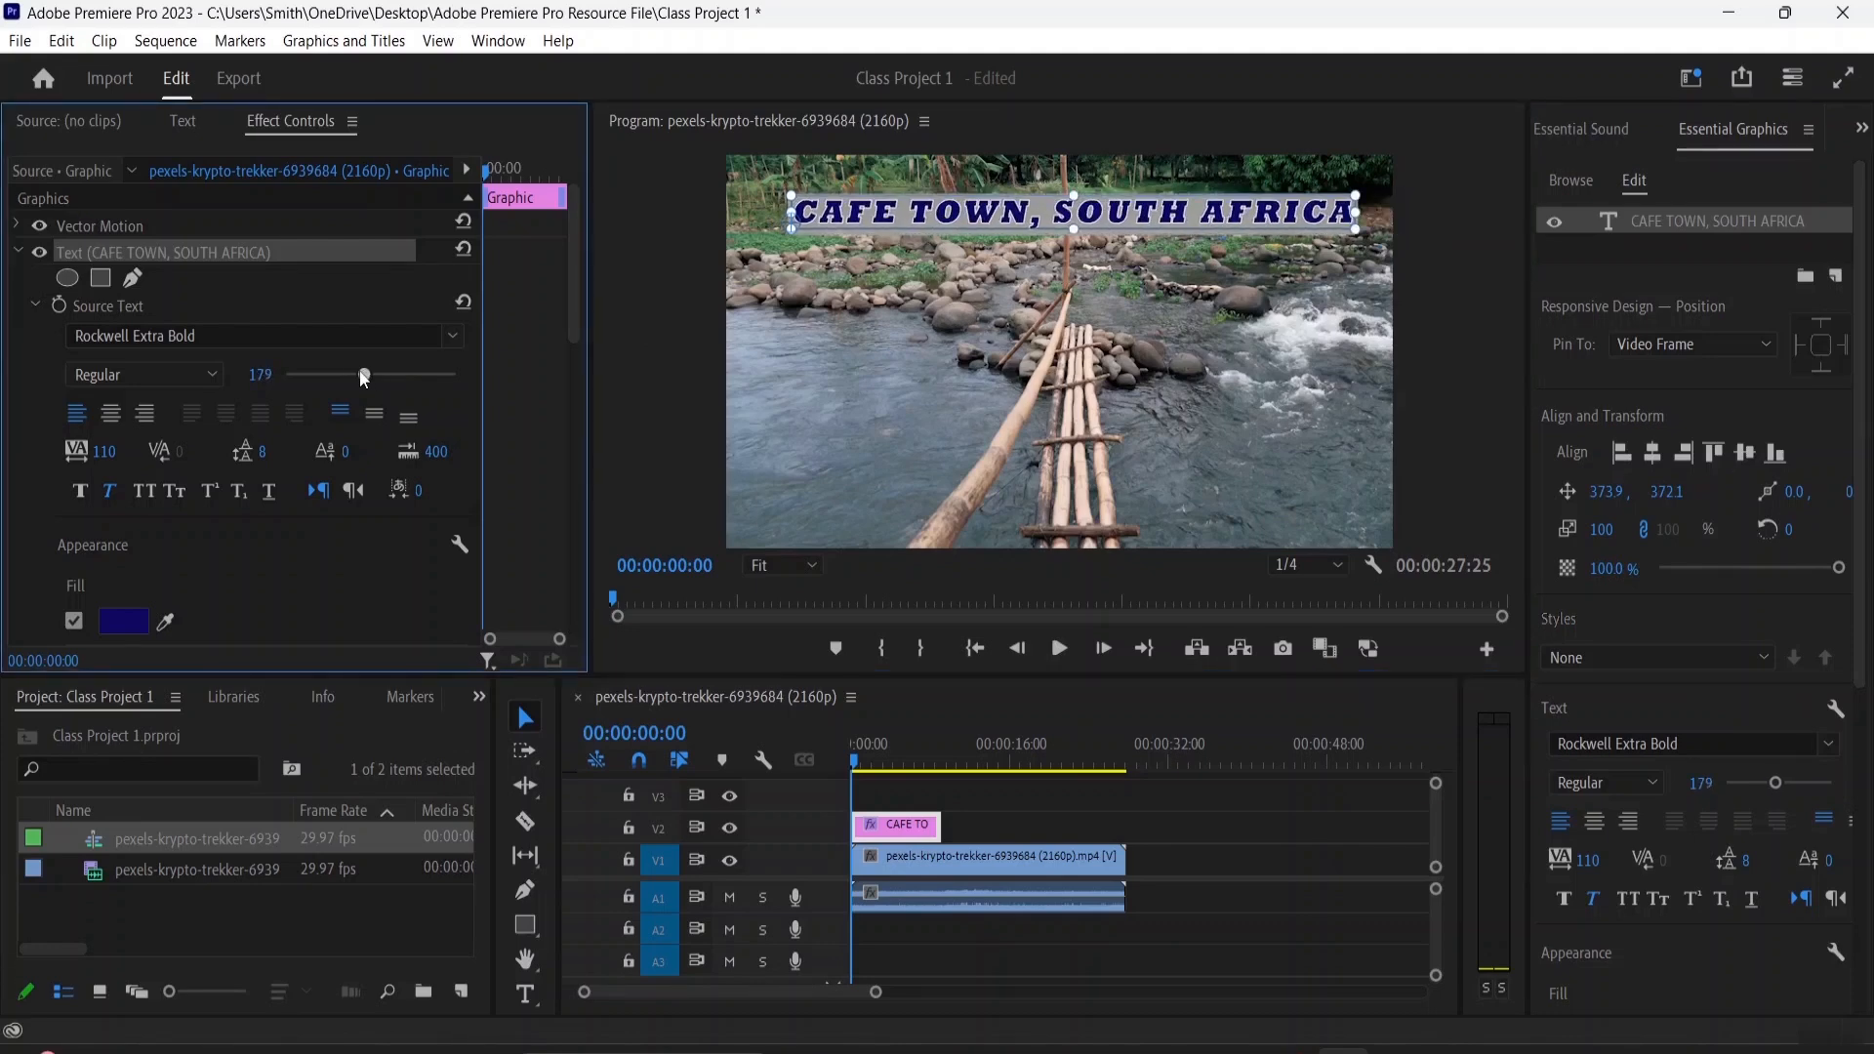
drag(1055, 213, 1028, 203)
Set the title's fill colour to black, 000000
scroll(179, 482, down, 2)
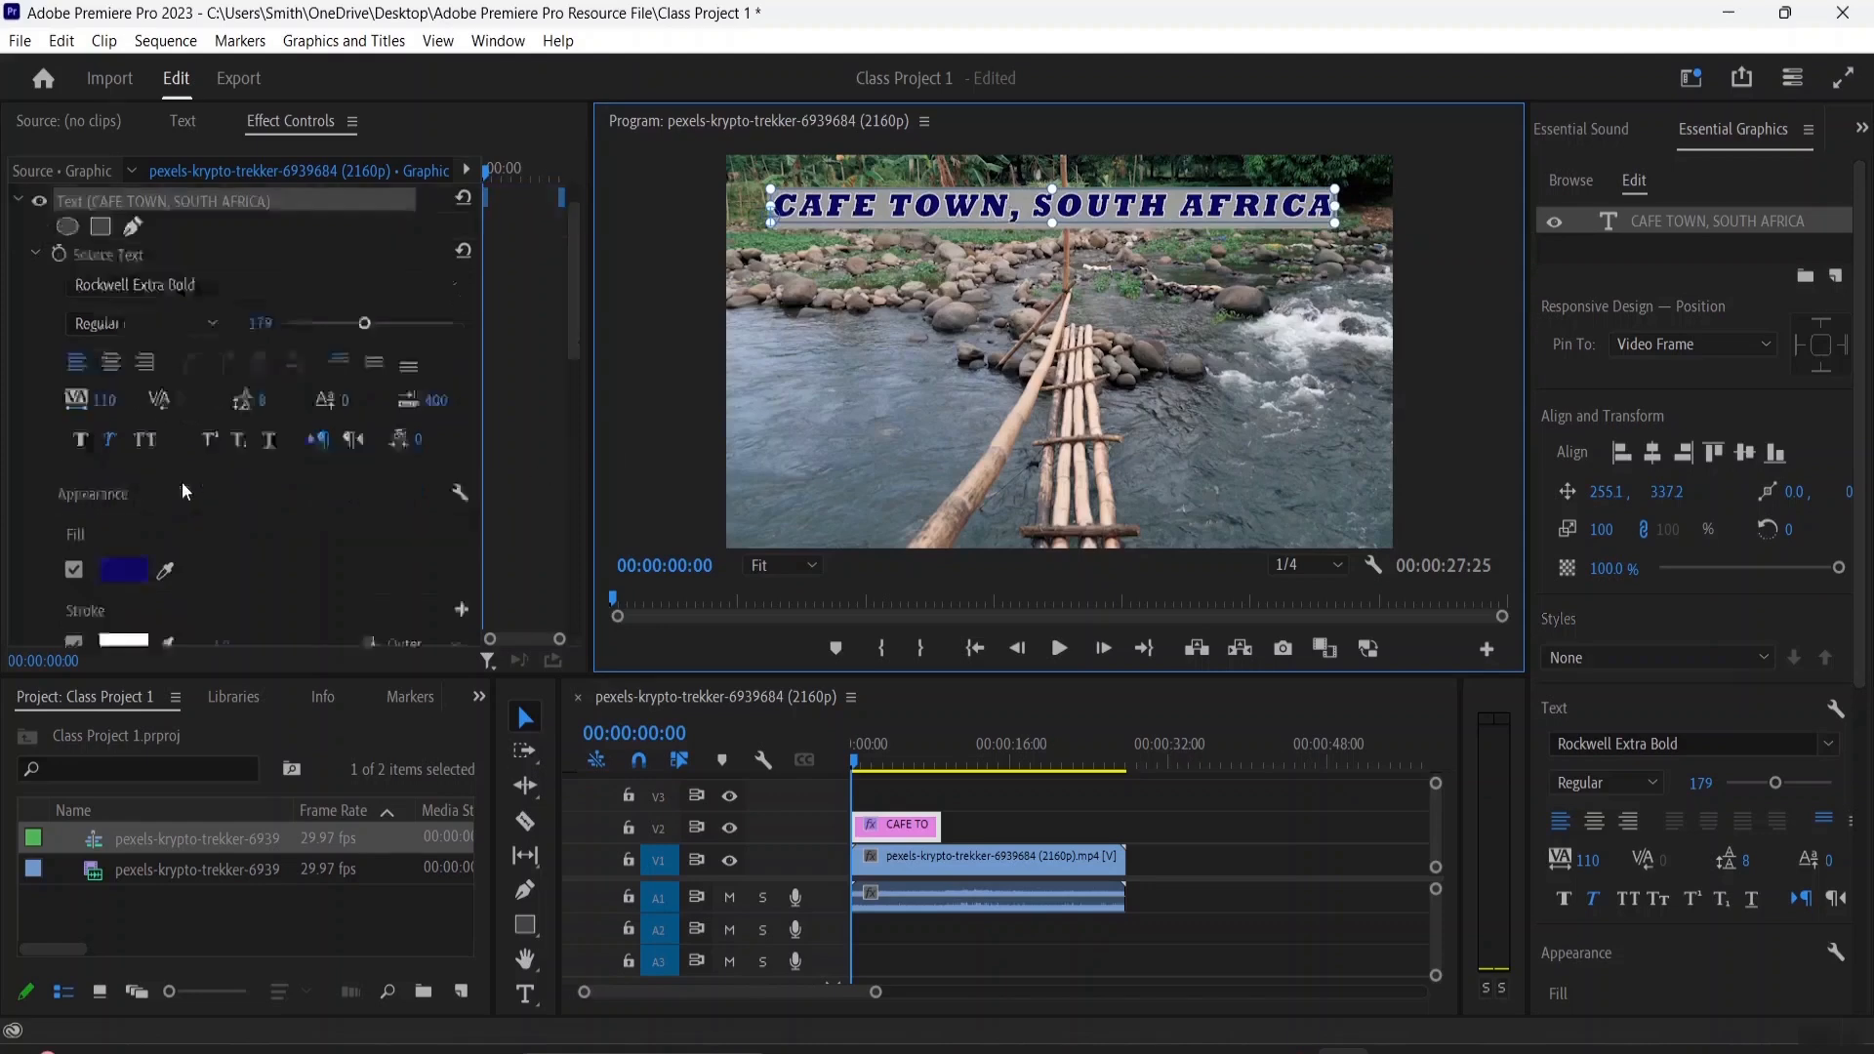
click(123, 518)
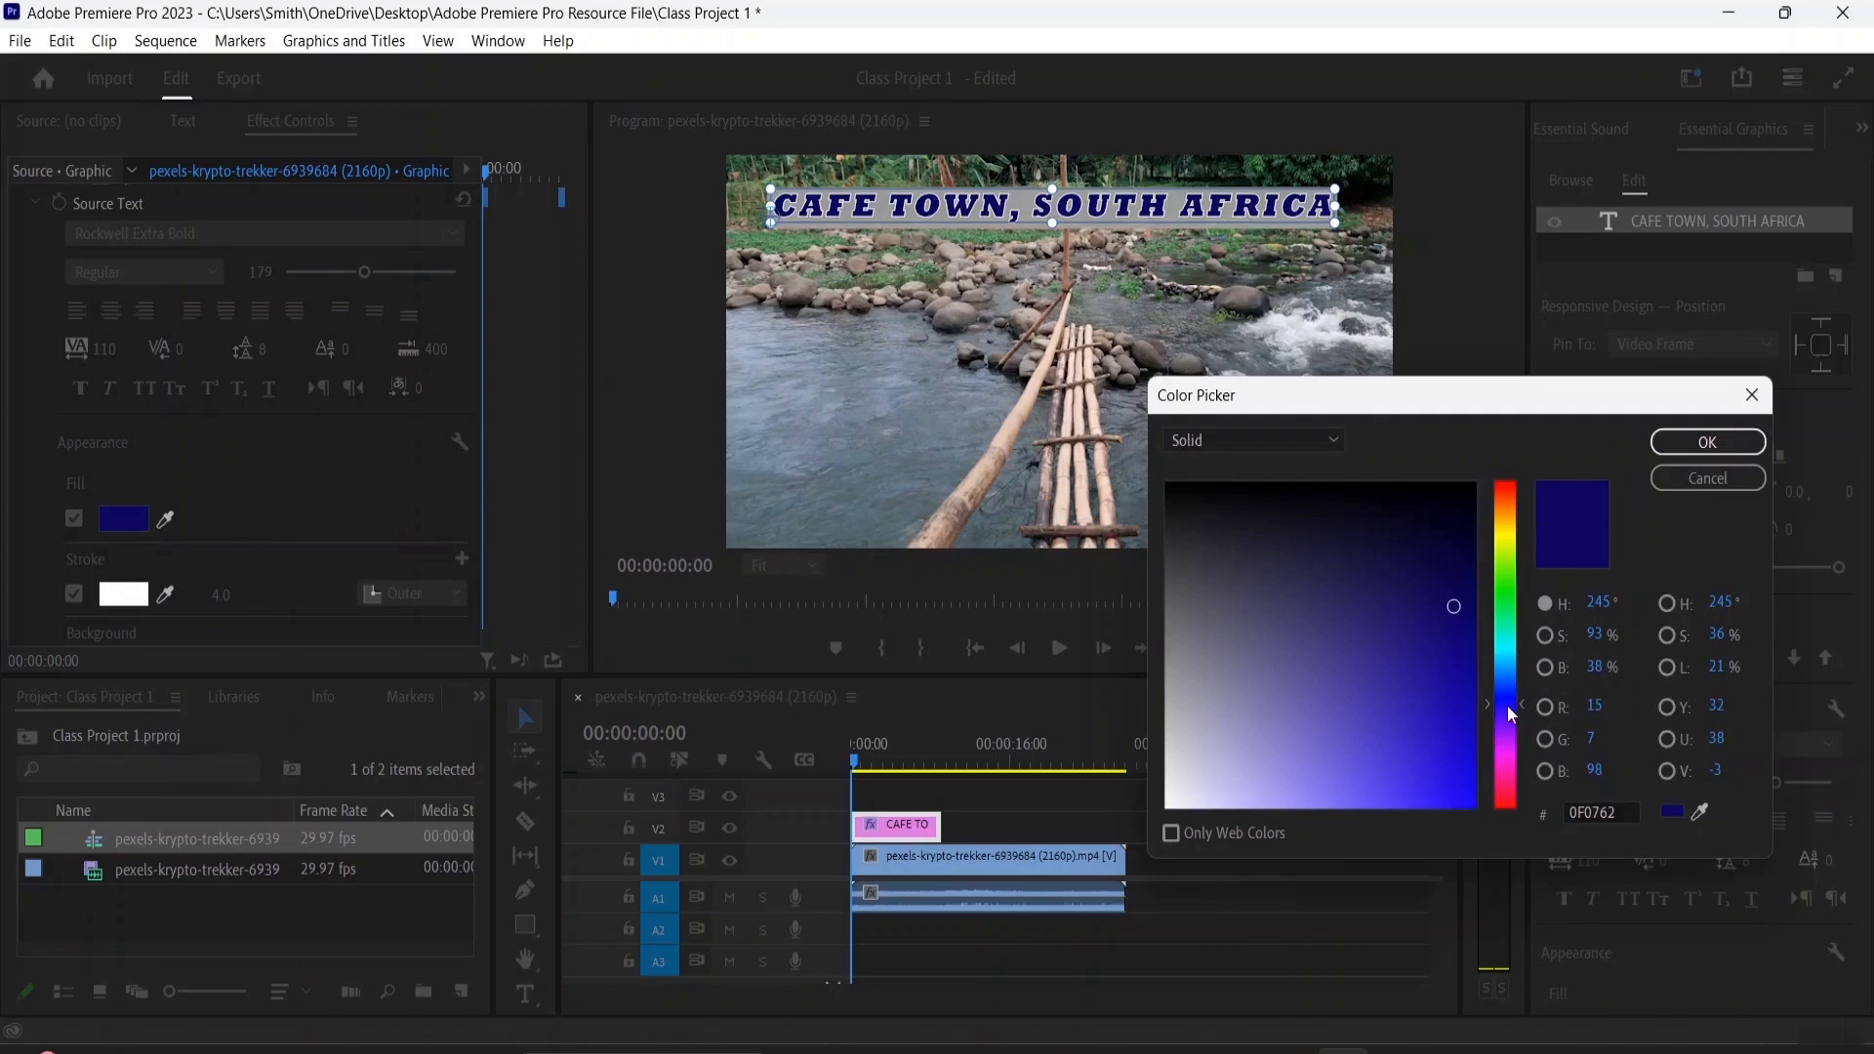
drag(1443, 605, 1332, 473)
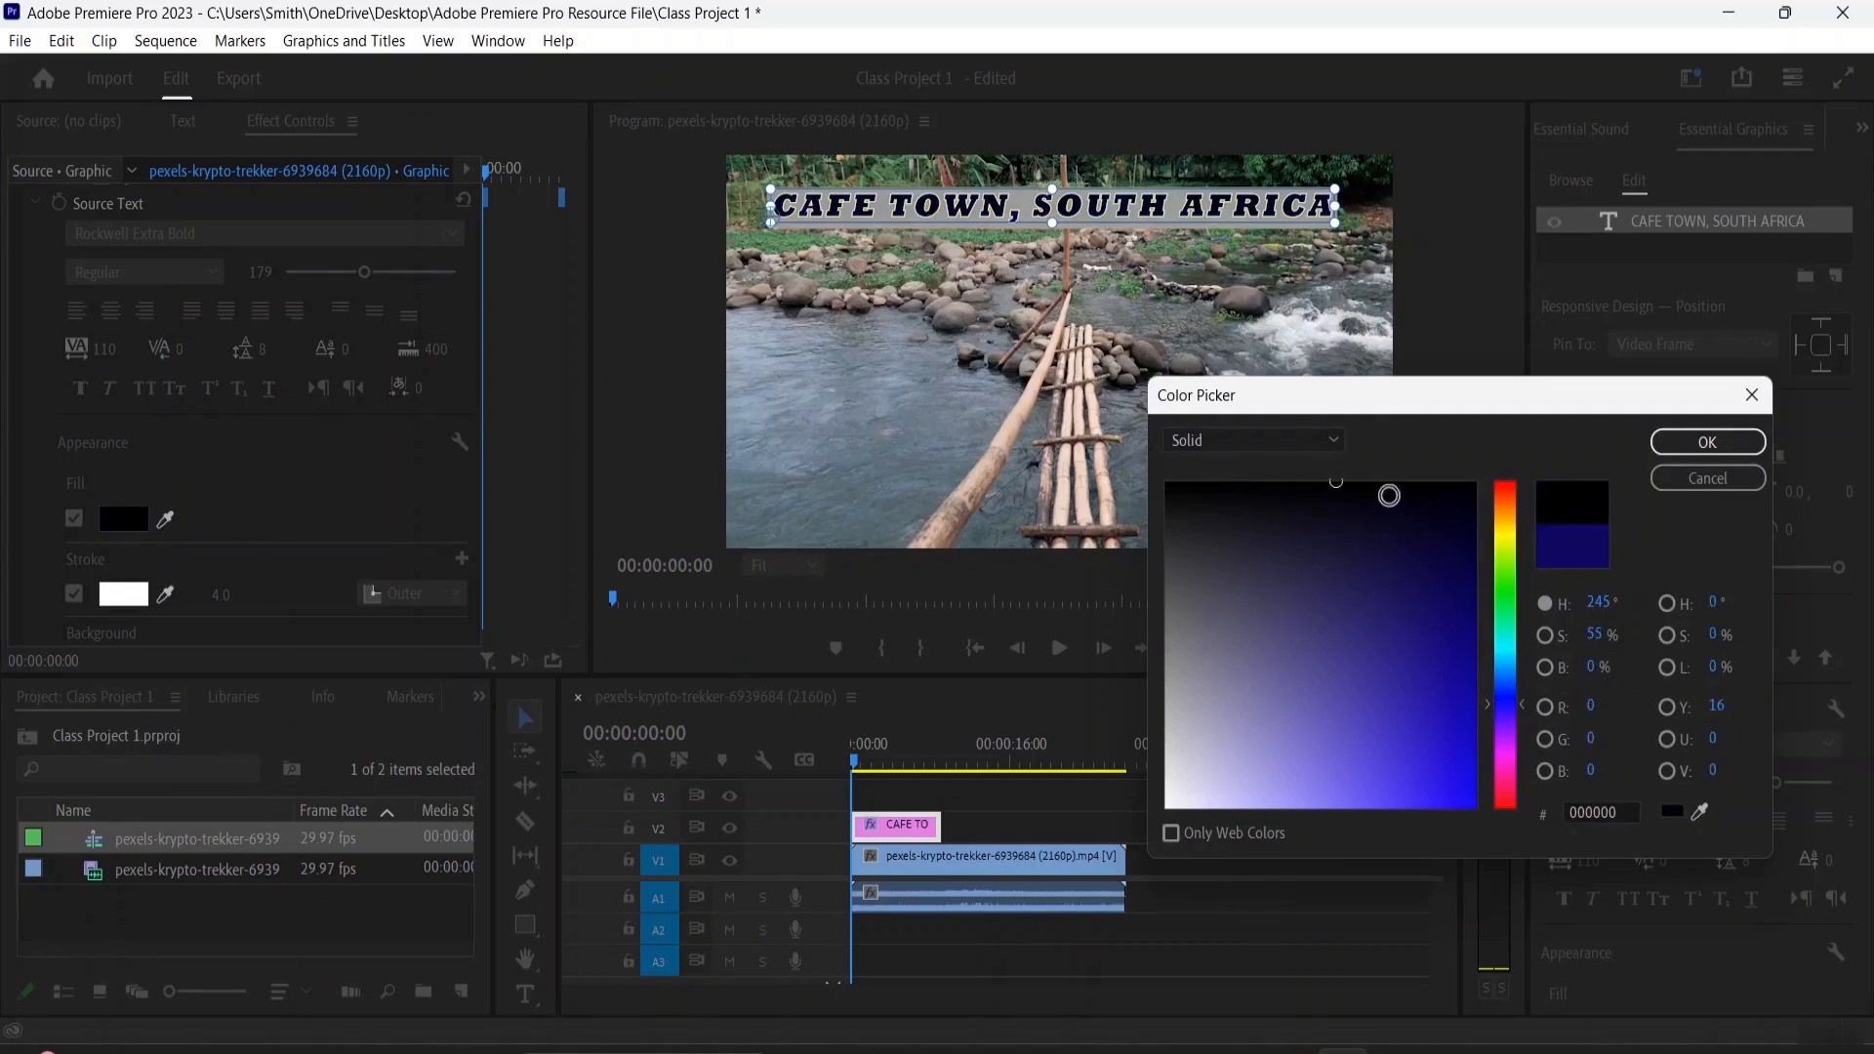
click(1707, 441)
Turn off the title's background and set its white outer stroke width to 8.0
scroll(346, 459, down, 5)
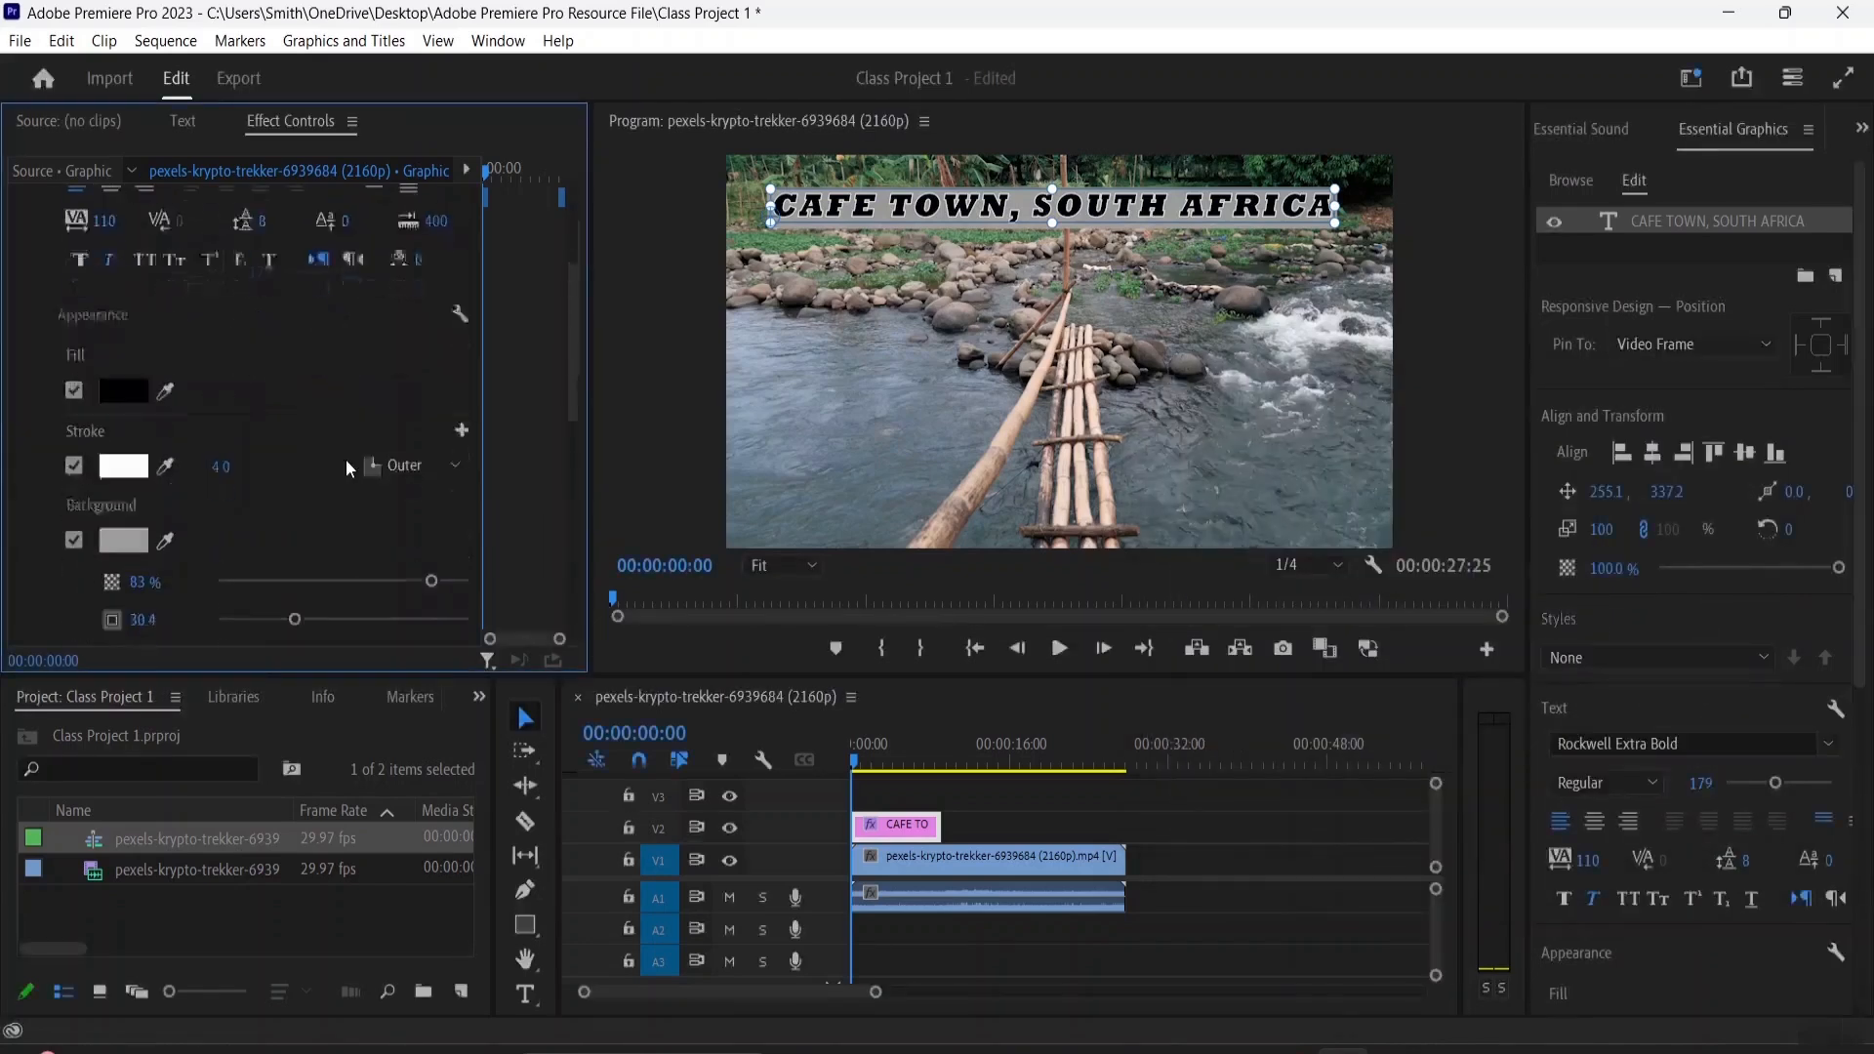
scroll(171, 496, down, 1)
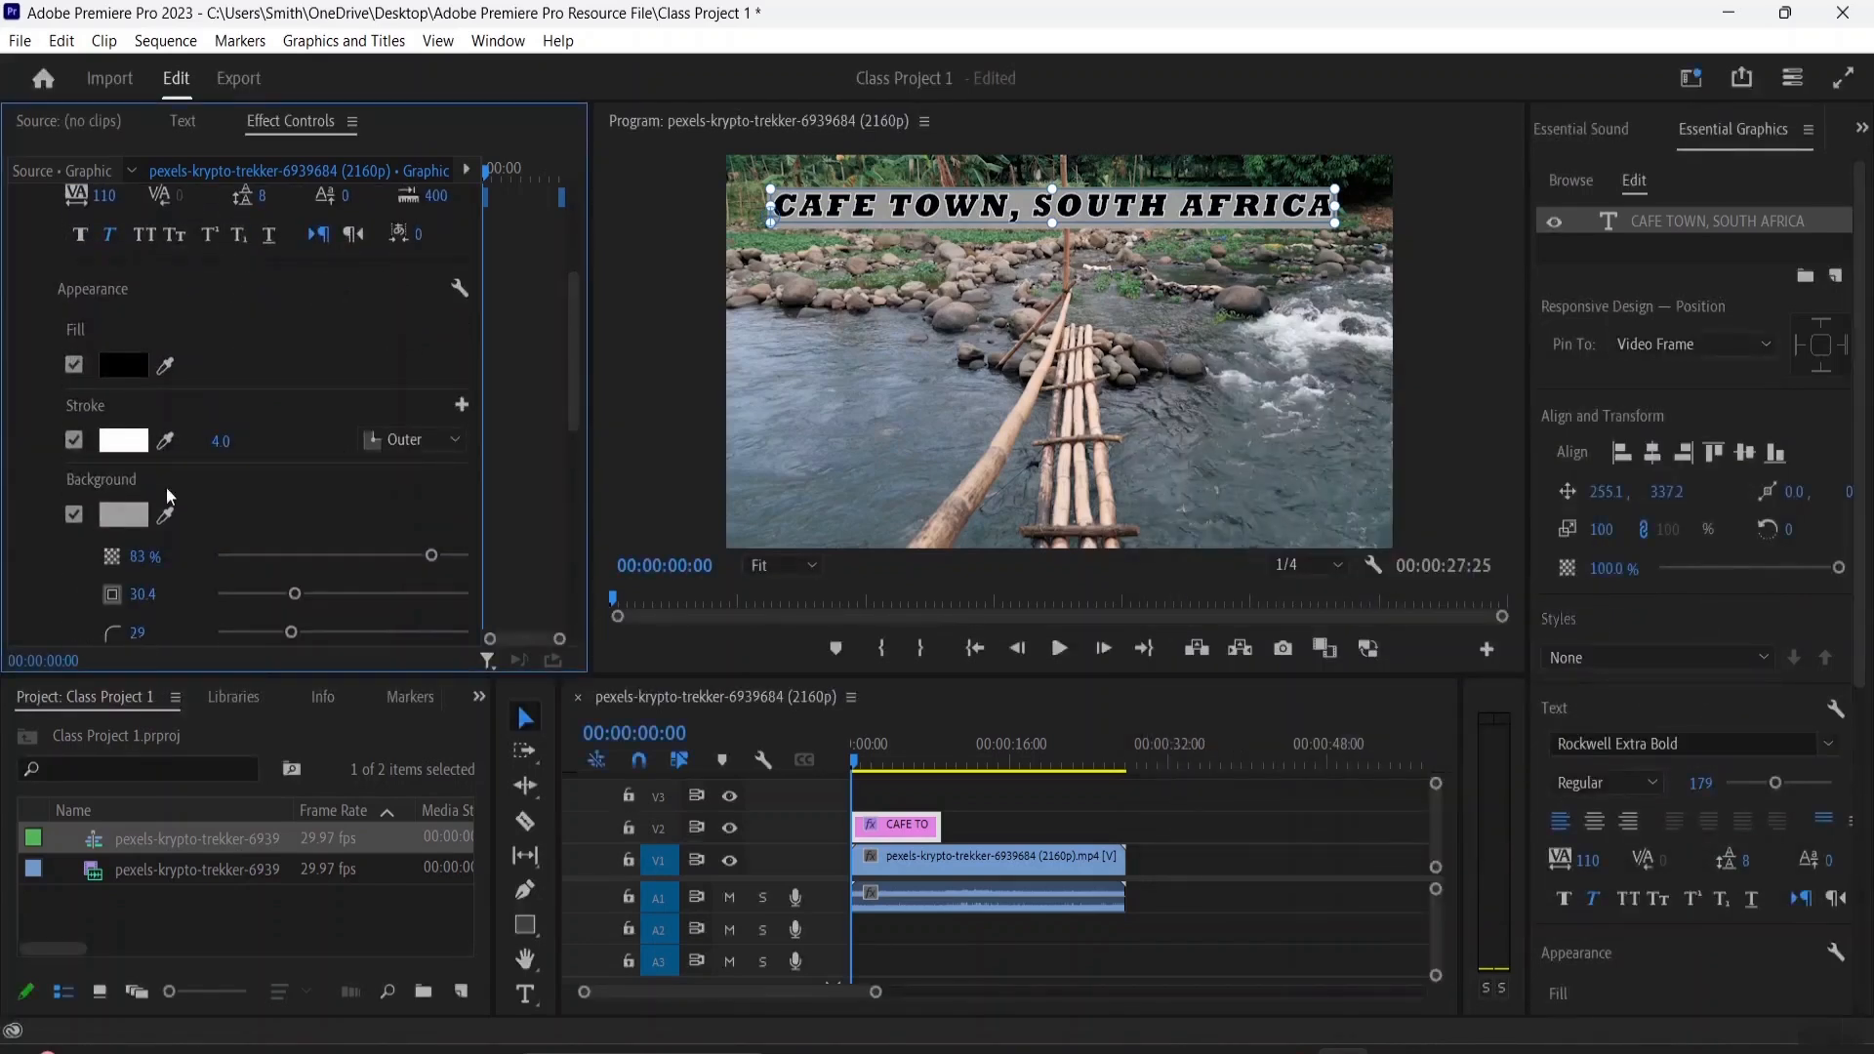
click(73, 514)
click(74, 440)
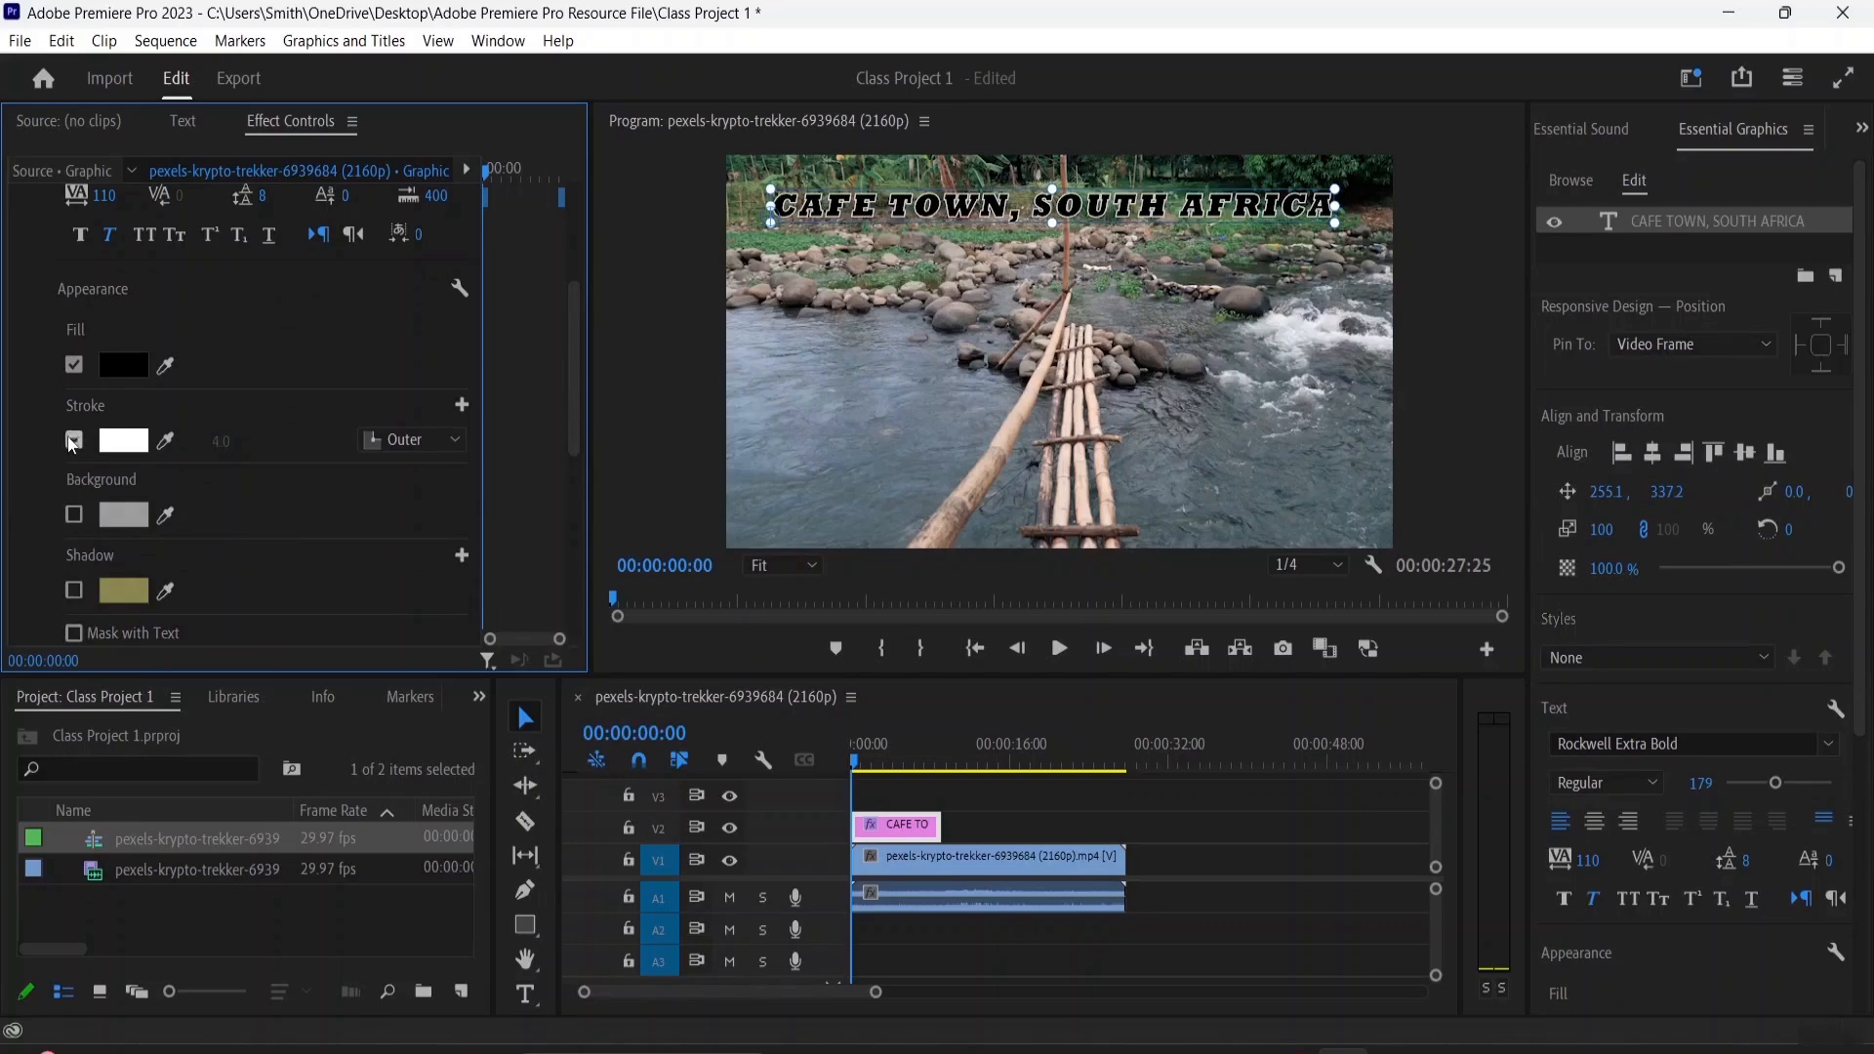
click(74, 441)
drag(221, 441, 250, 440)
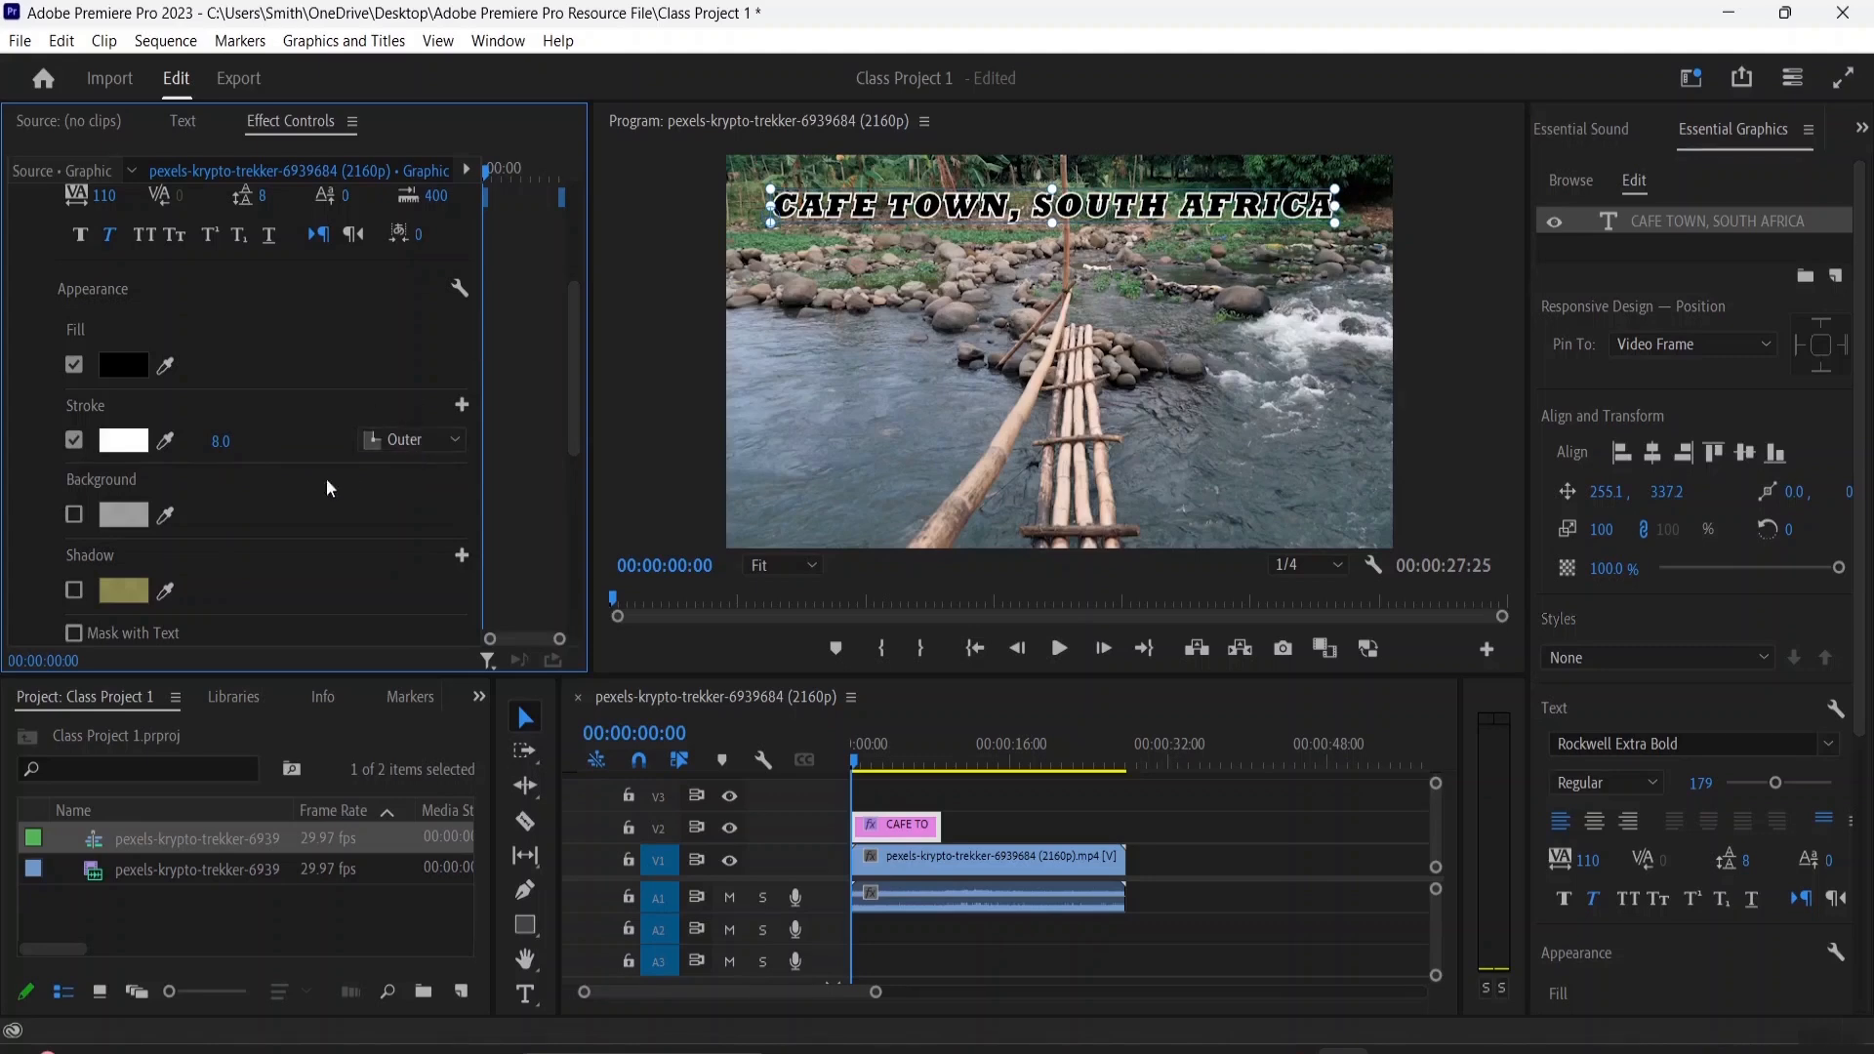
Turn on the title's shadow and colour it with a linear gradient from dark grey to white
scroll(252, 488, down, 2)
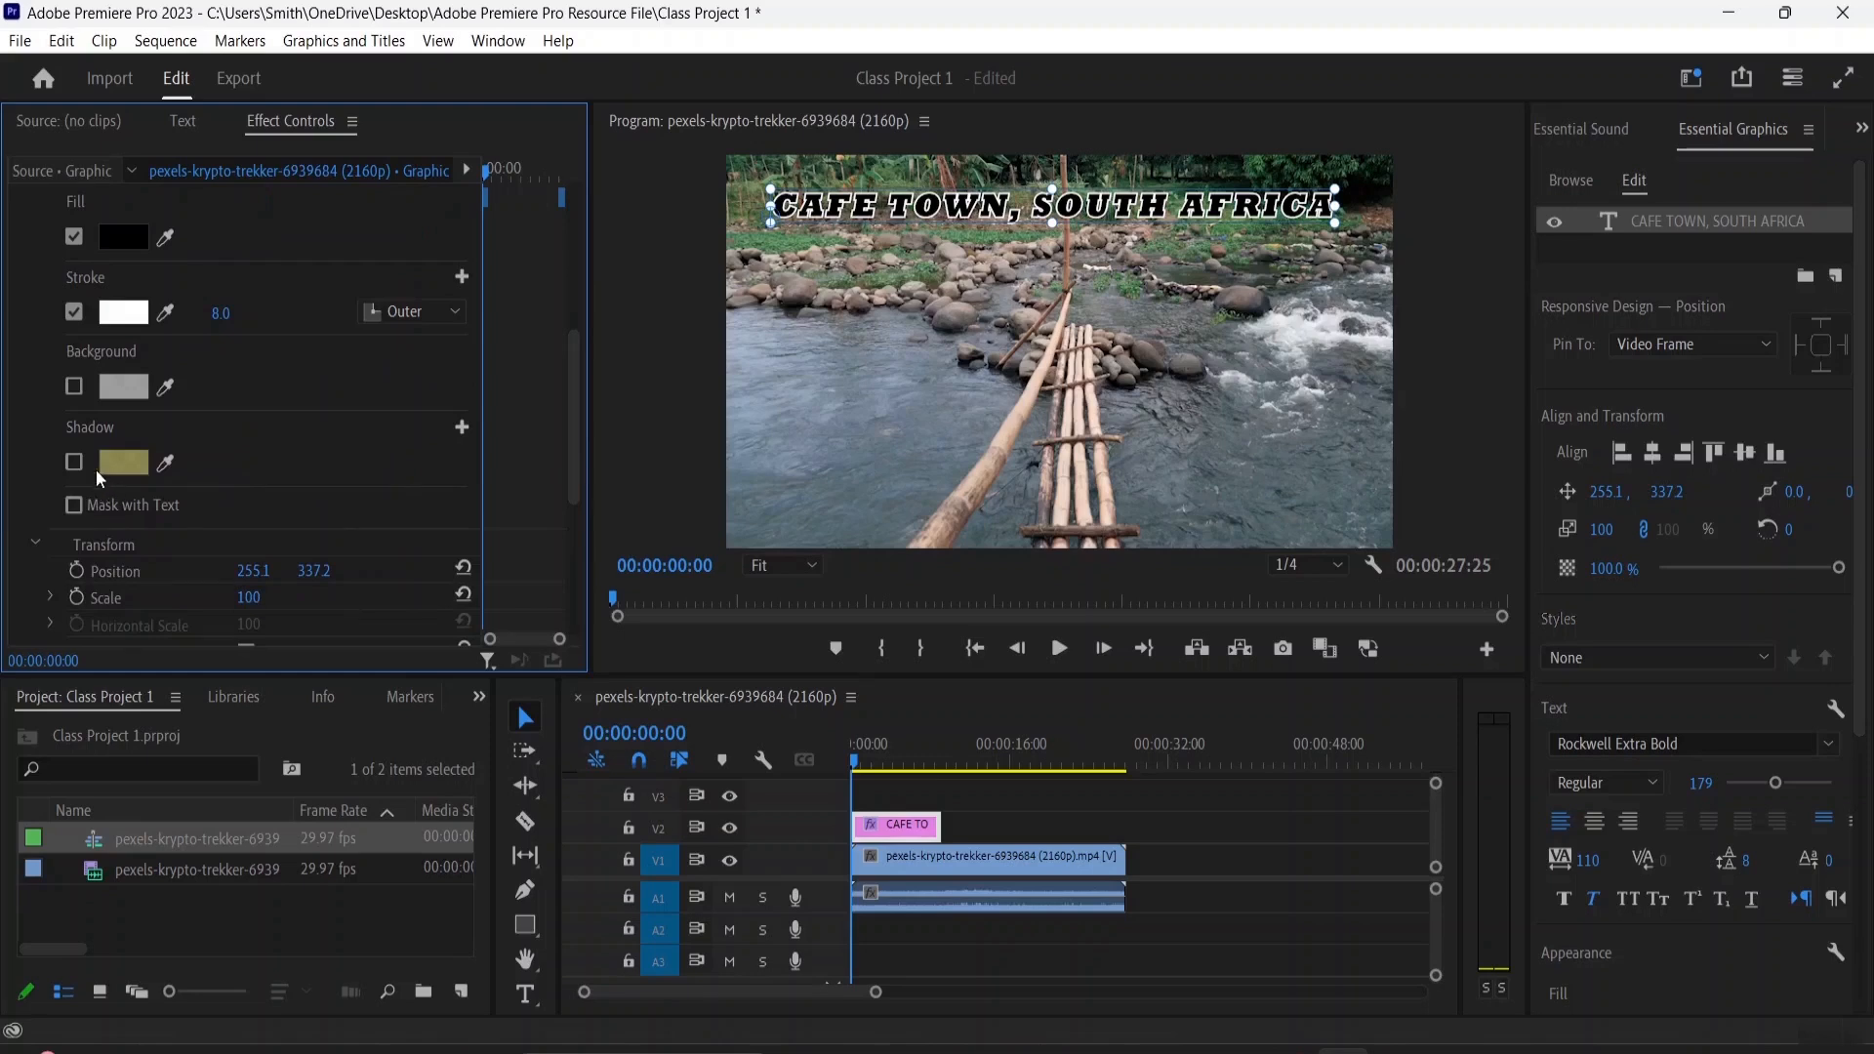
click(73, 462)
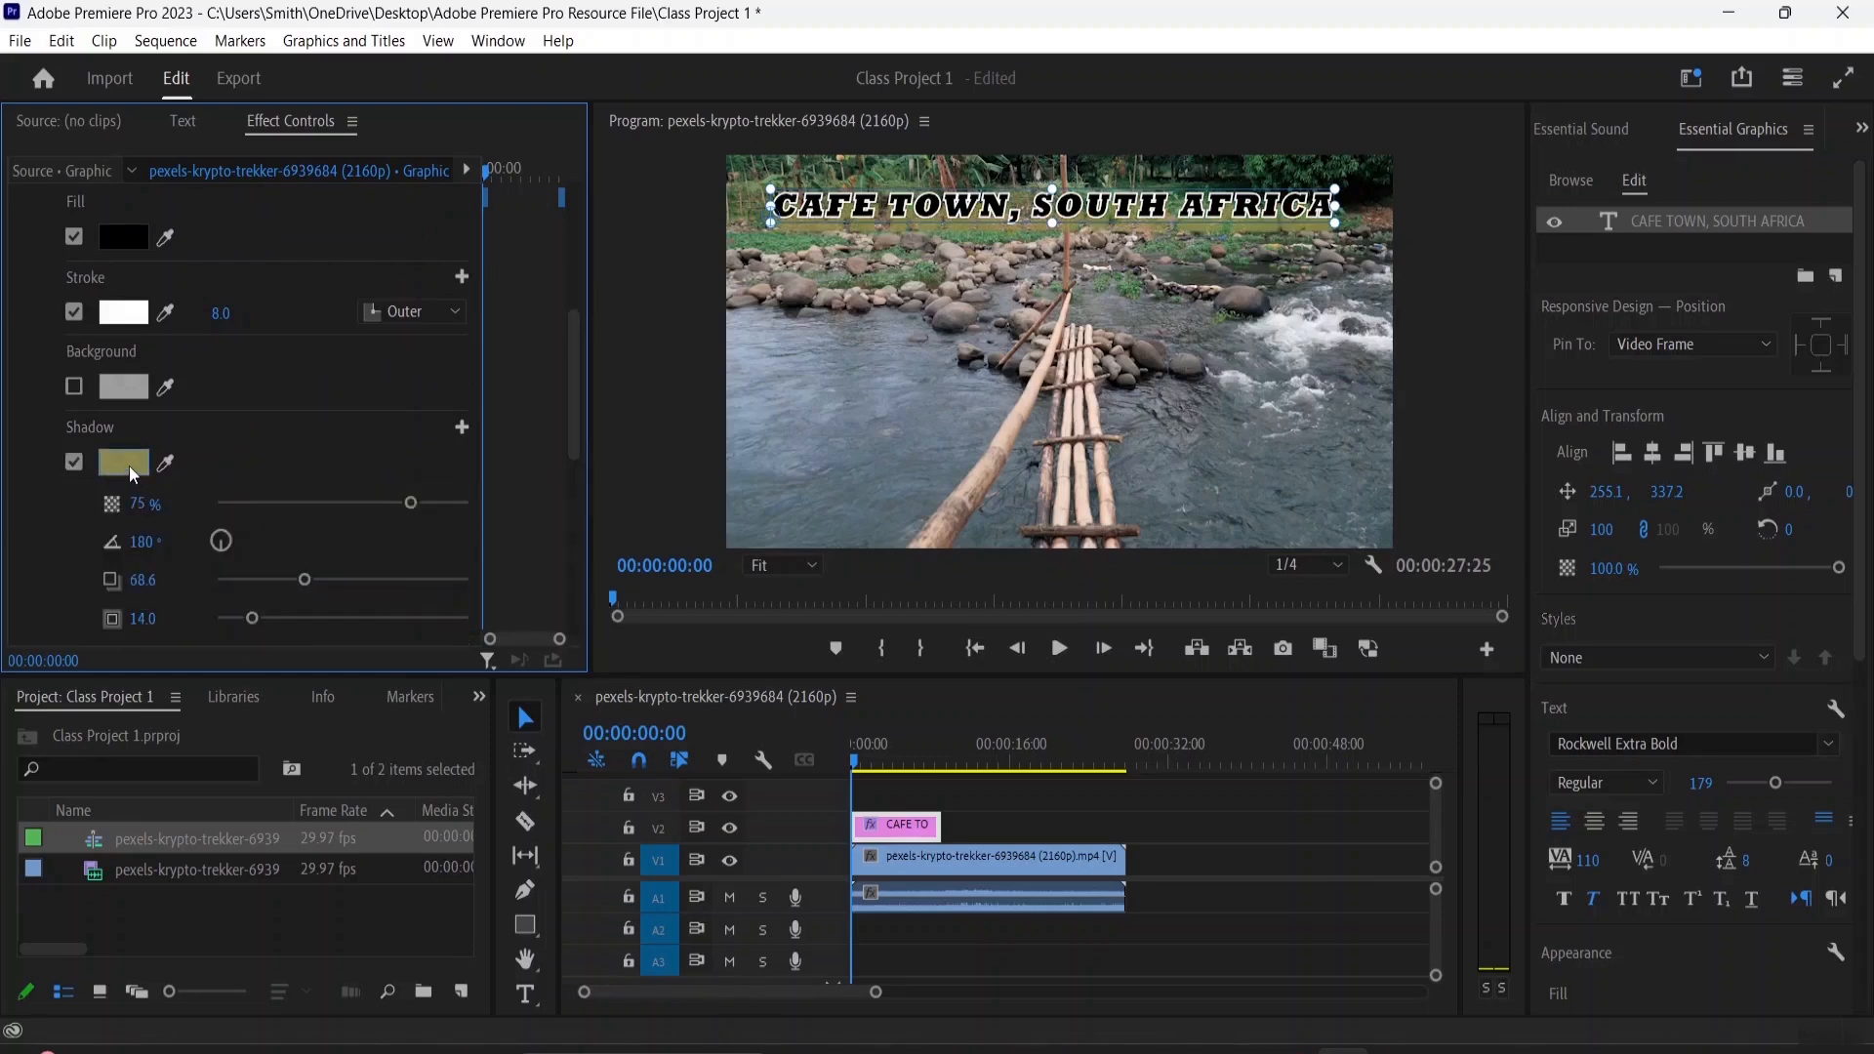
click(134, 476)
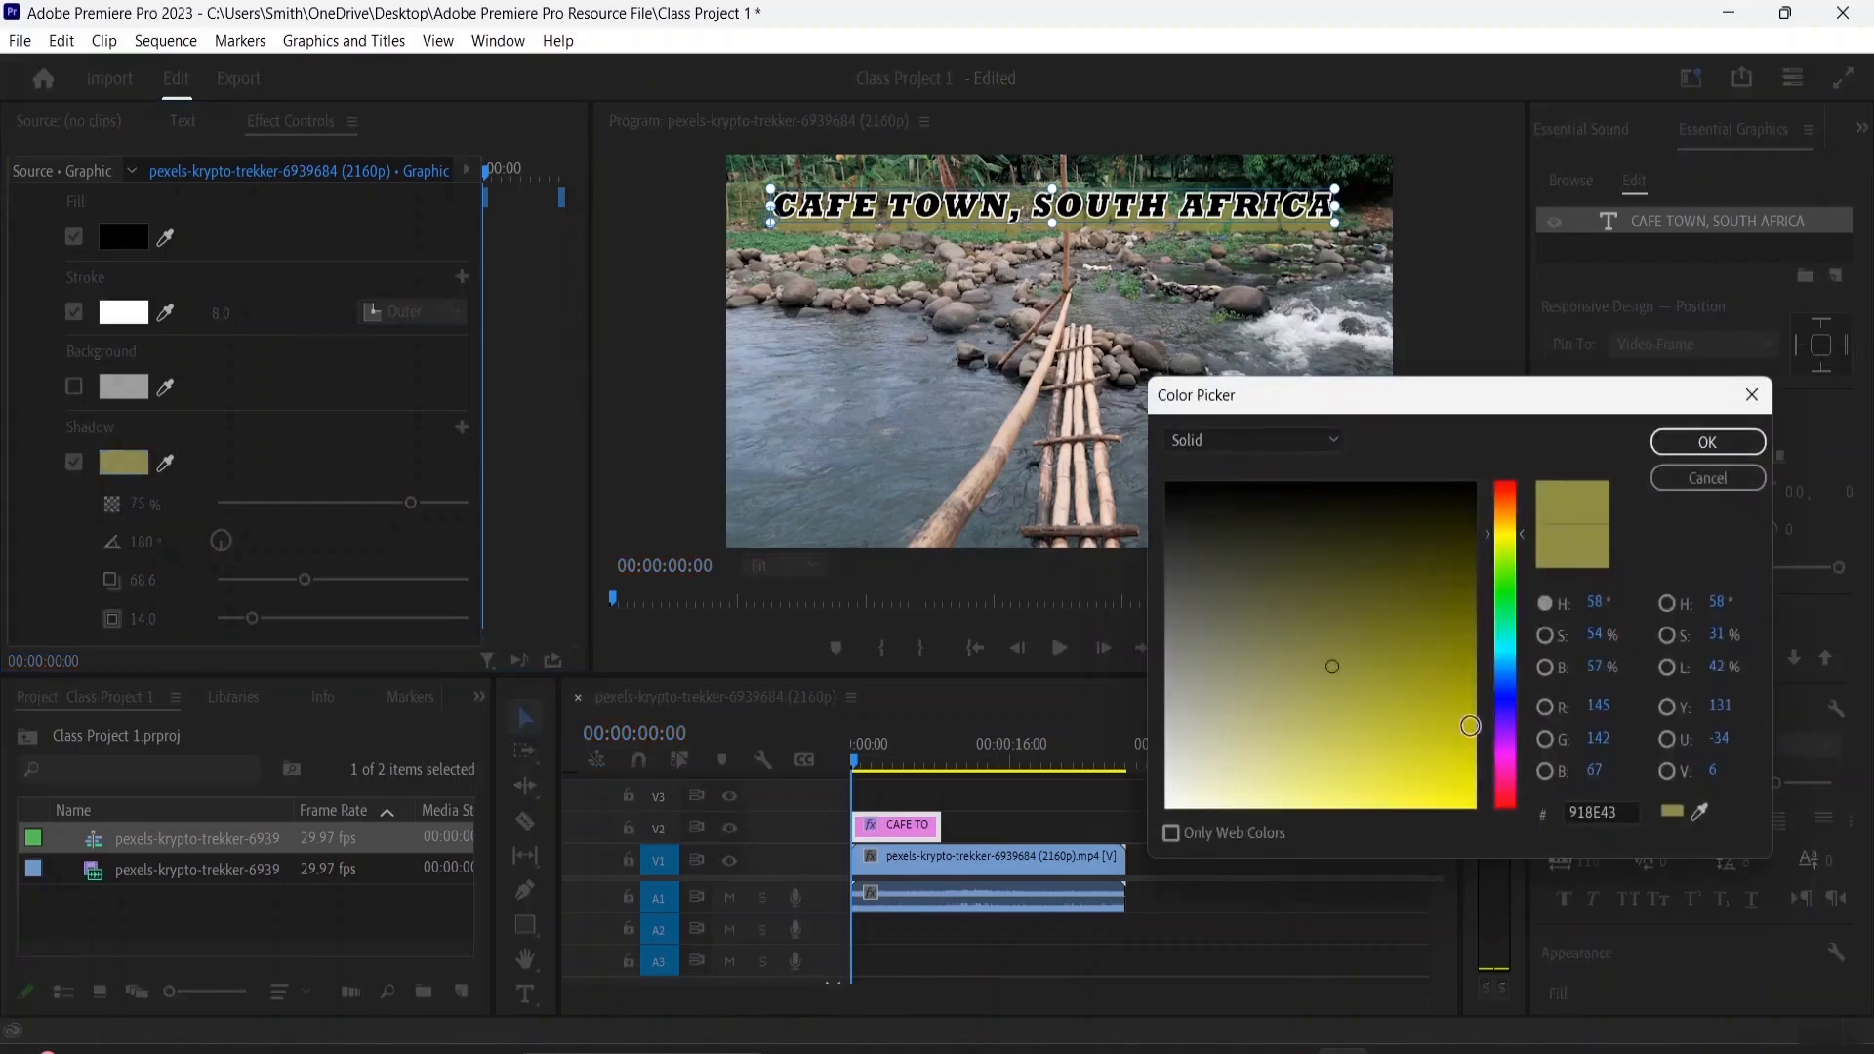
drag(1309, 657, 1118, 529)
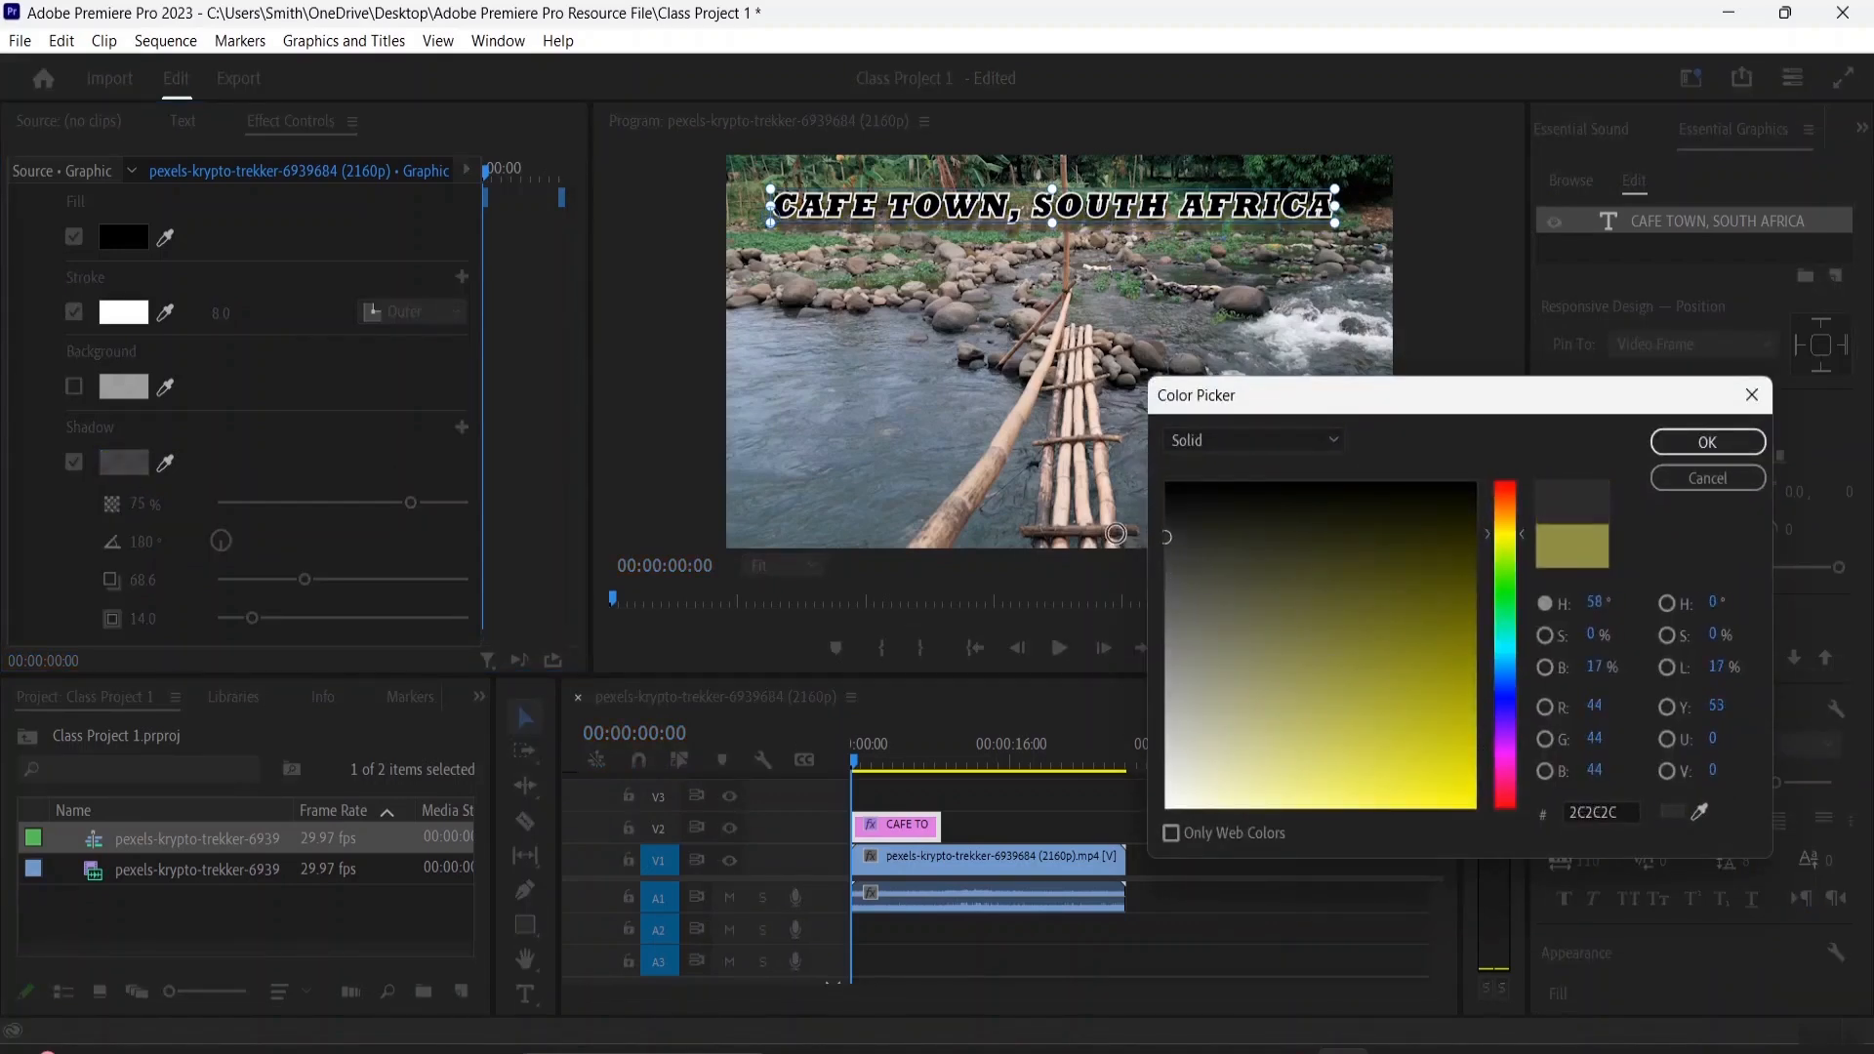
click(1313, 445)
click(1274, 496)
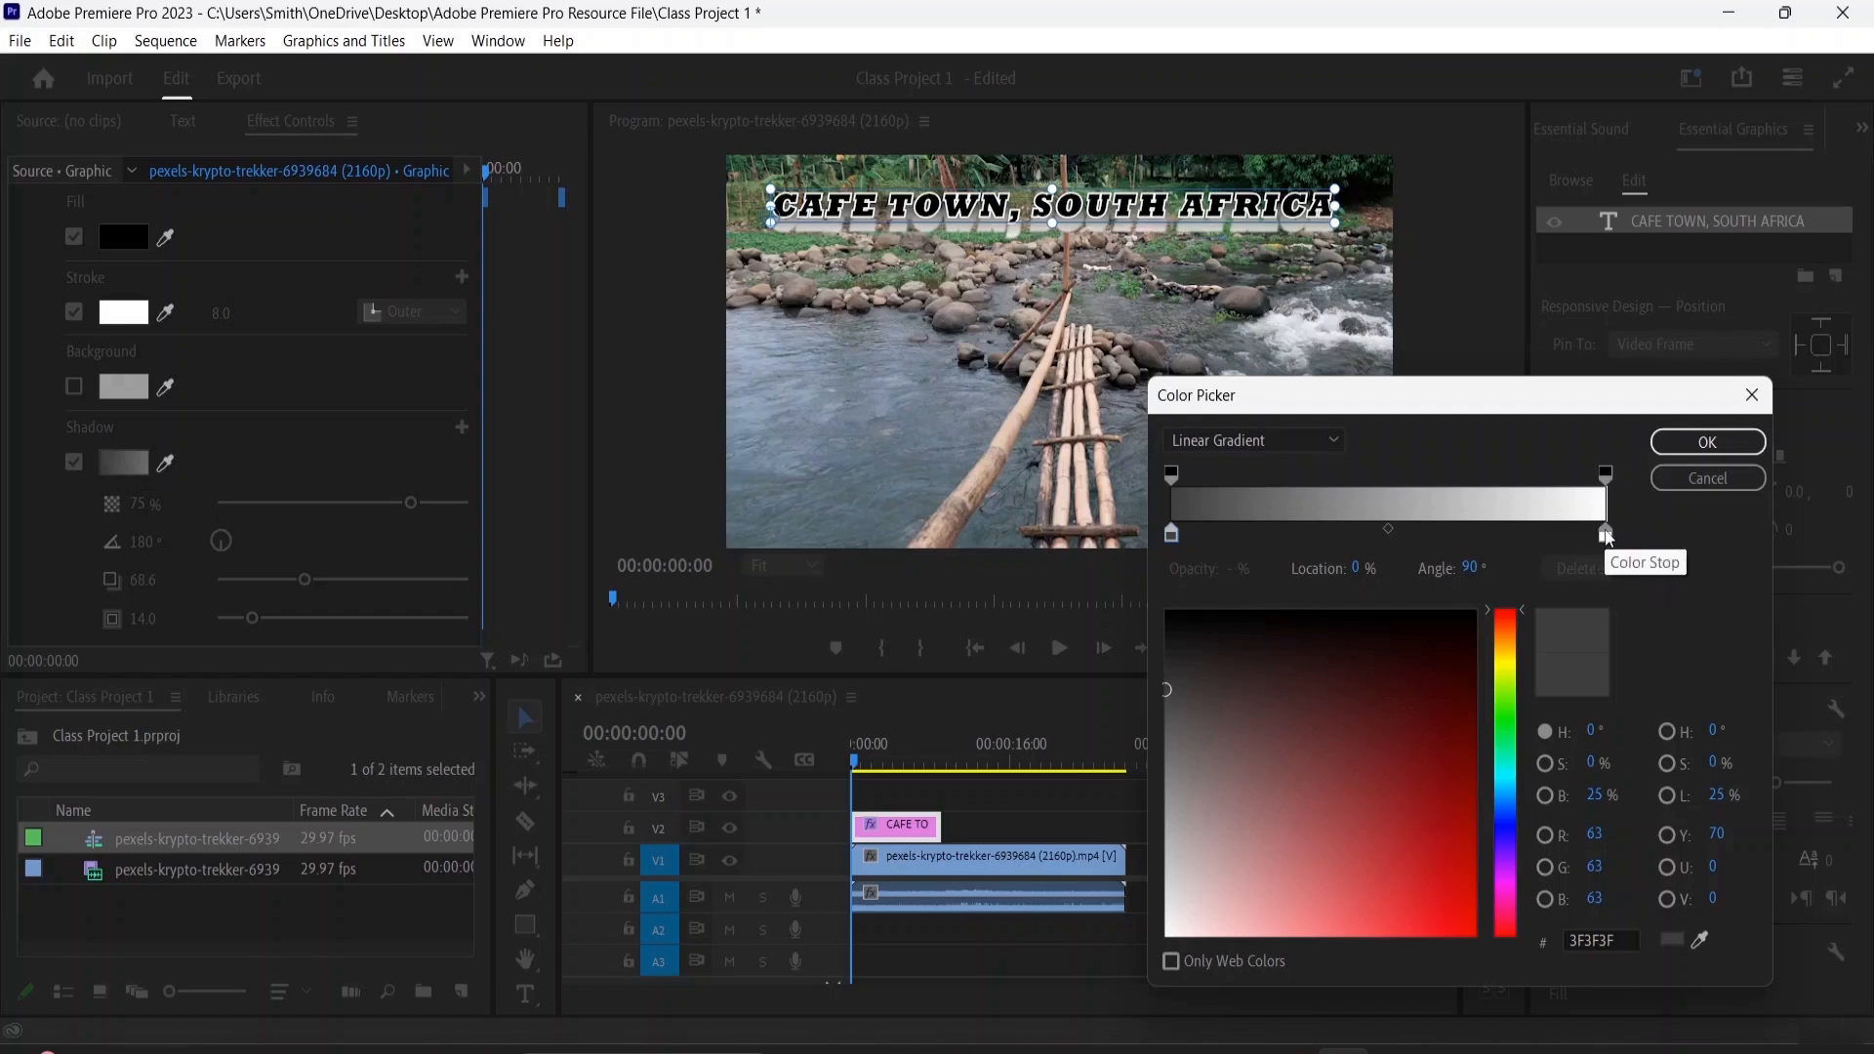
Set the angle of the shadow's linear gradient to -42° and apply the colour
click(1470, 568)
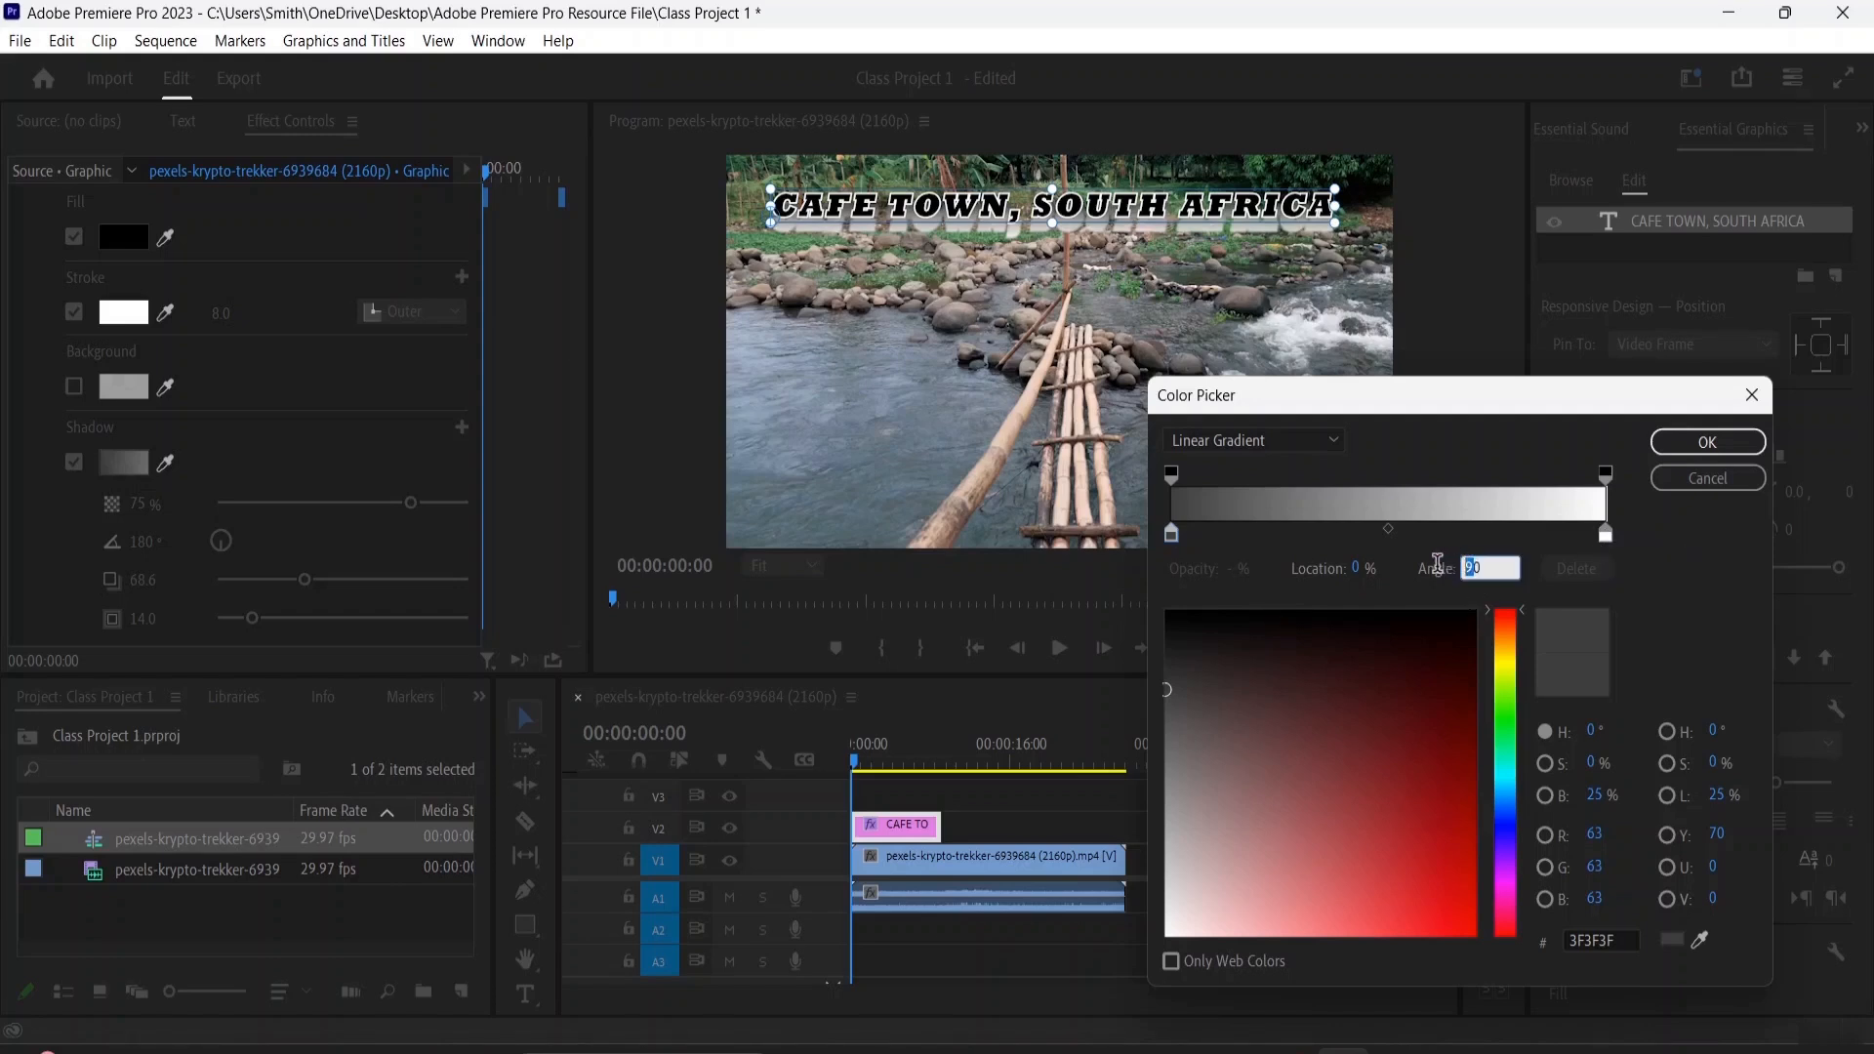
click(1526, 575)
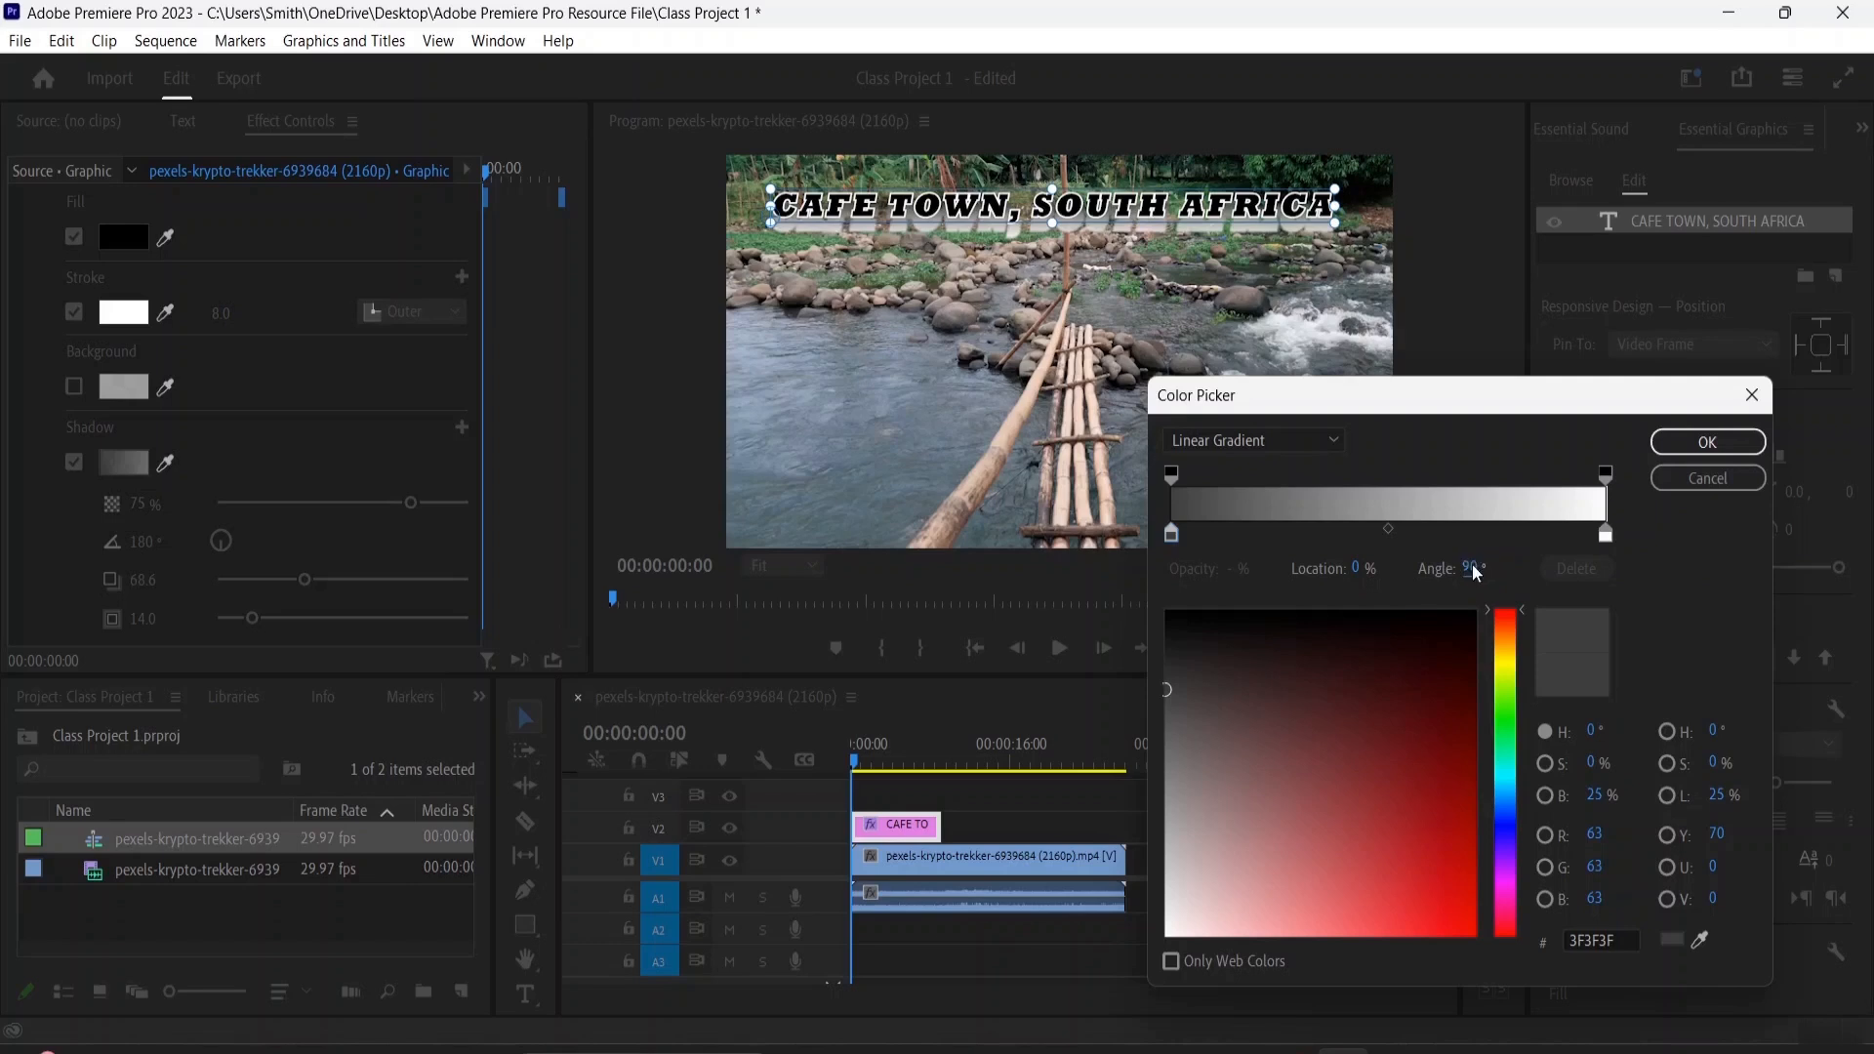
drag(1472, 569, 1313, 569)
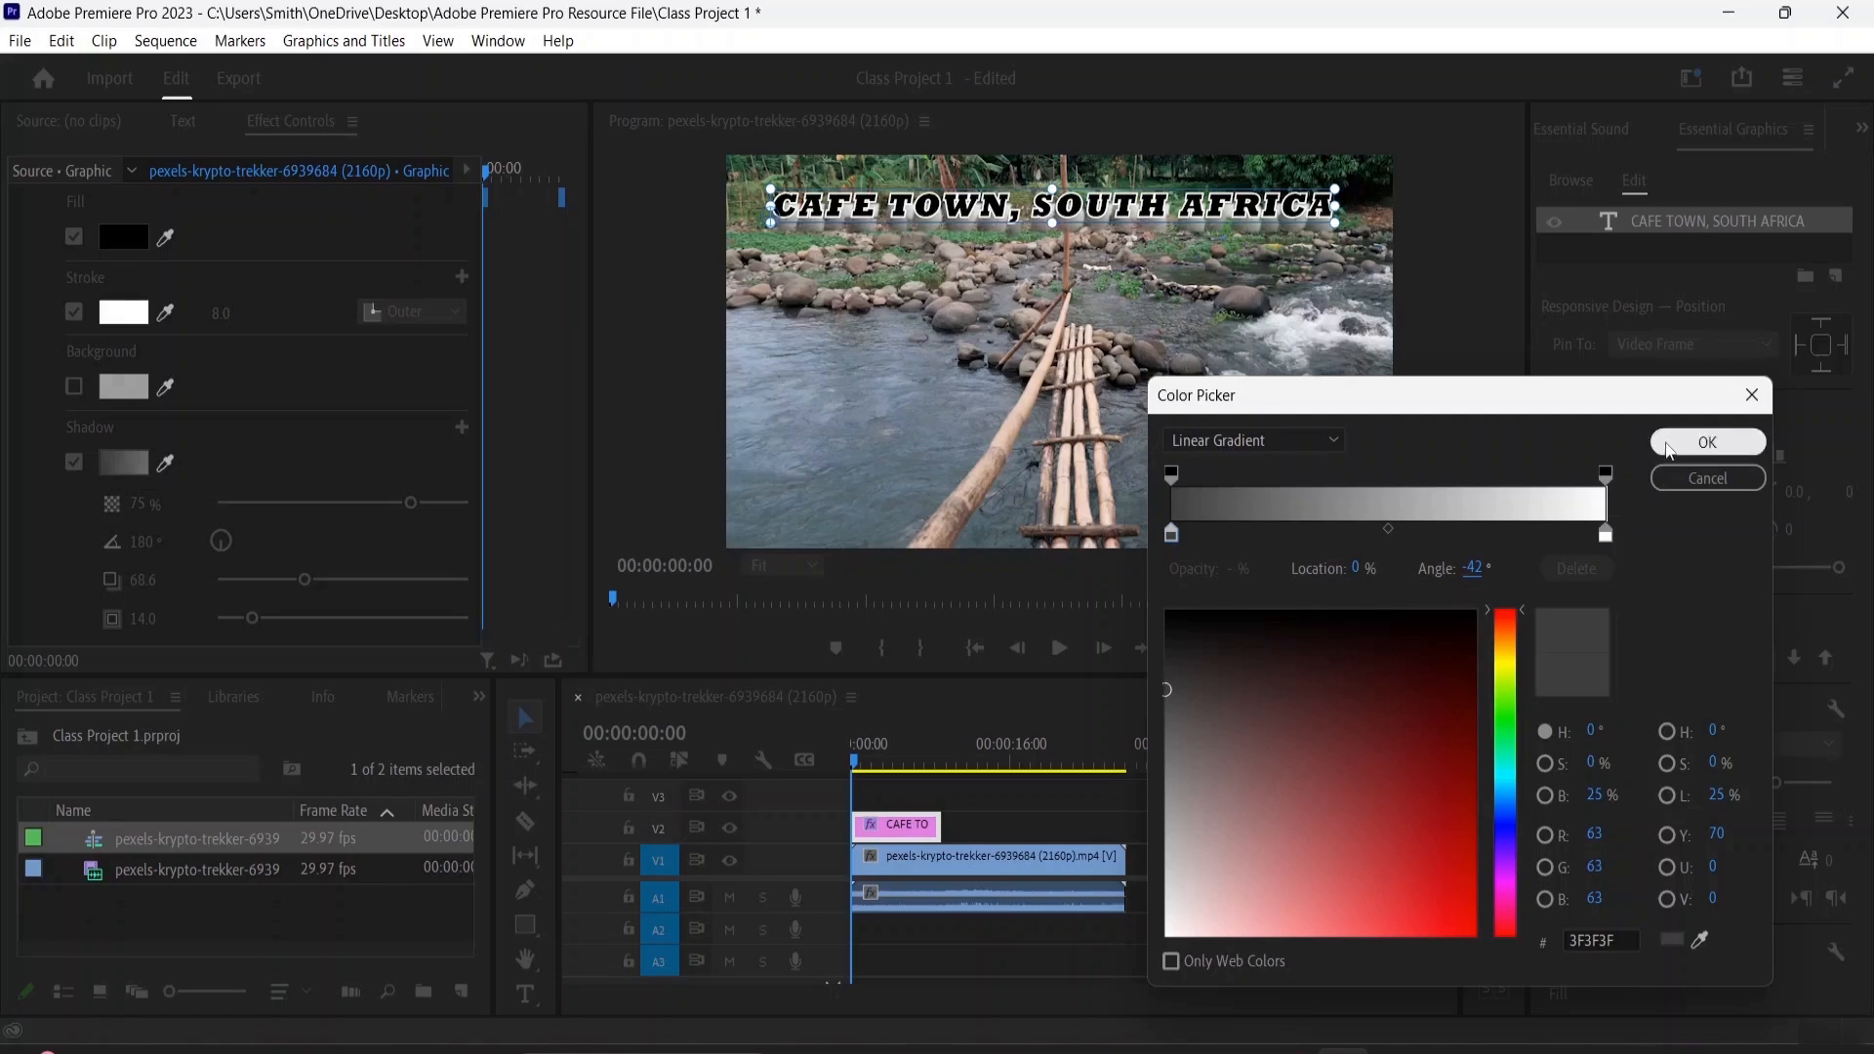
click(1671, 448)
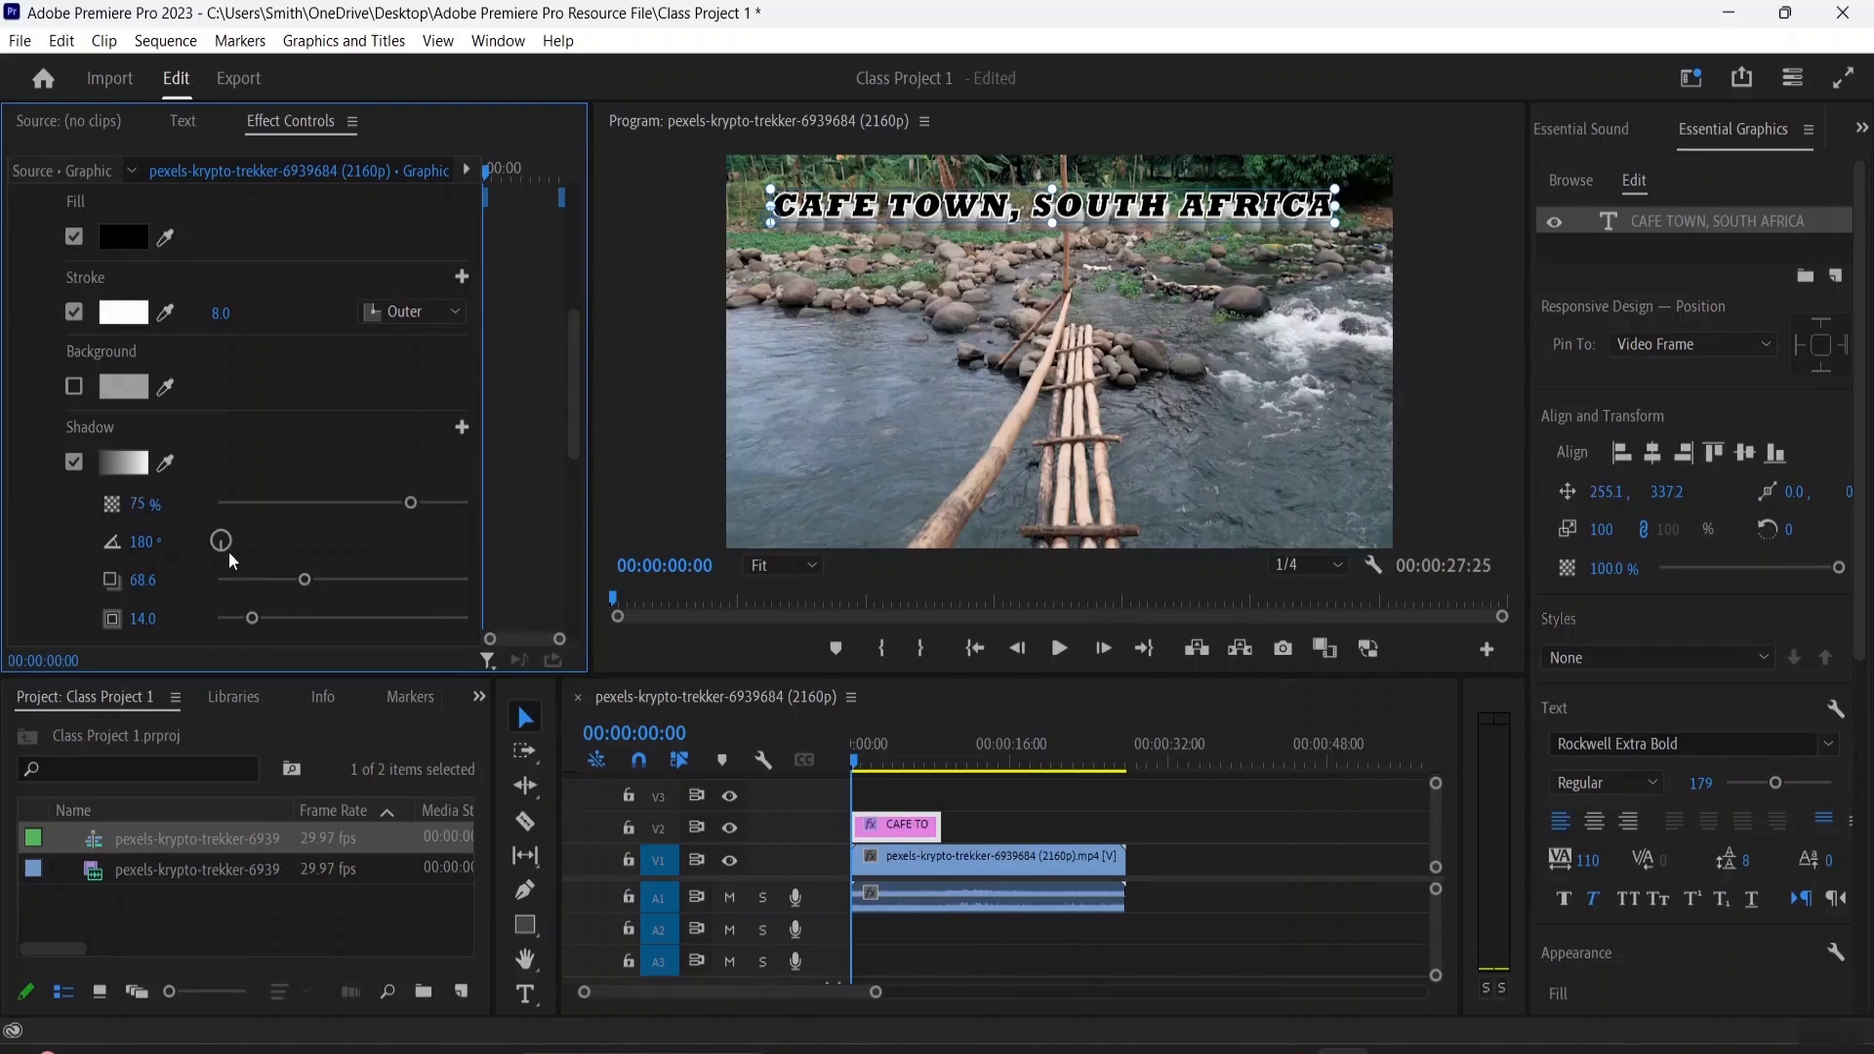
Set the title shadow's opacity to 47% and its angle to 299°
drag(224, 552, 208, 531)
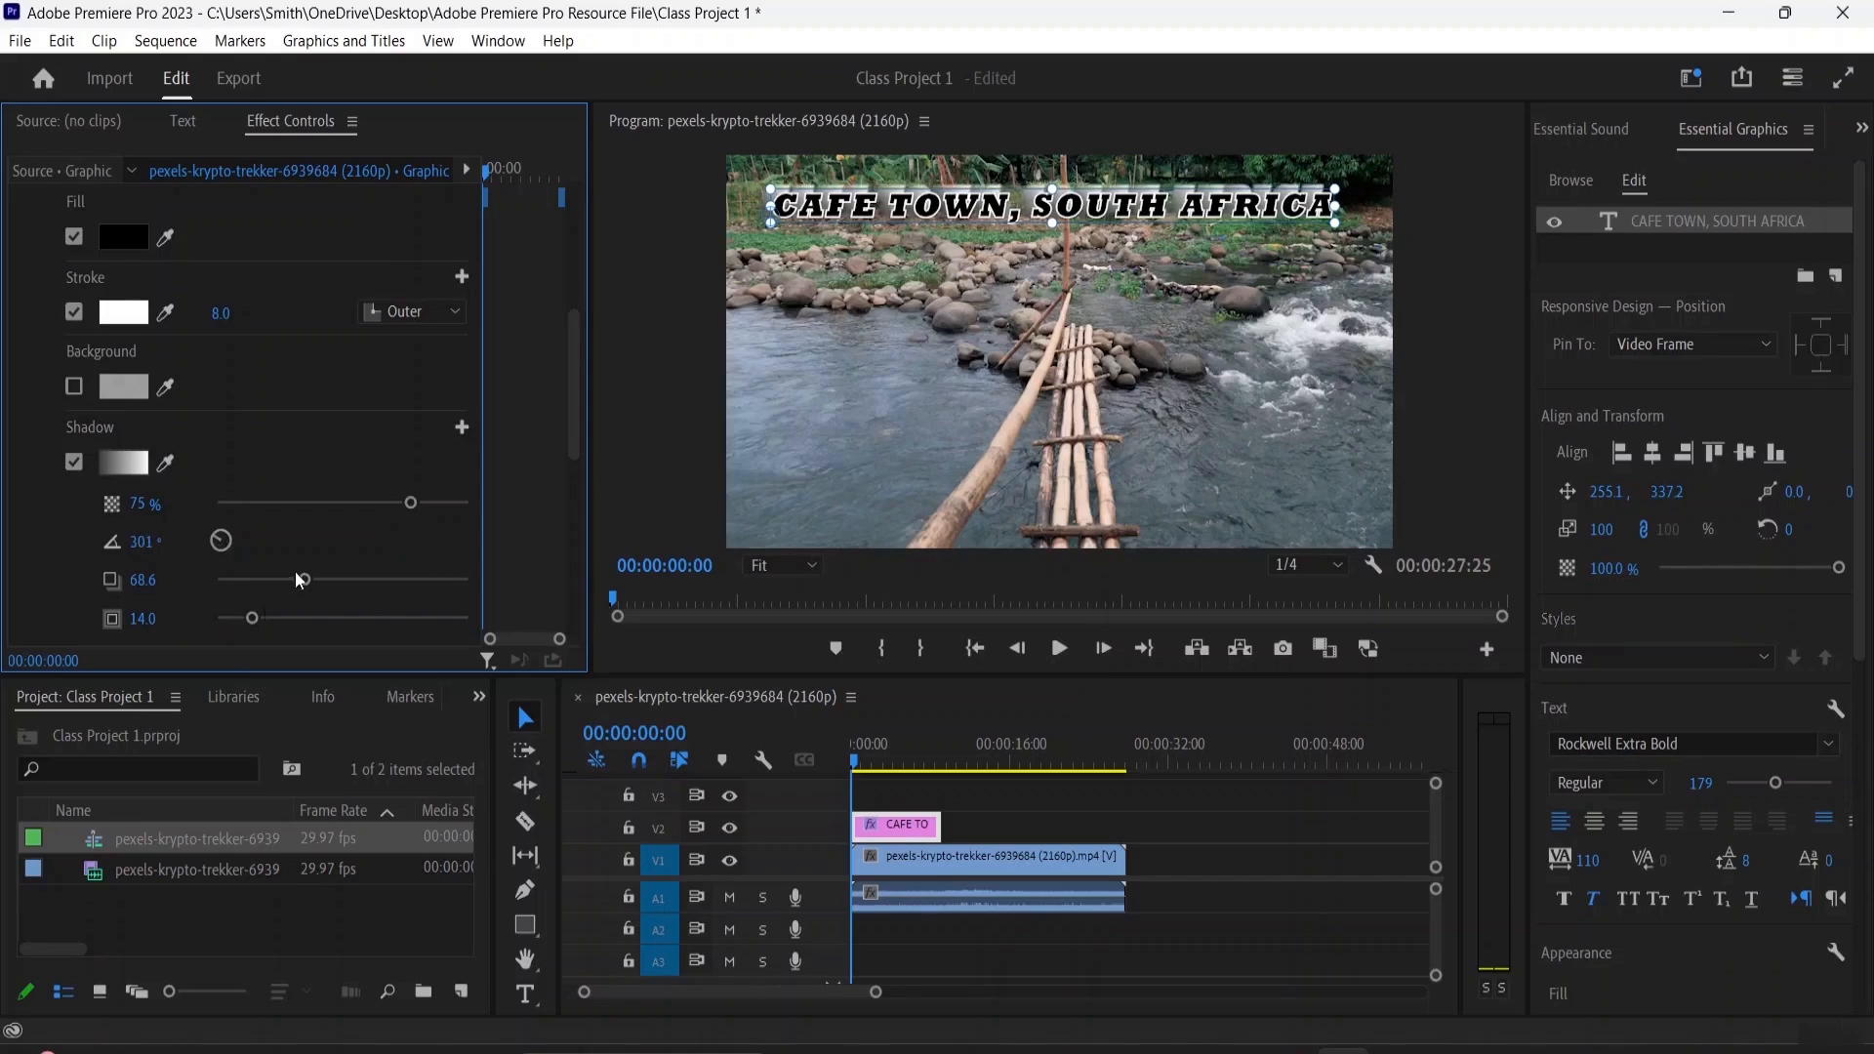
drag(381, 500, 338, 511)
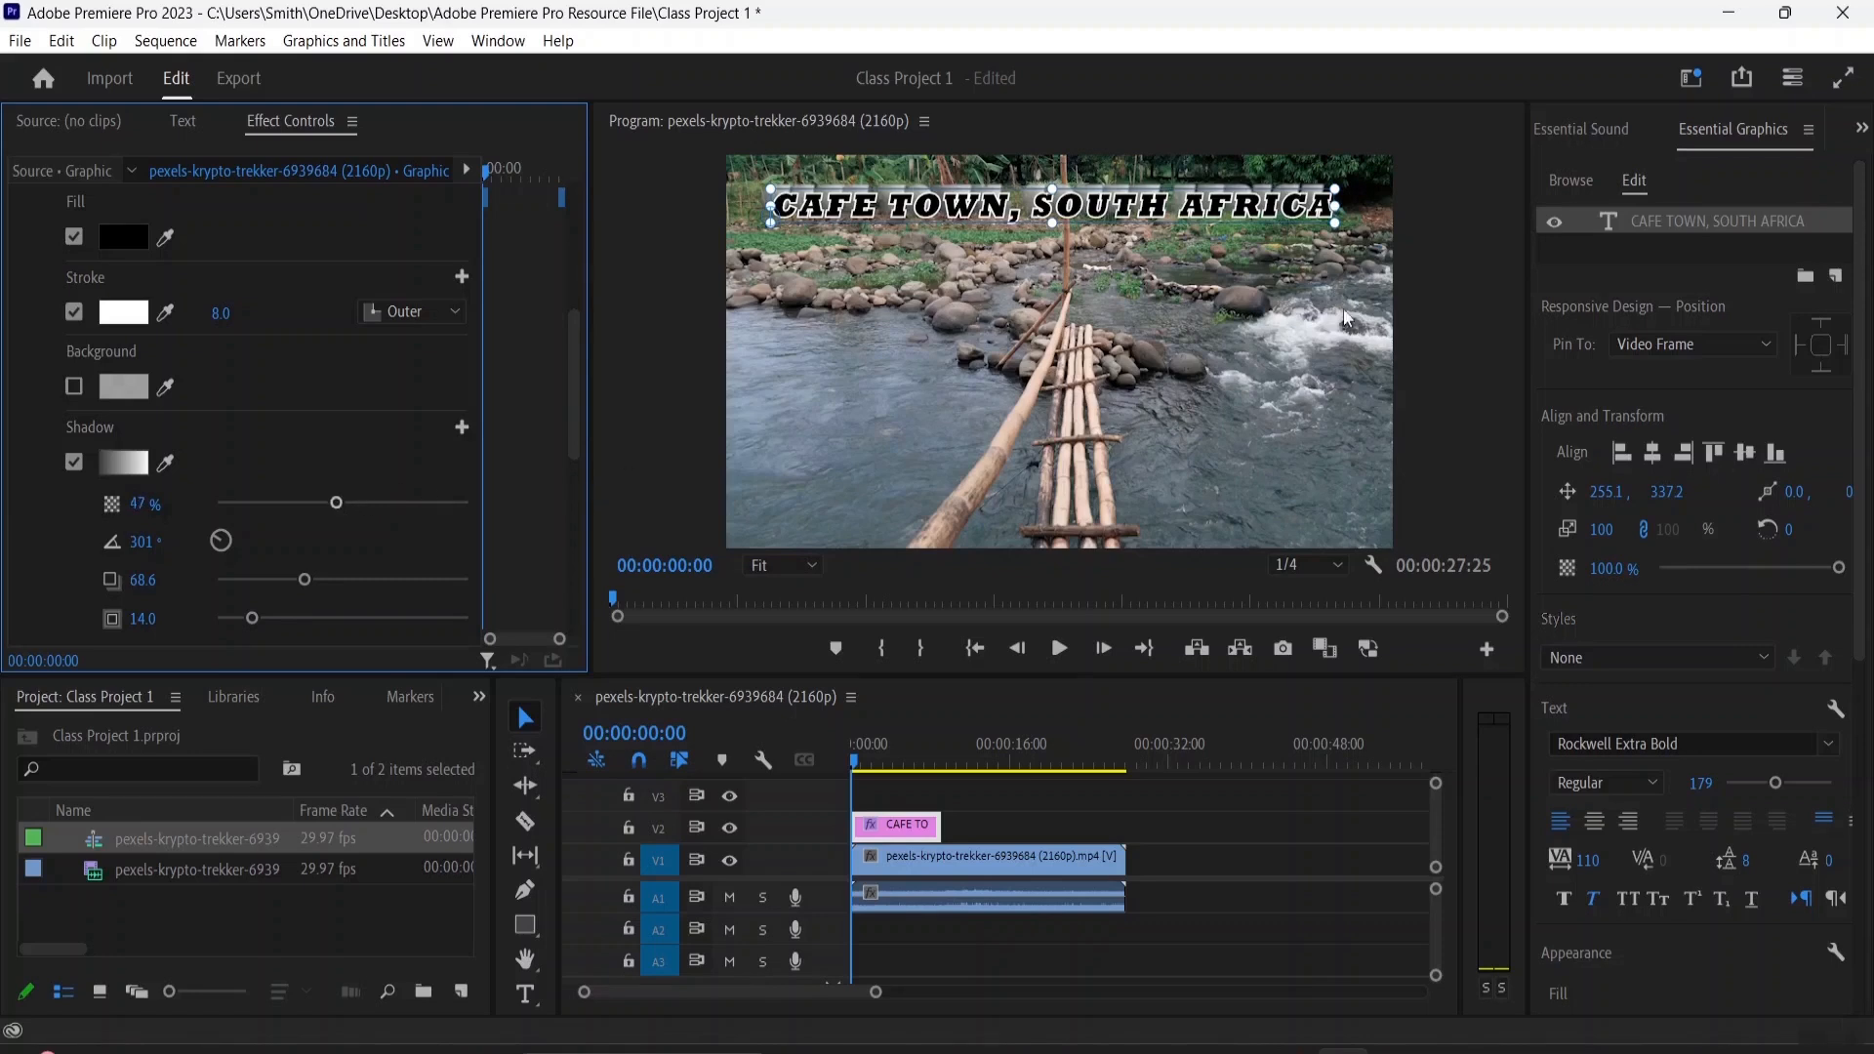
drag(221, 539, 225, 536)
Animate the title text's opacity from a 100% keyframe at the start to 0% at 00:00:03:06
scroll(230, 545, down, 2)
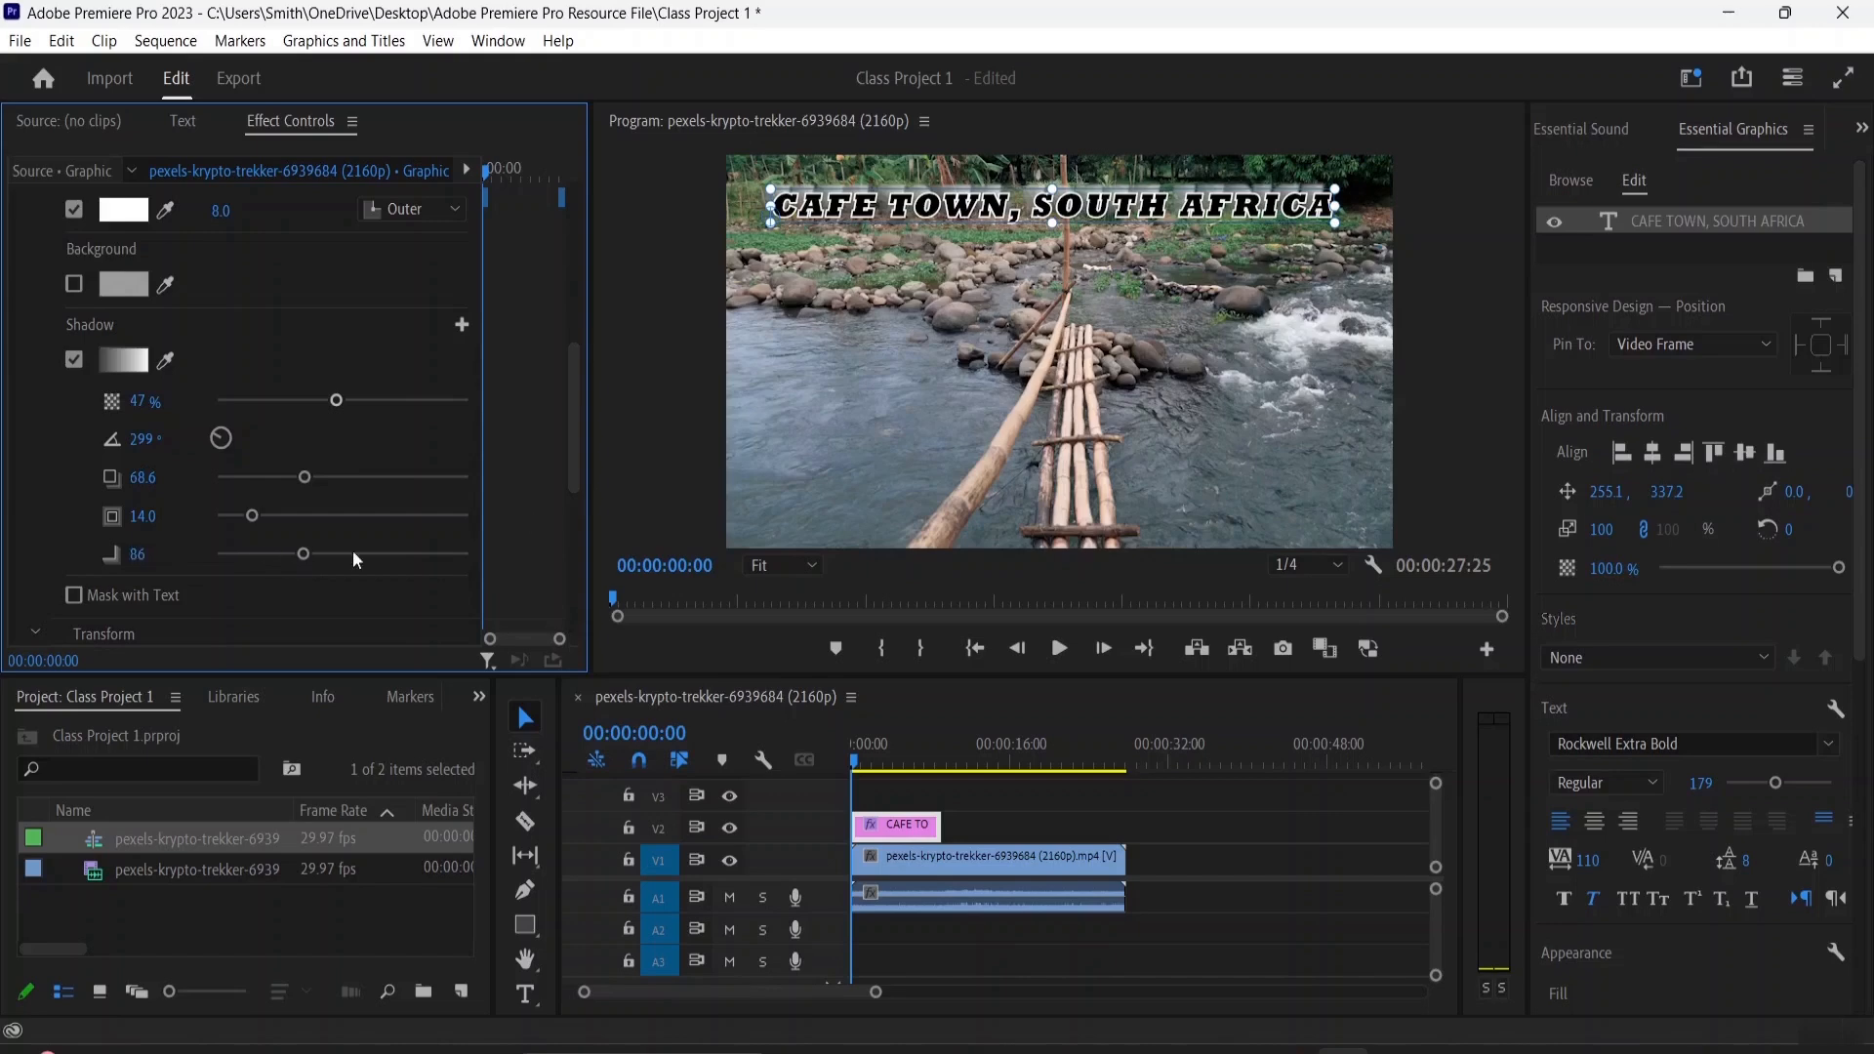
scroll(236, 541, down, 5)
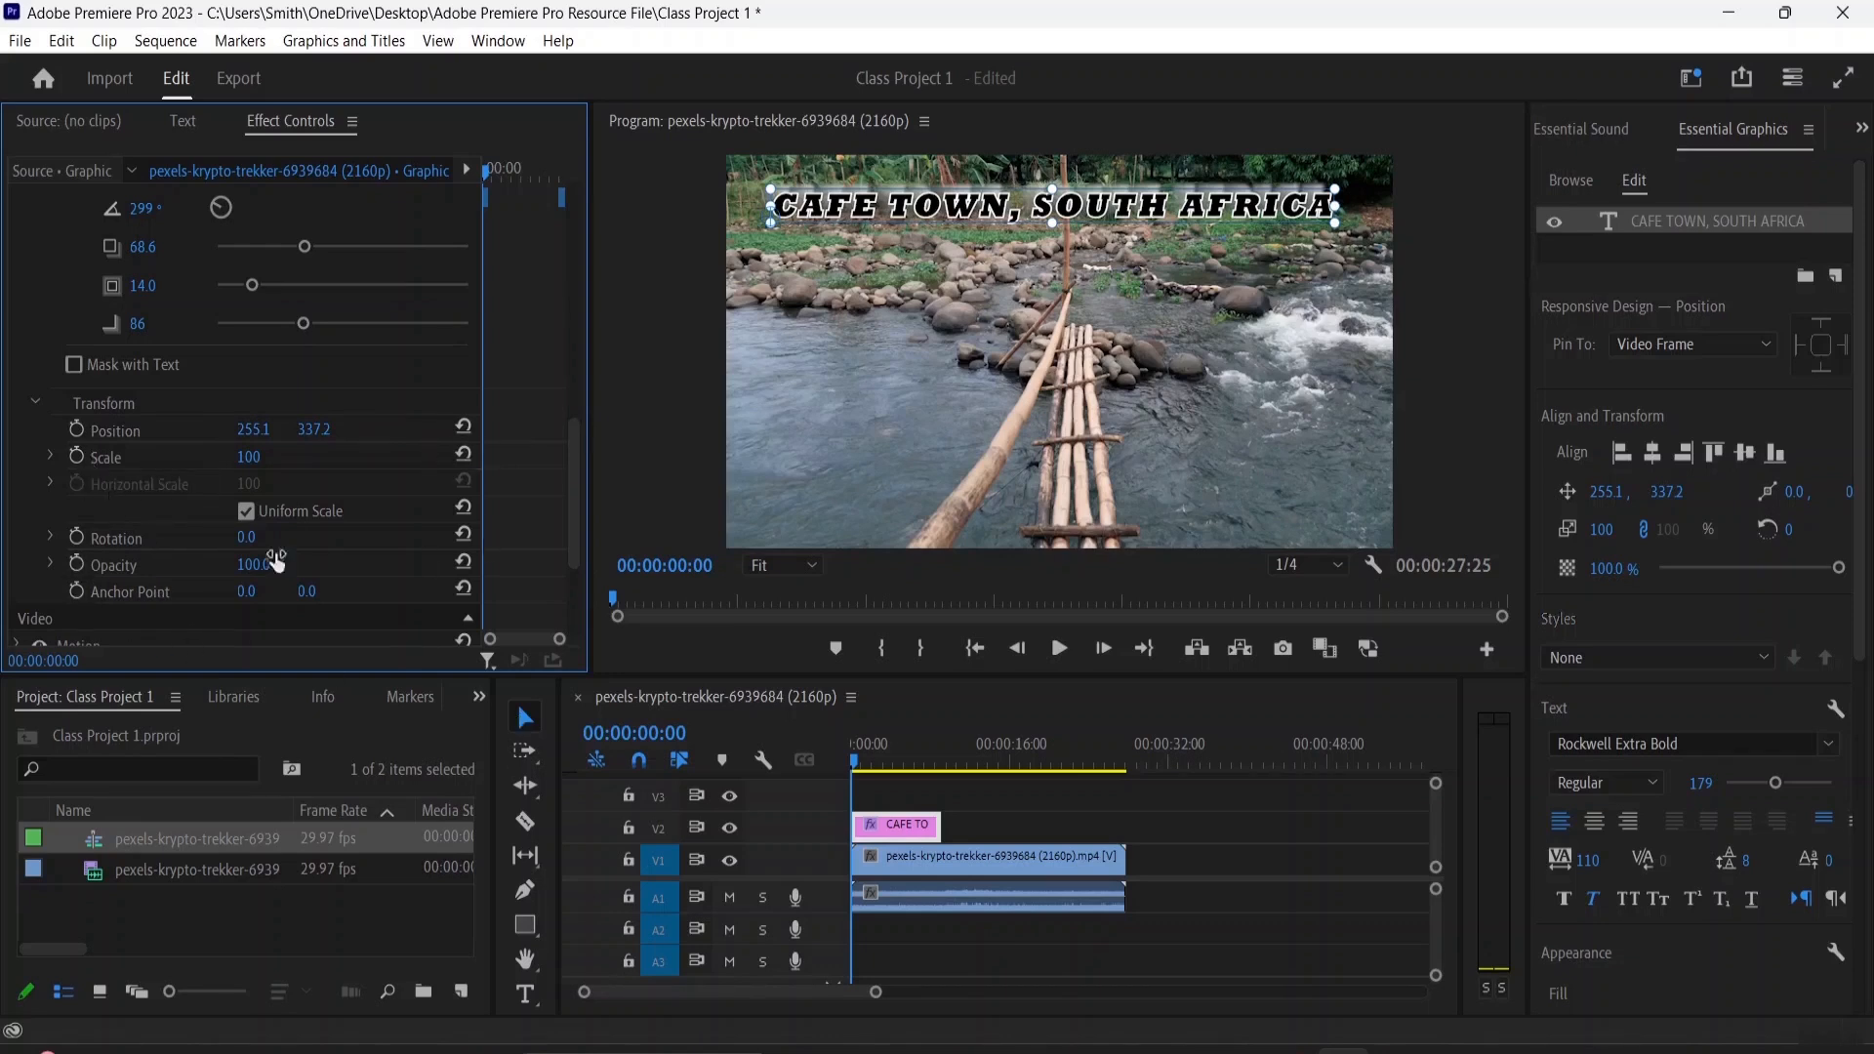
click(76, 564)
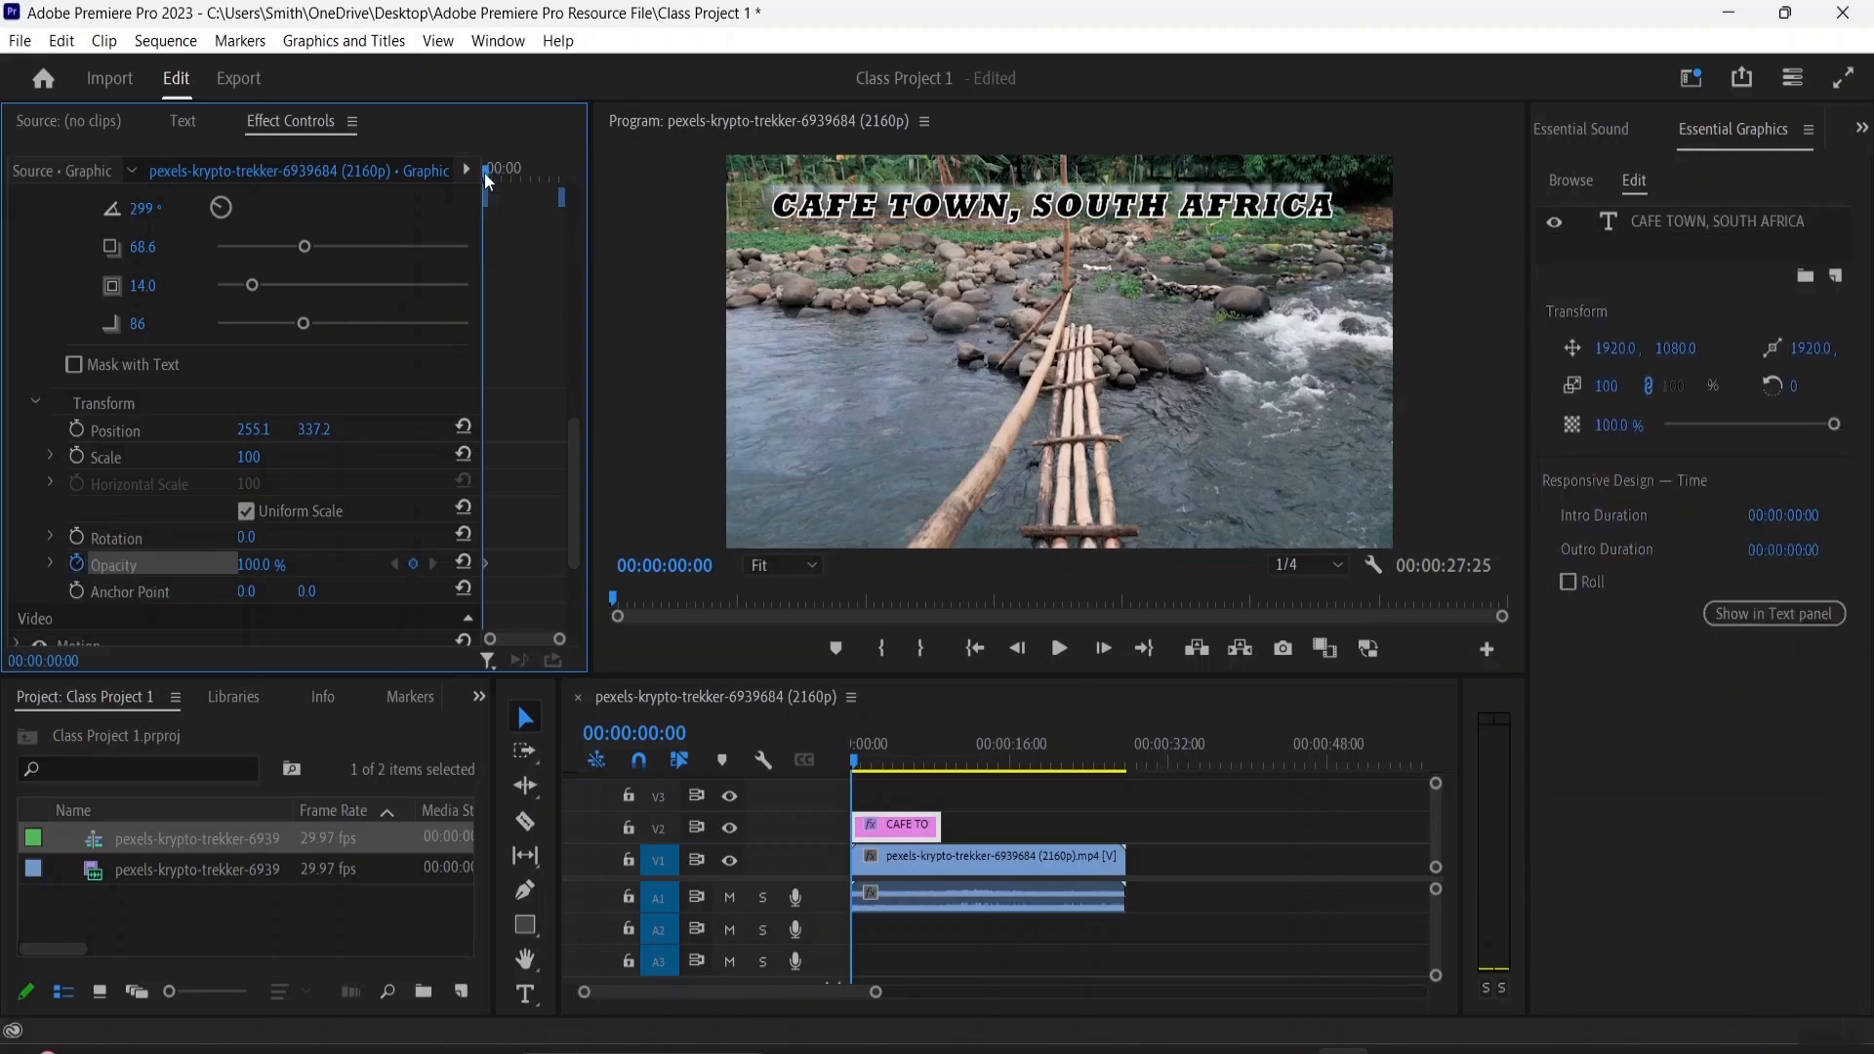
click(853, 763)
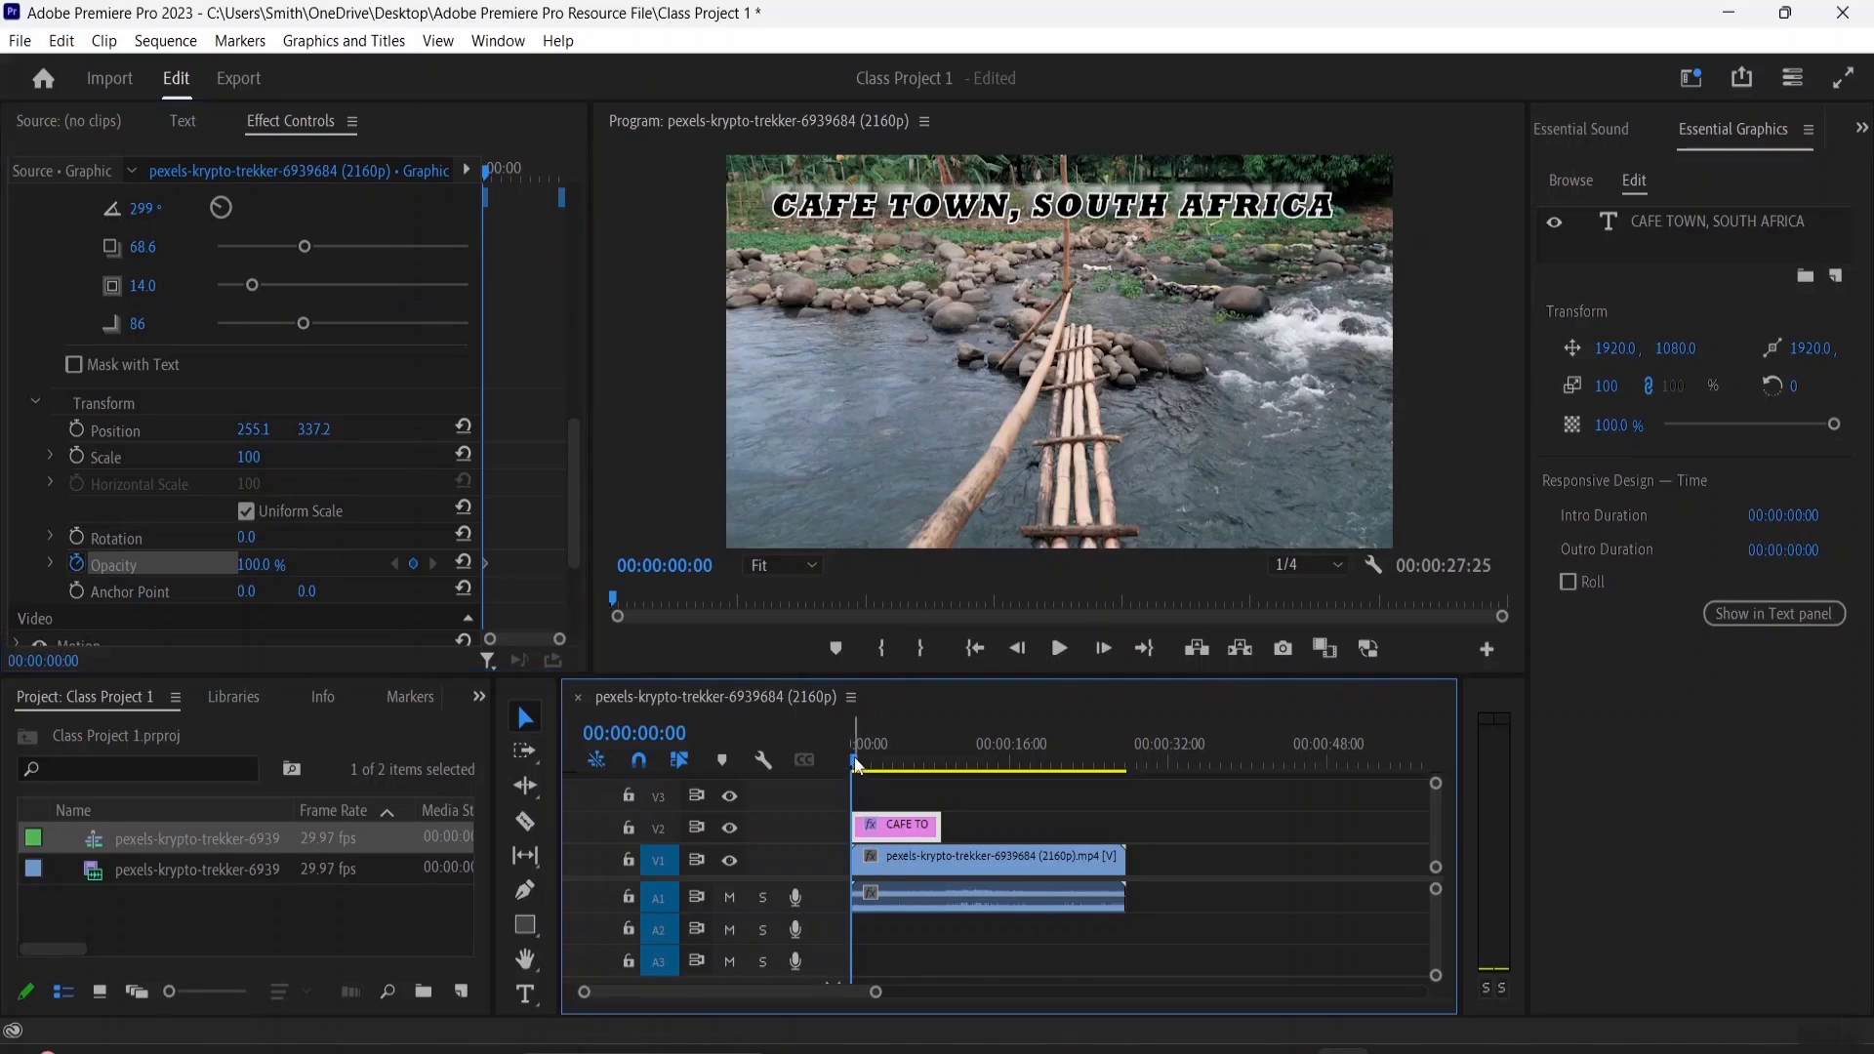
click(882, 763)
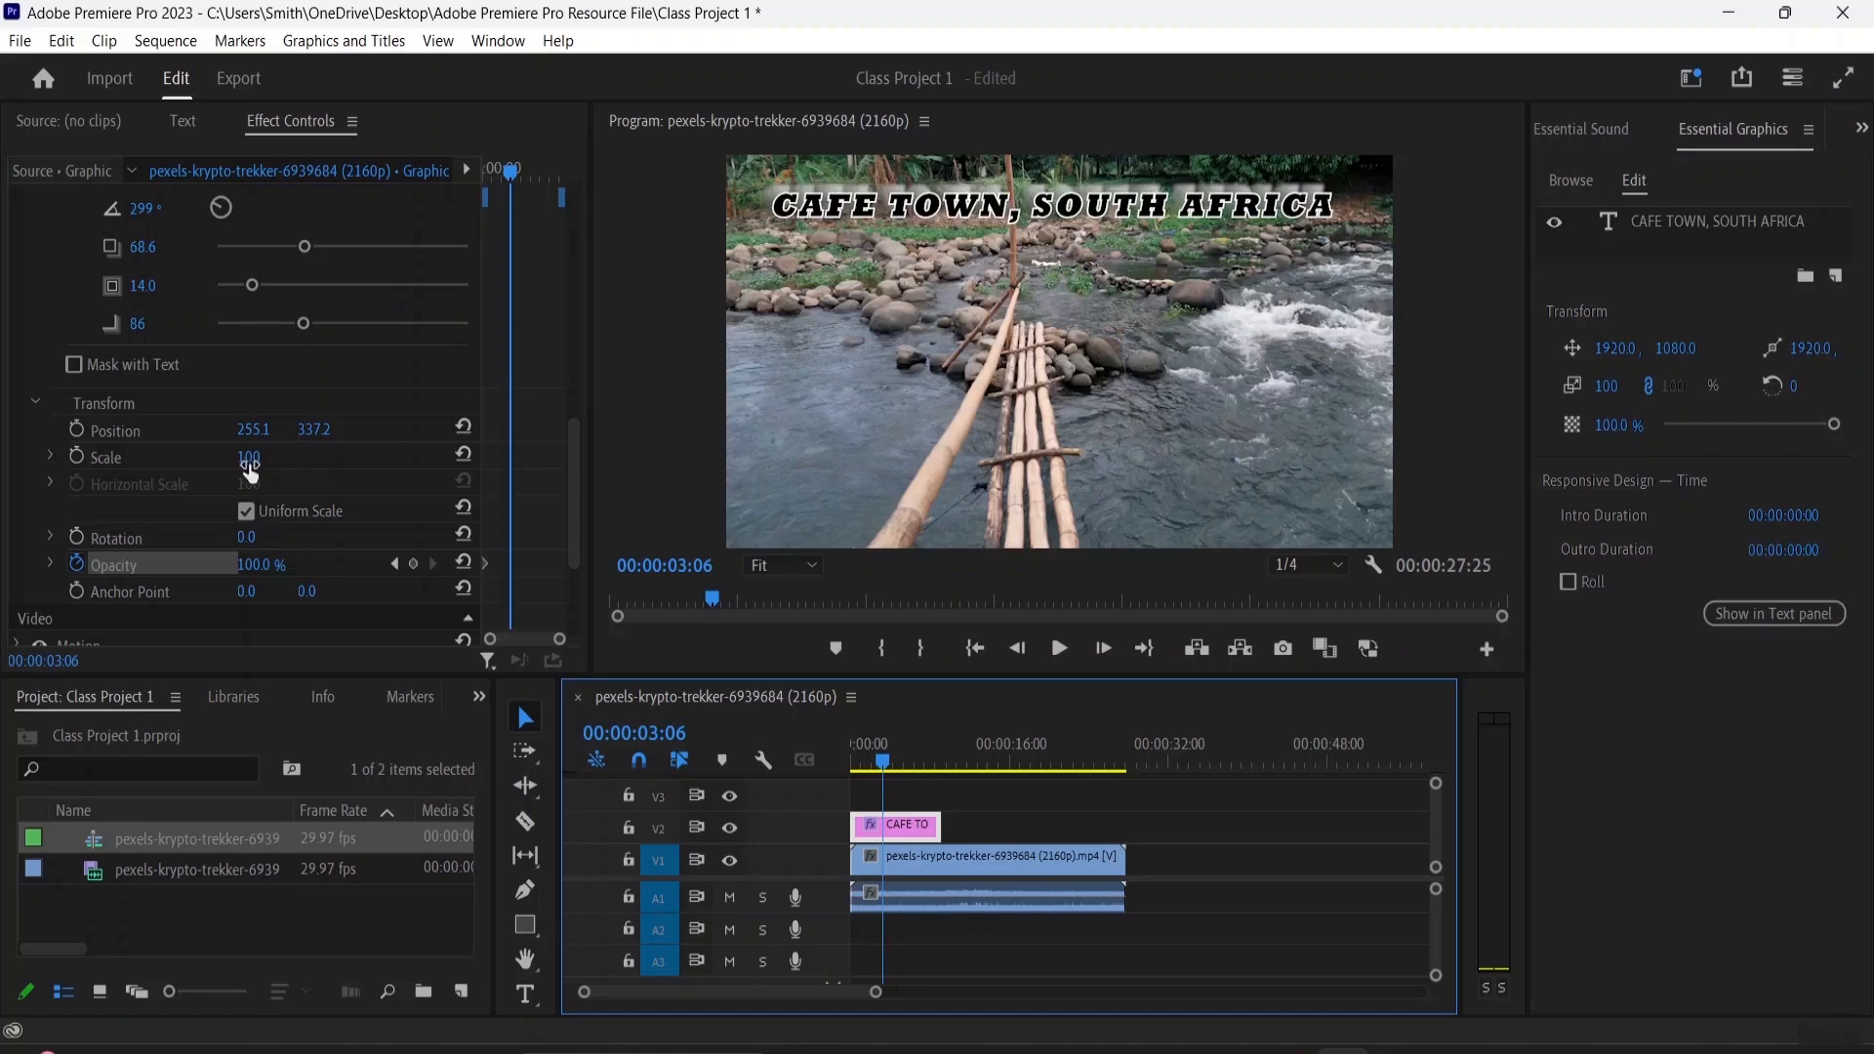
drag(252, 565, 156, 566)
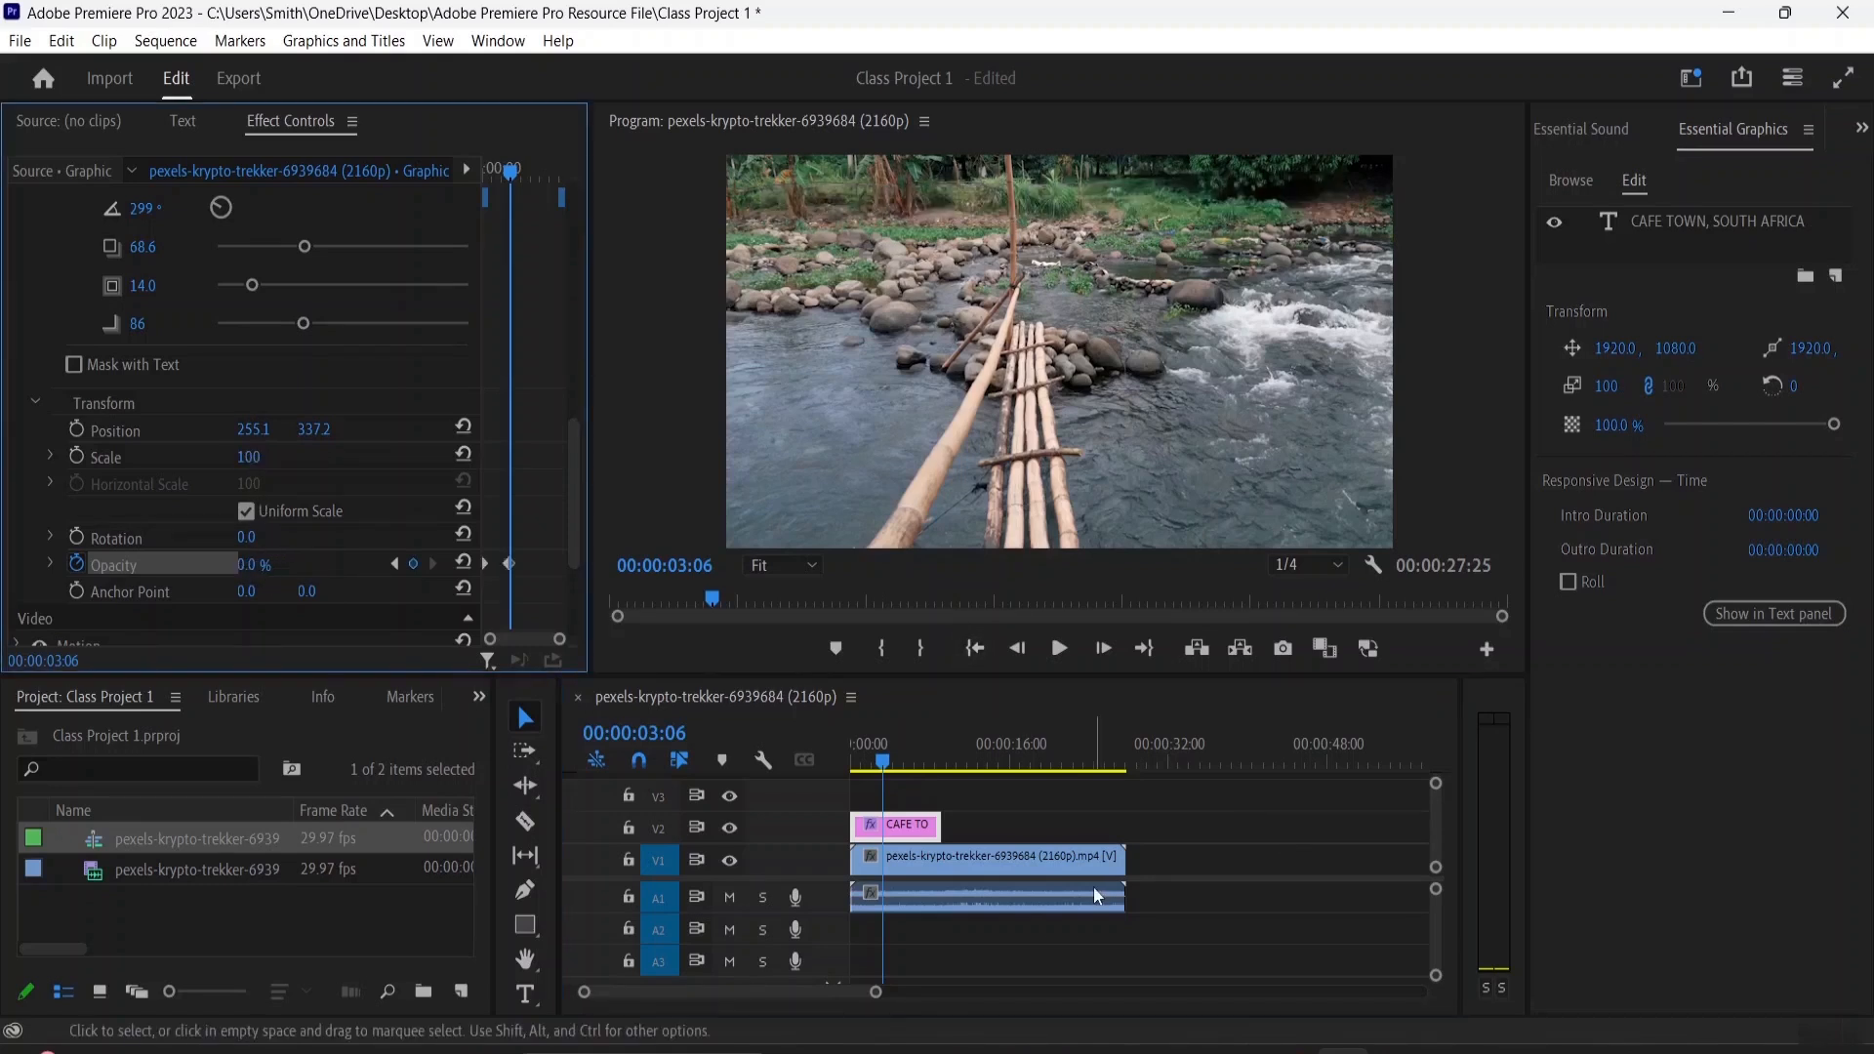
Play the sequence from the beginning to check the title's fade-out, stopping just past the second opacity keyframe
key(Home)
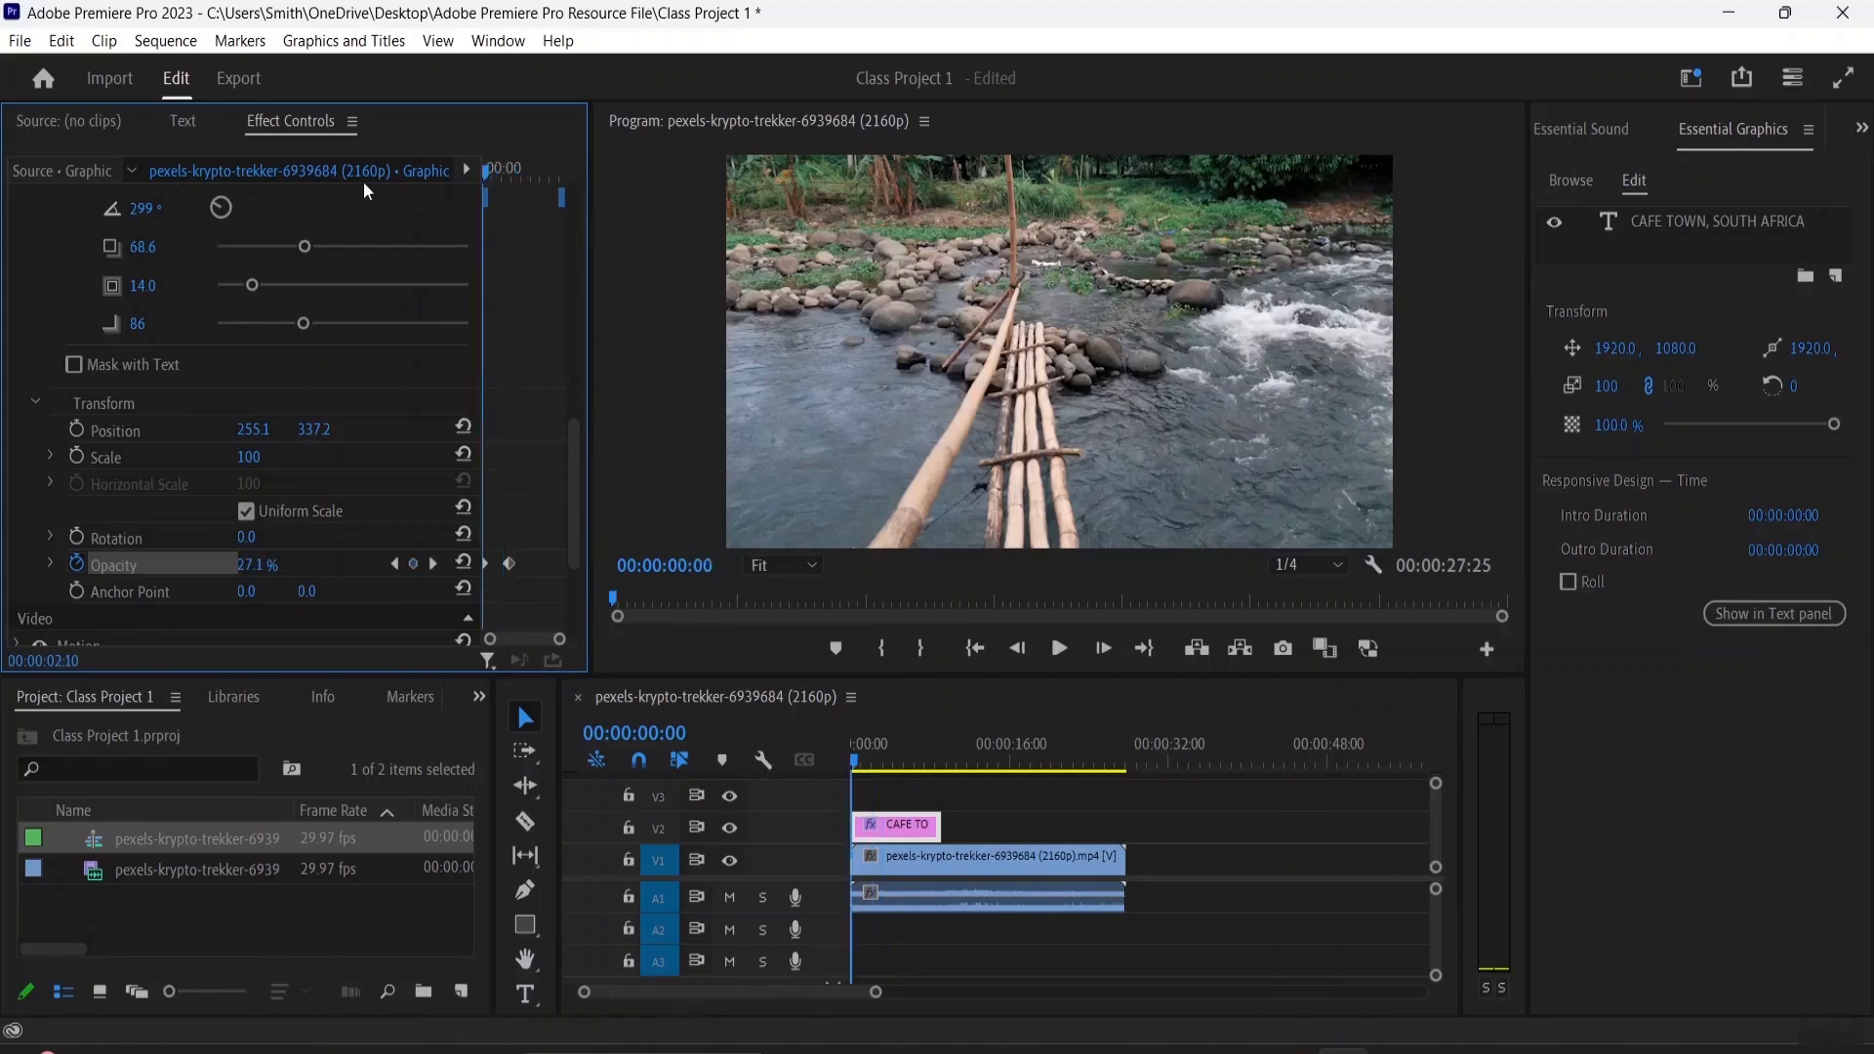
key(space)
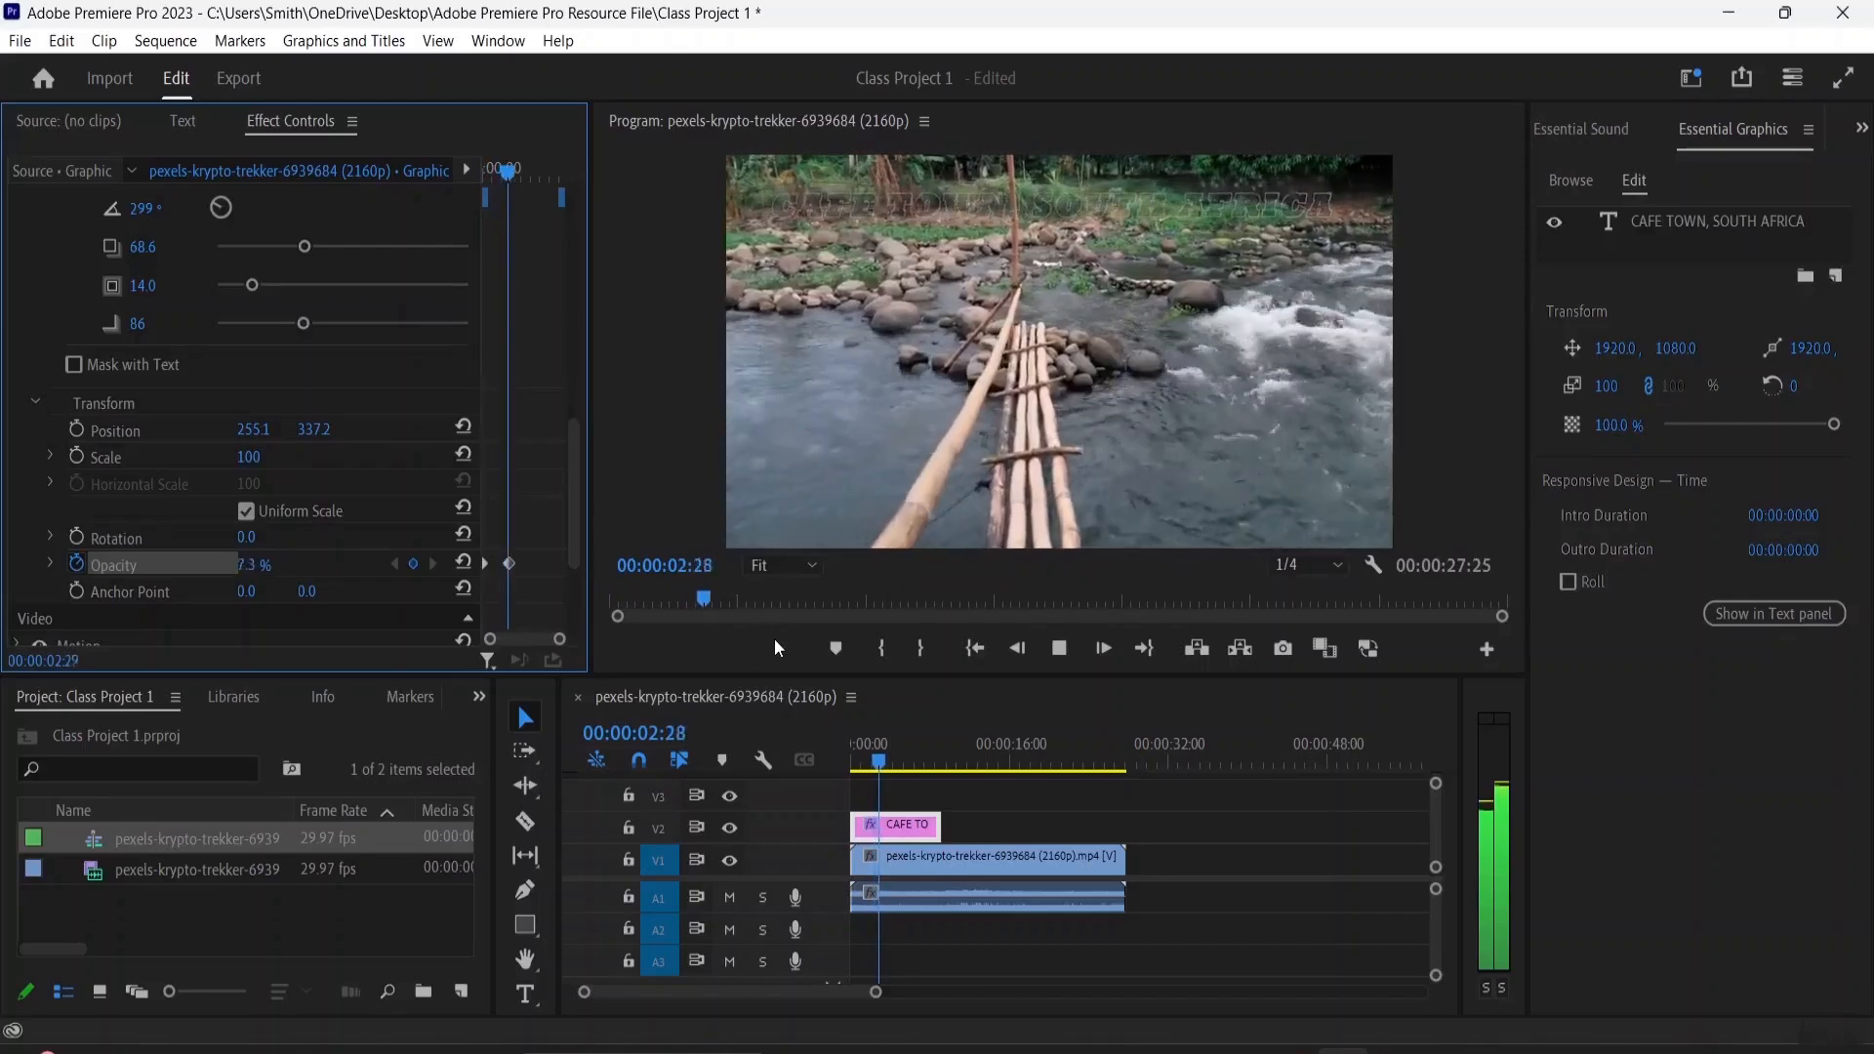
key(space)
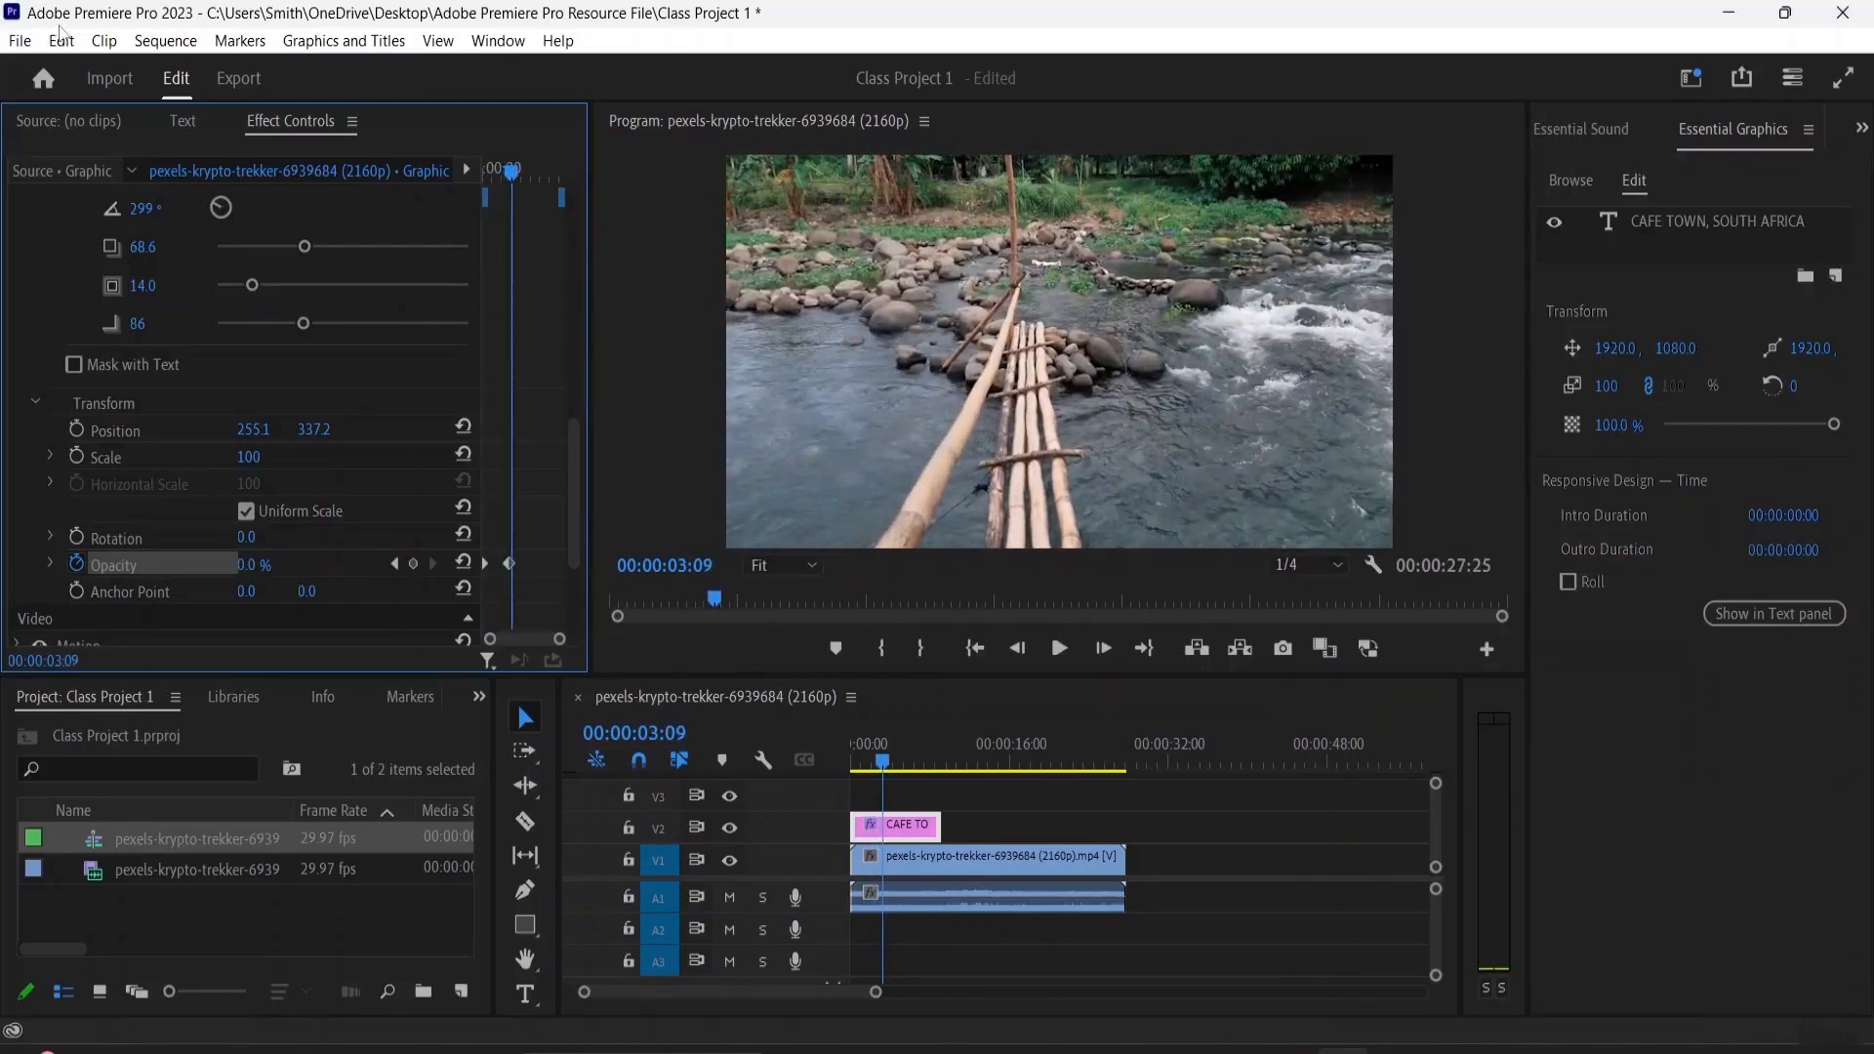
Save the project as Class Project 1 in the Adobe Premiere Pro Resource File folder, replacing the existing file
click(19, 41)
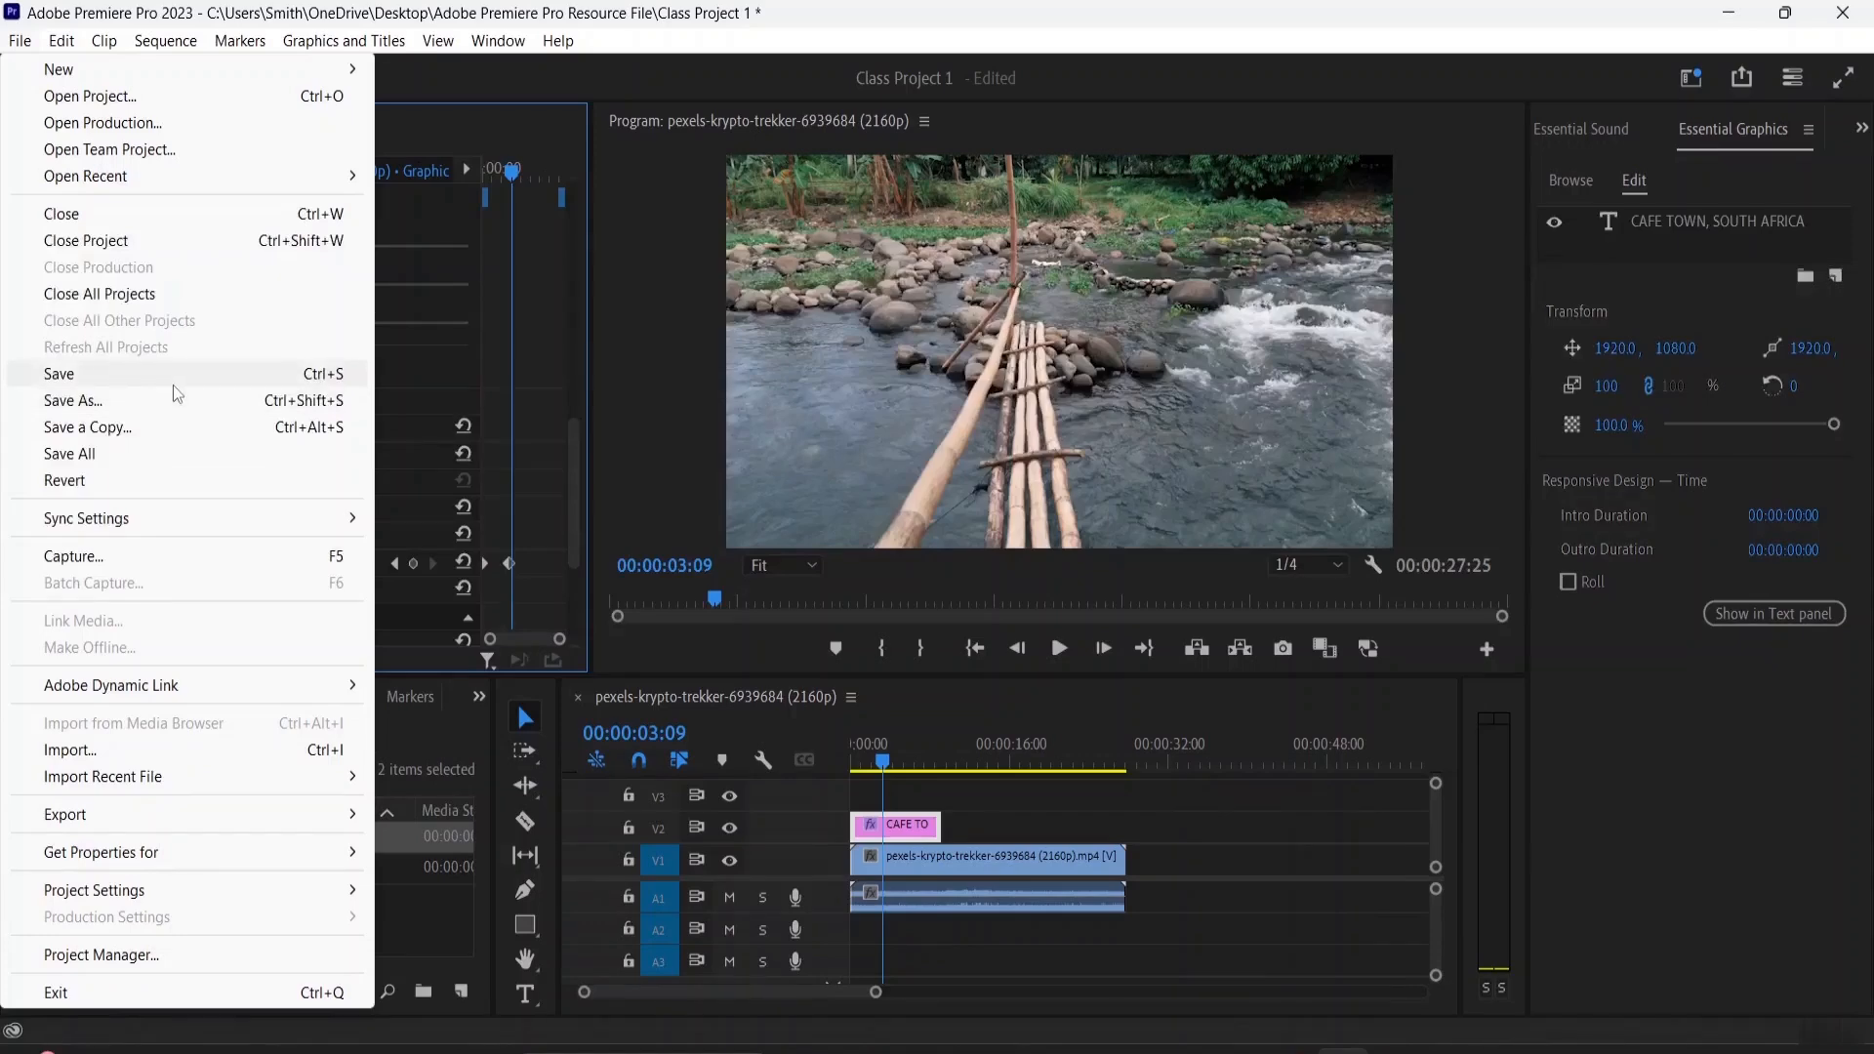
click(173, 404)
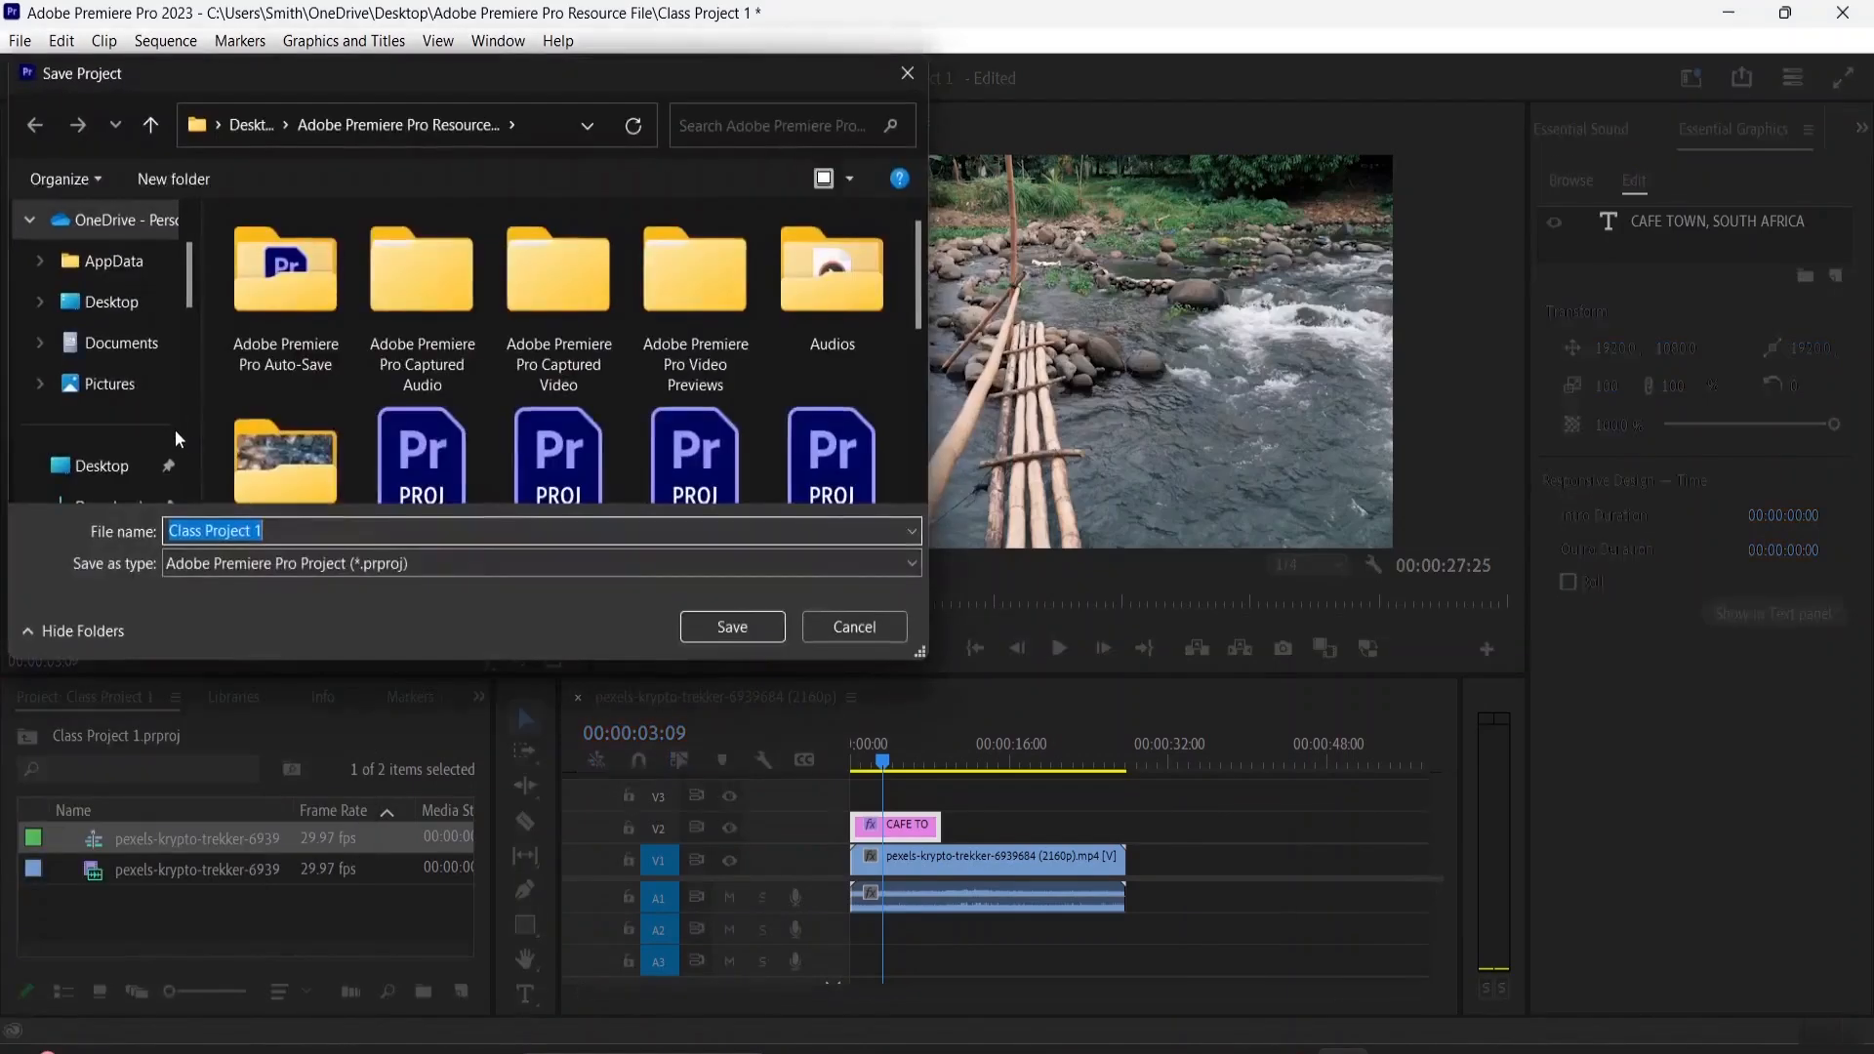
scroll(150, 460, down, 3)
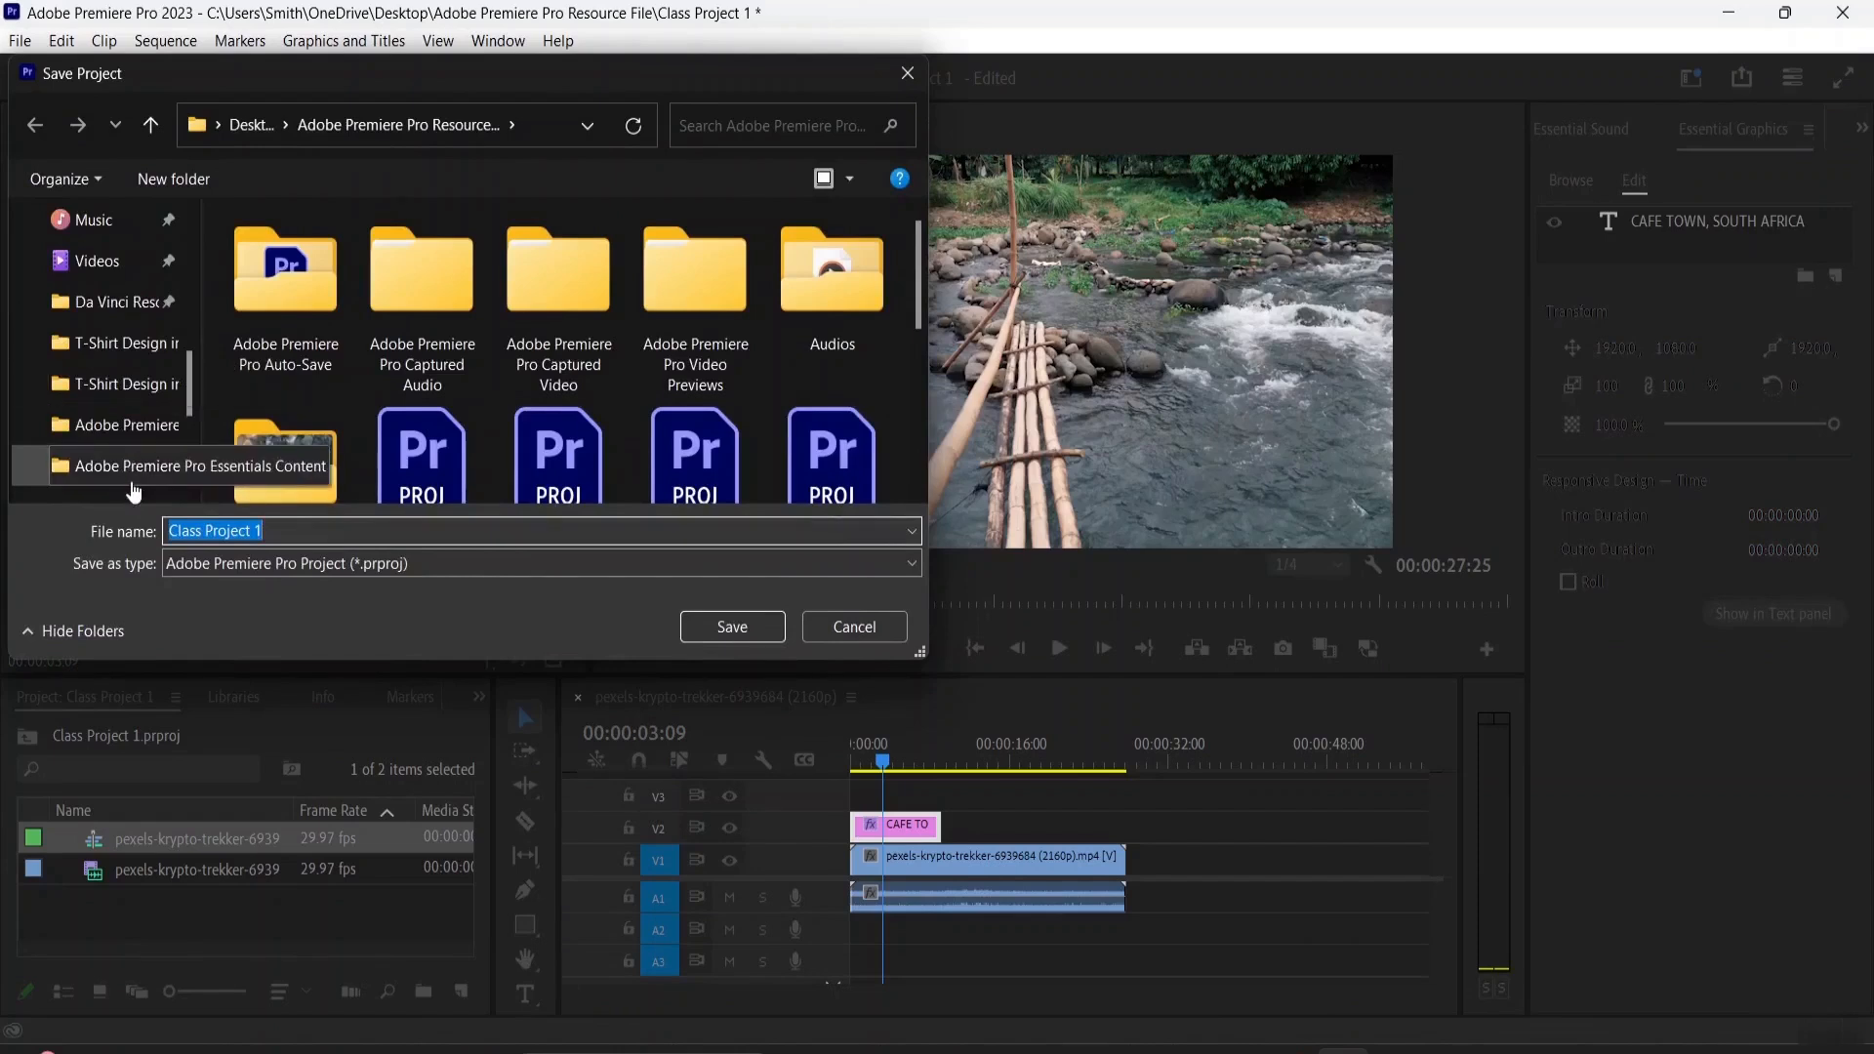
drag(132, 426, 277, 463)
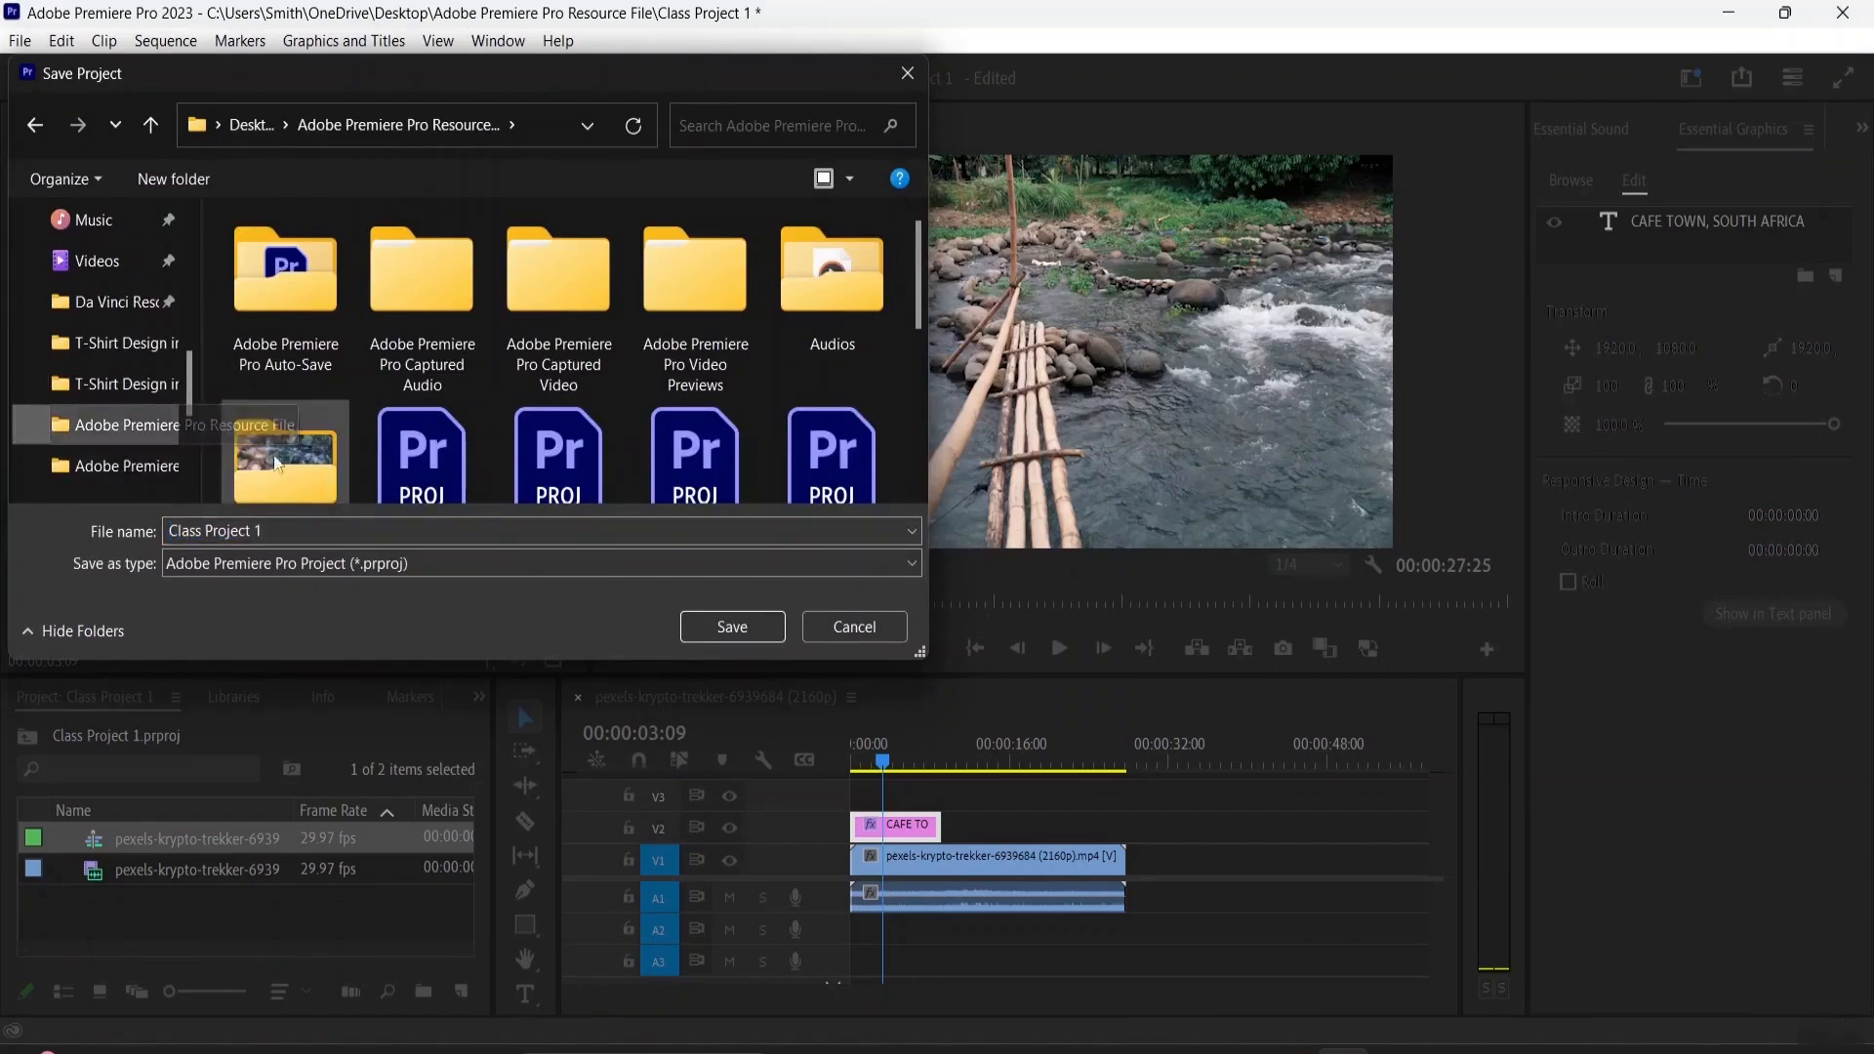
click(722, 628)
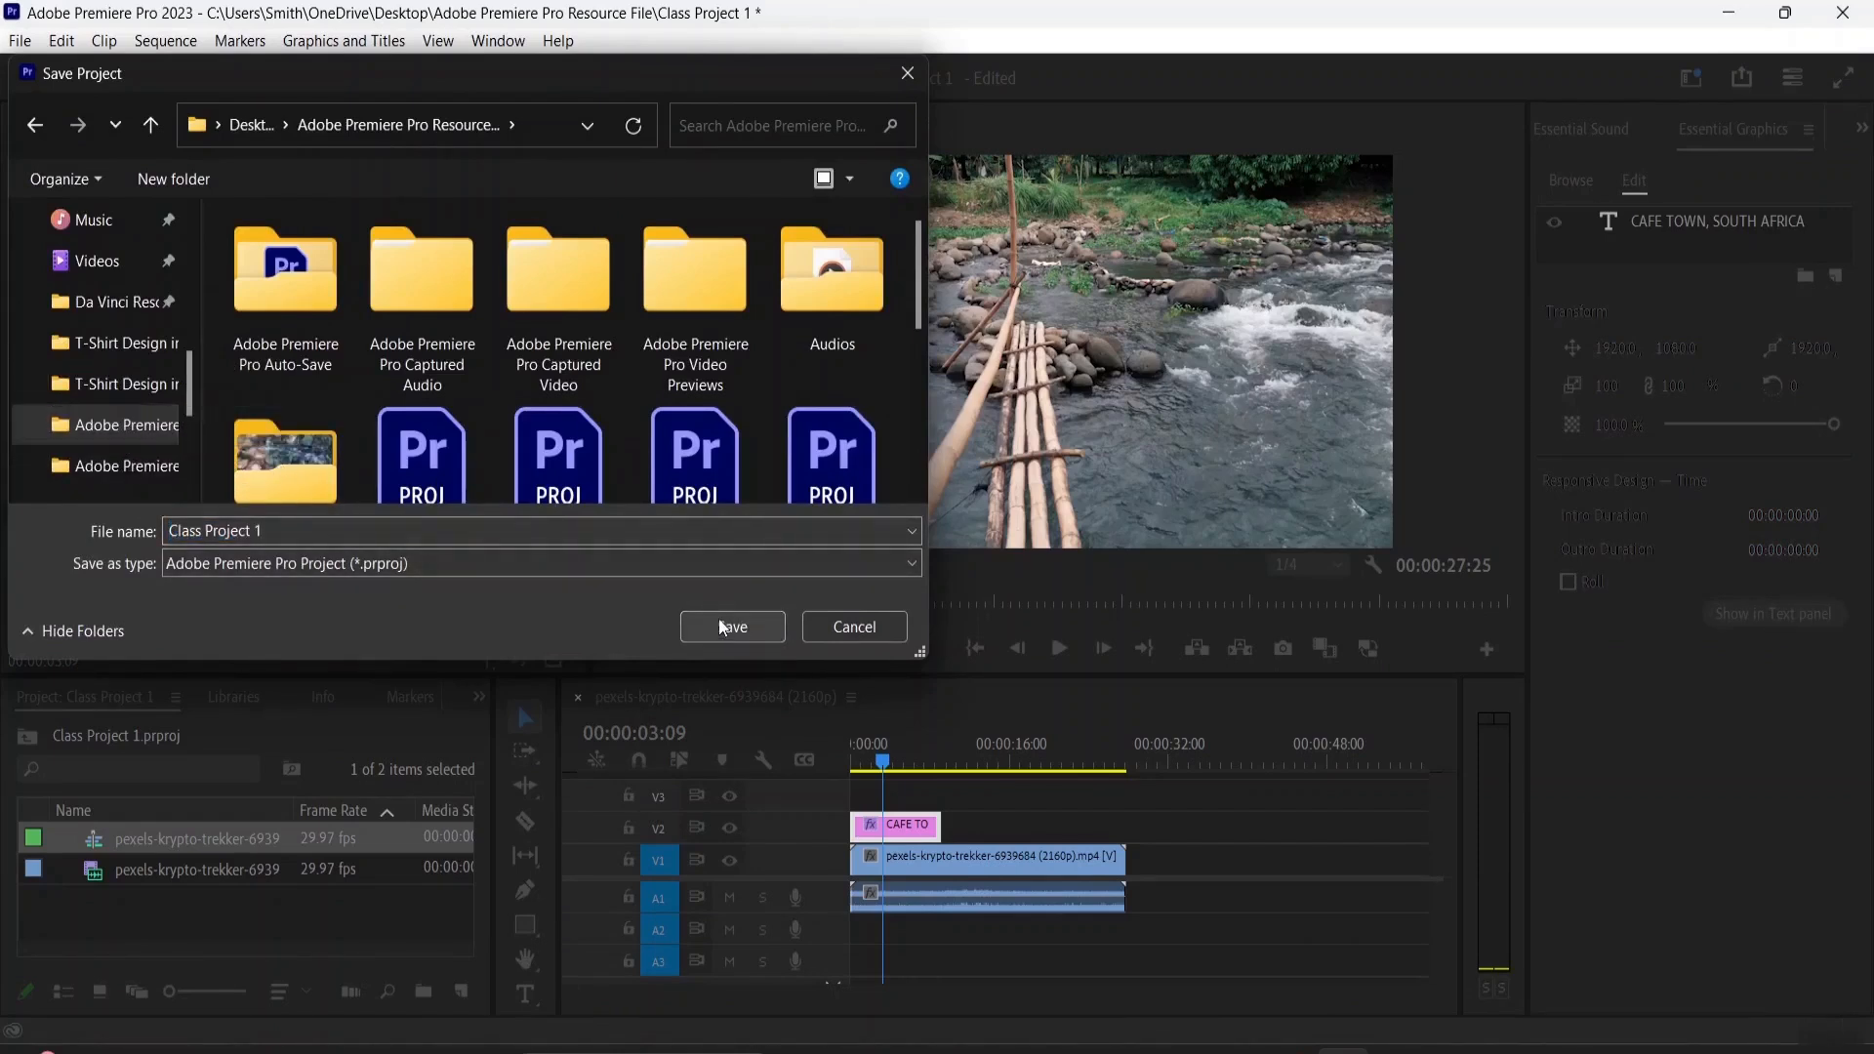
click(611, 410)
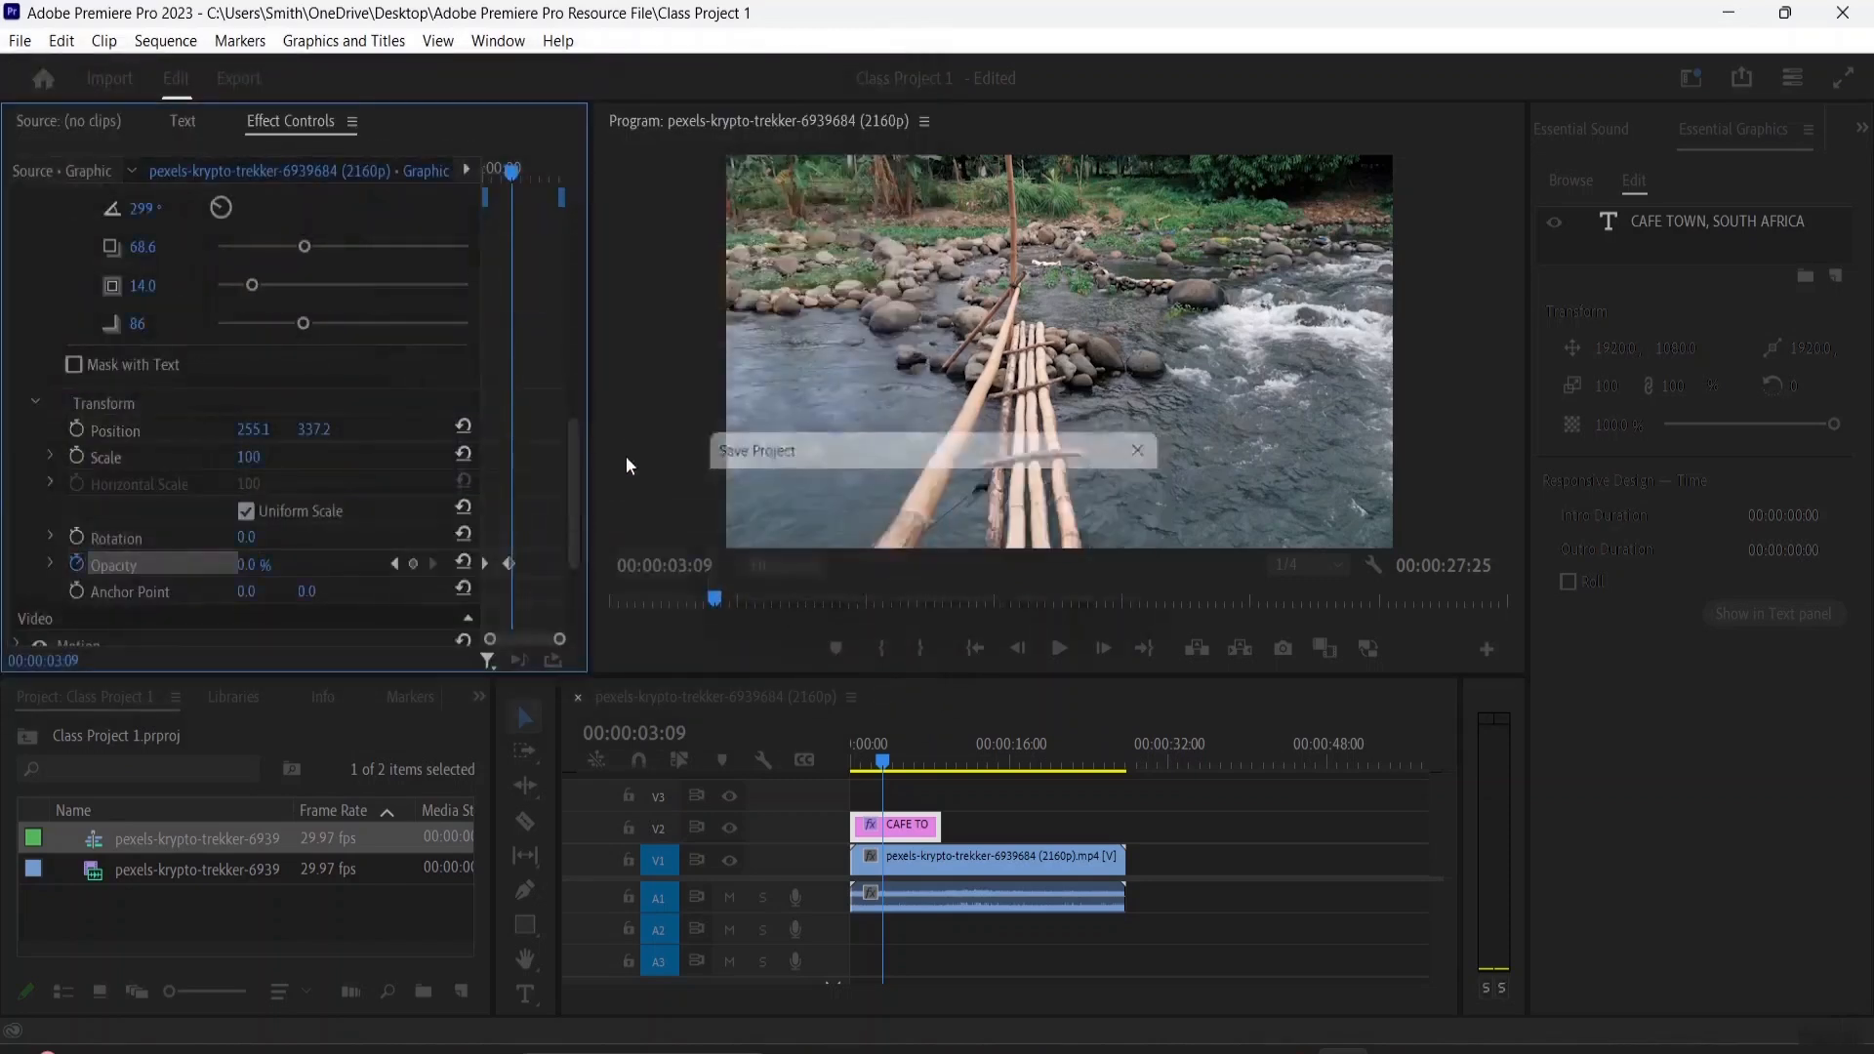